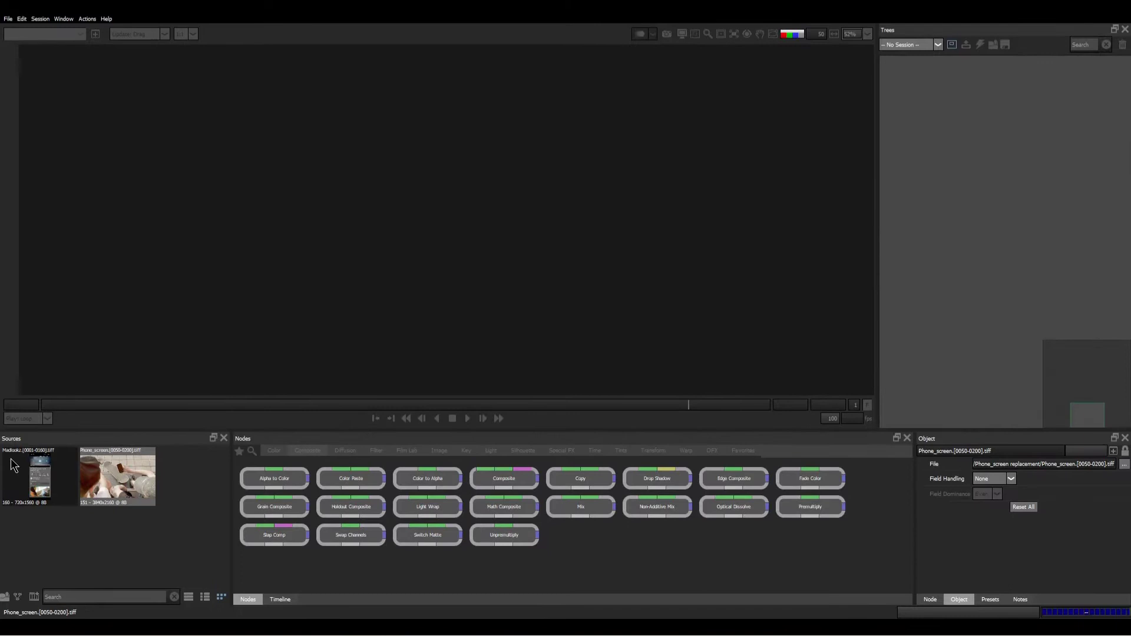
# Create a session named "Screen replacement" from the Phone_screen footage, keeping the Roto+Paint template and 3840 x 2160 size
pyautogui.moveTo(142, 477); pyautogui.dragTo(949, 171)
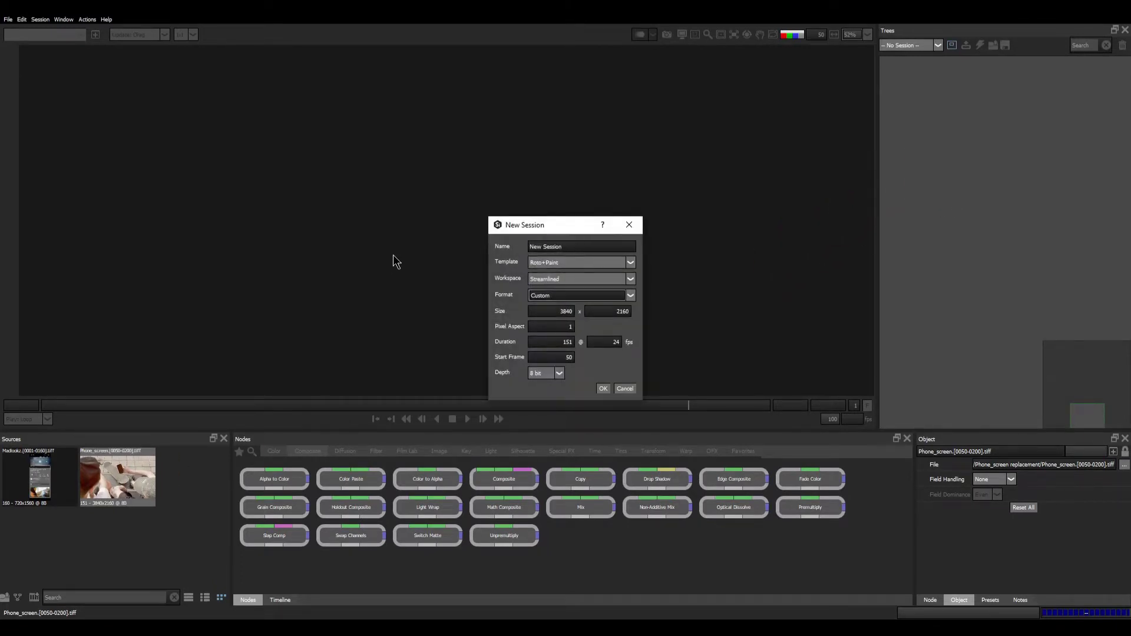
pyautogui.hotkey('ctrl', 'a')
pyautogui.write('Screen replacement')
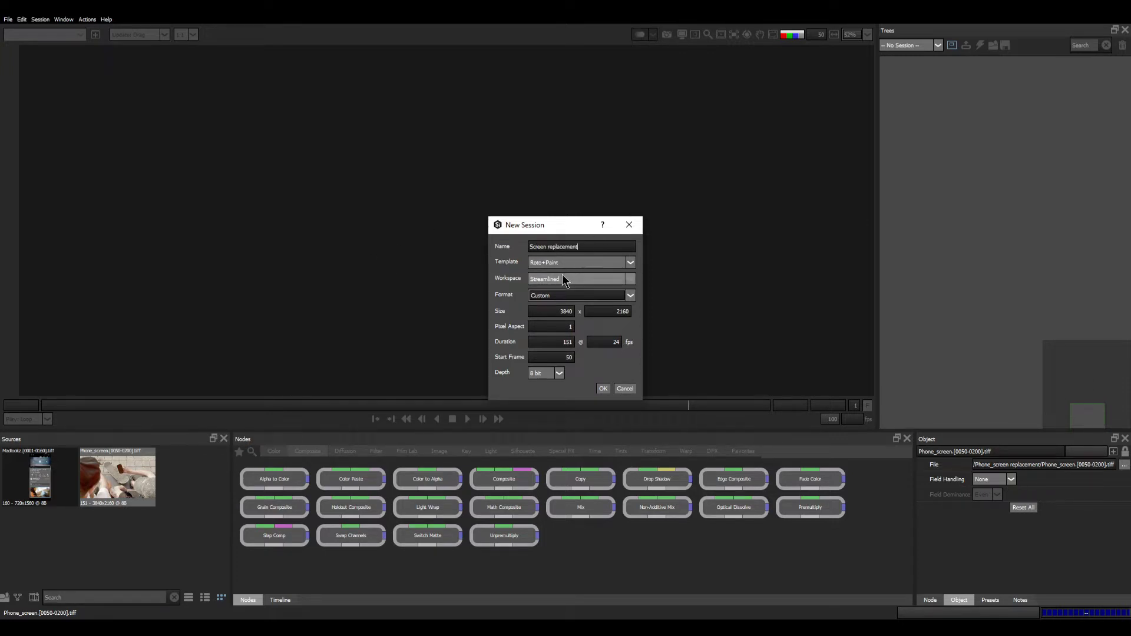
pyautogui.click(603, 390)
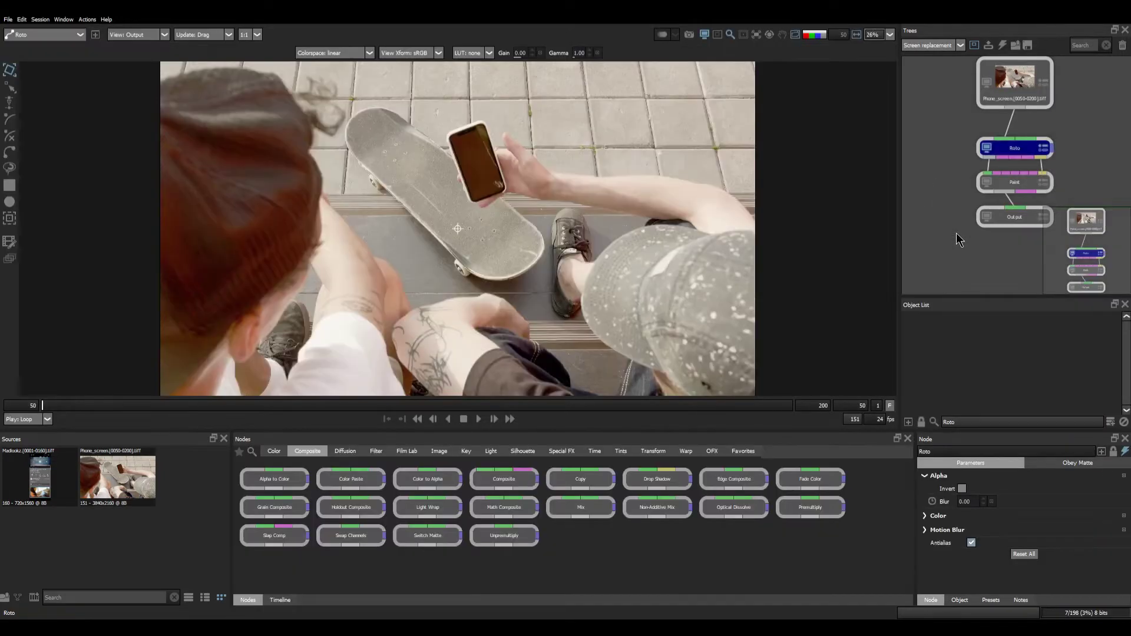
# Delete the template's Roto, Paint and Output nodes from the tree, leaving only the phone footage source
pyautogui.moveTo(956, 232); pyautogui.dragTo(950, 310)
pyautogui.moveTo(1077, 118)
pyautogui.mouseDown()
pyautogui.moveTo(963, 232)
pyautogui.moveTo(955, 225)
pyautogui.mouseUp()
pyautogui.press('Delete')
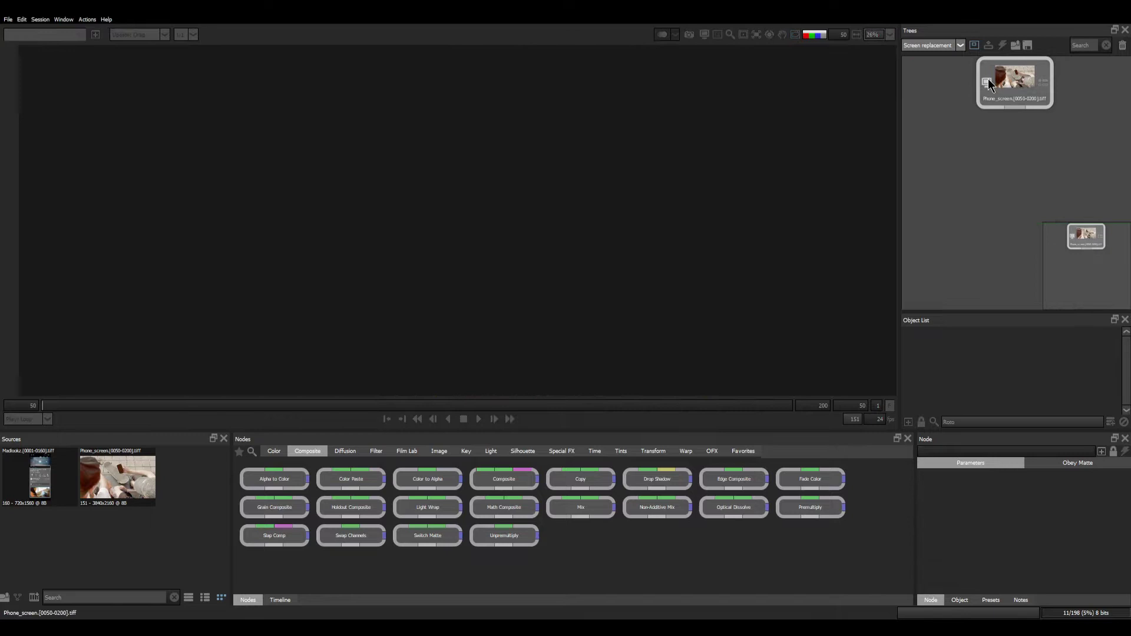
# Display the Phone_screen source node in the viewer and set the viewer colorspace to sRGB
pyautogui.click(987, 80)
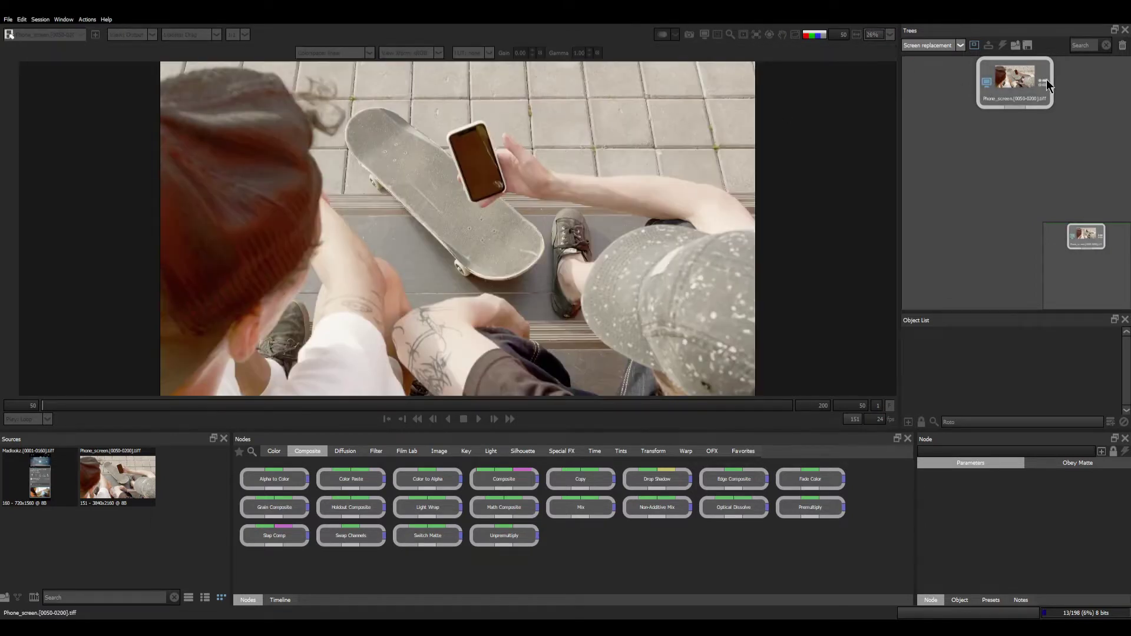
pyautogui.click(1046, 79)
pyautogui.click(339, 51)
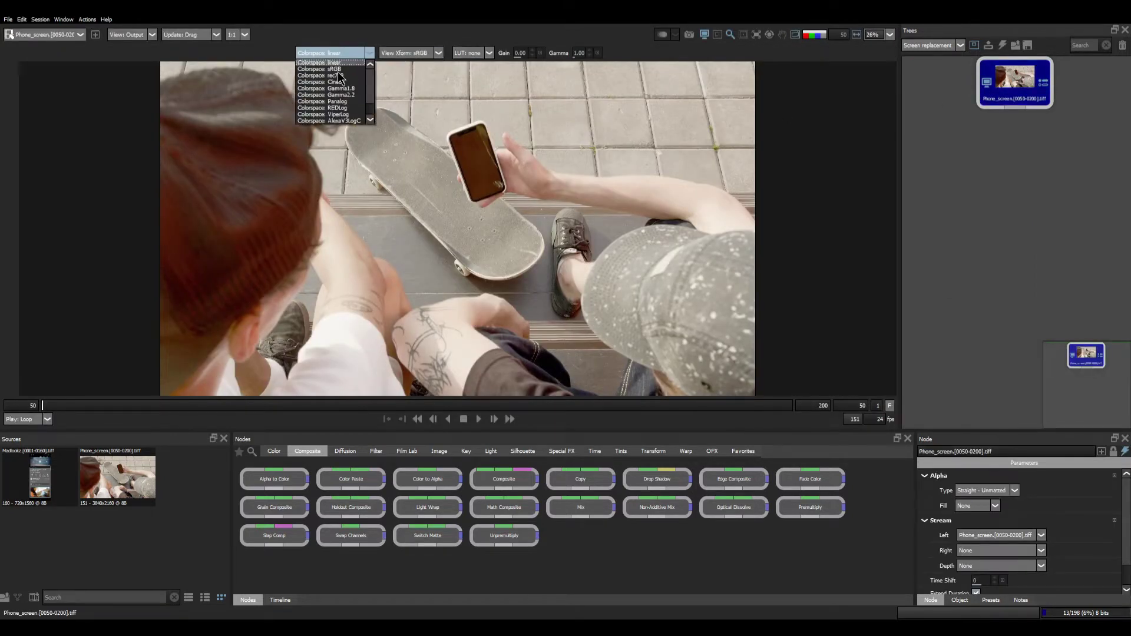
pyautogui.click(337, 68)
pyautogui.scroll(-2, 543, 229)
pyautogui.moveTo(482, 260); pyautogui.dragTo(440, 278)
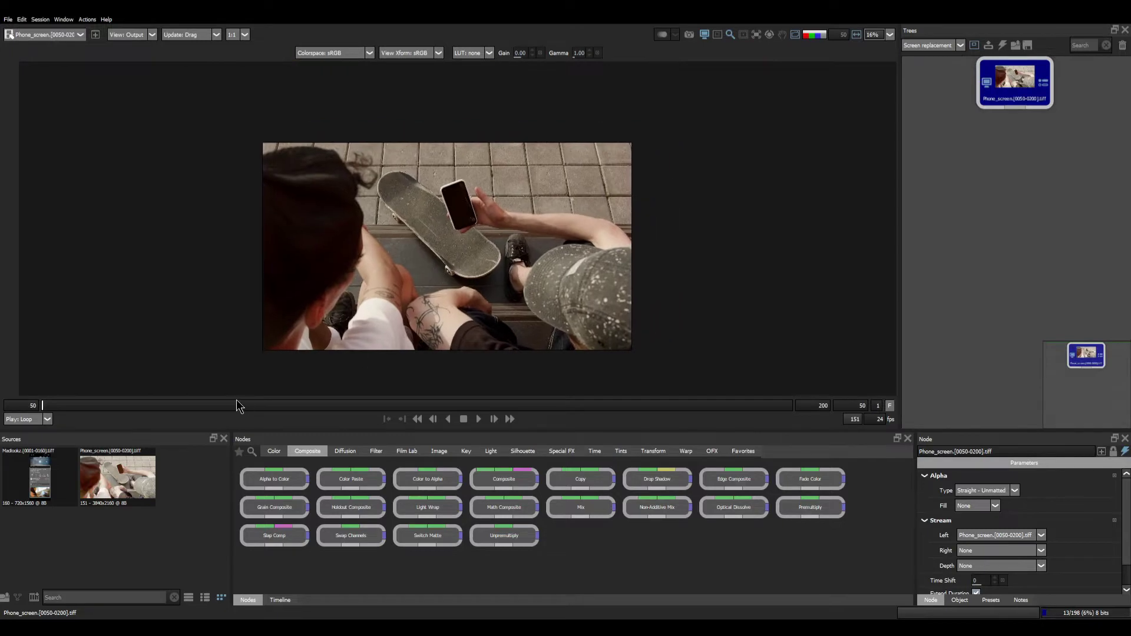
# Play and scrub through the phone footage to examine how the phone, its screen and the fingers move
pyautogui.moveTo(239, 403); pyautogui.dragTo(30, 403)
pyautogui.click(386, 419)
pyautogui.click(479, 418)
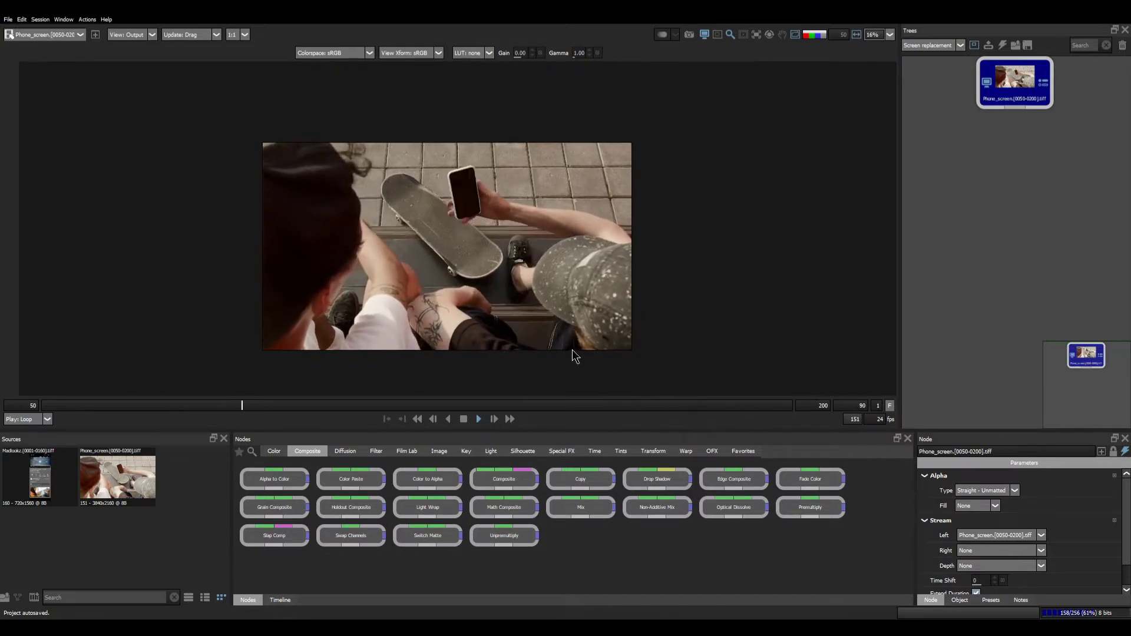
pyautogui.scroll(5, 486, 212)
pyautogui.scroll(-2, 486, 208)
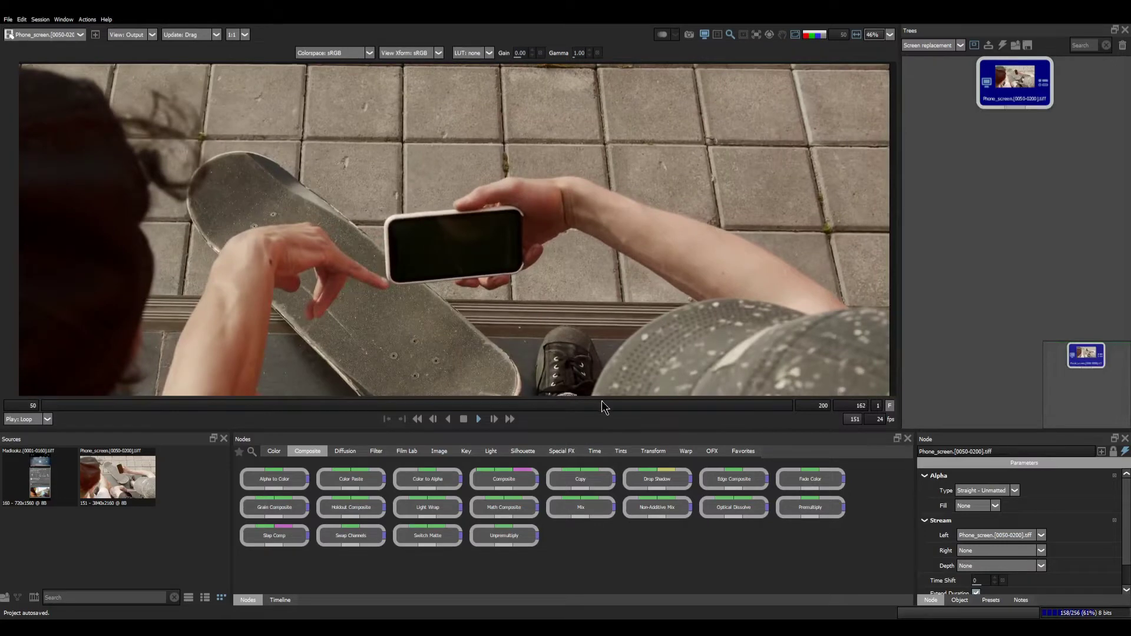
pyautogui.moveTo(602, 400); pyautogui.dragTo(535, 383)
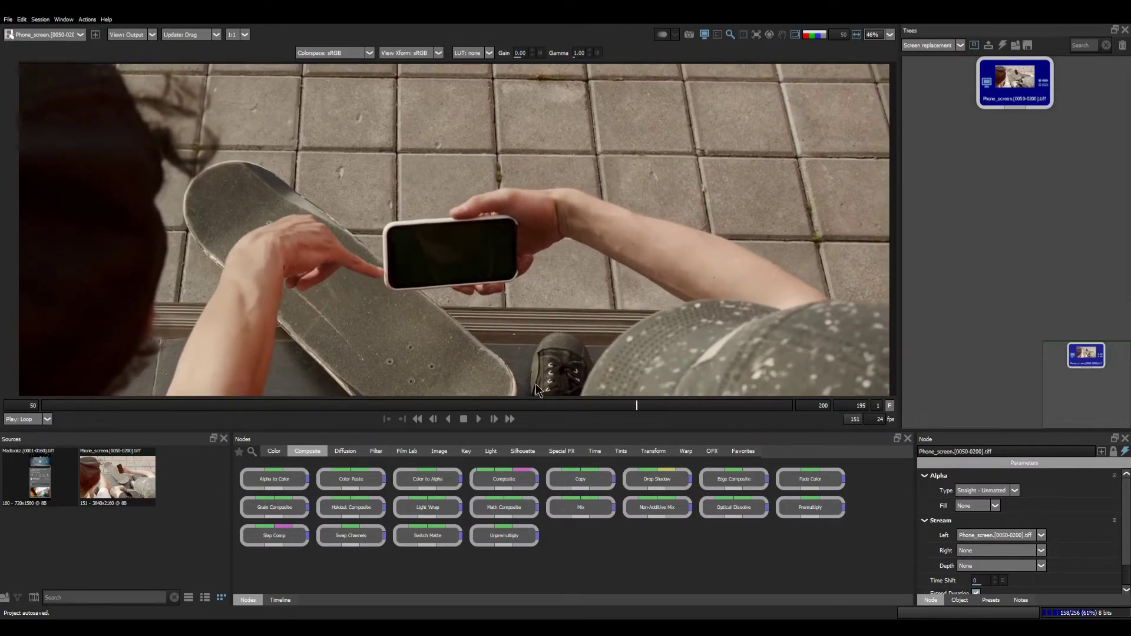
pyautogui.moveTo(254, 423); pyautogui.dragTo(445, 392)
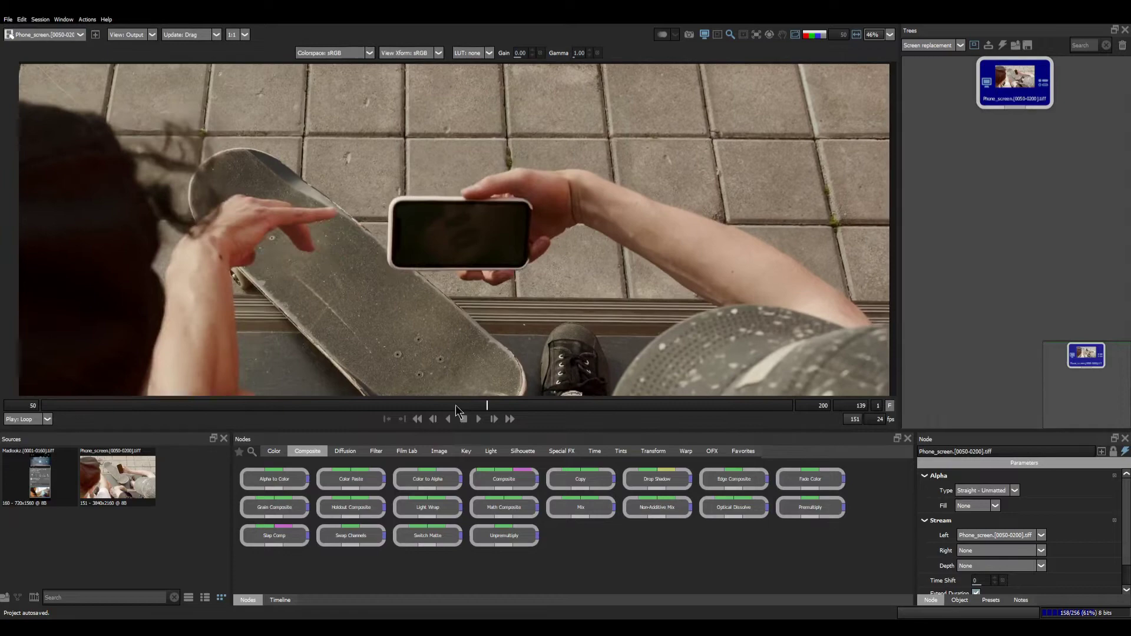
pyautogui.click(417, 419)
pyautogui.scroll(-3, 475, 277)
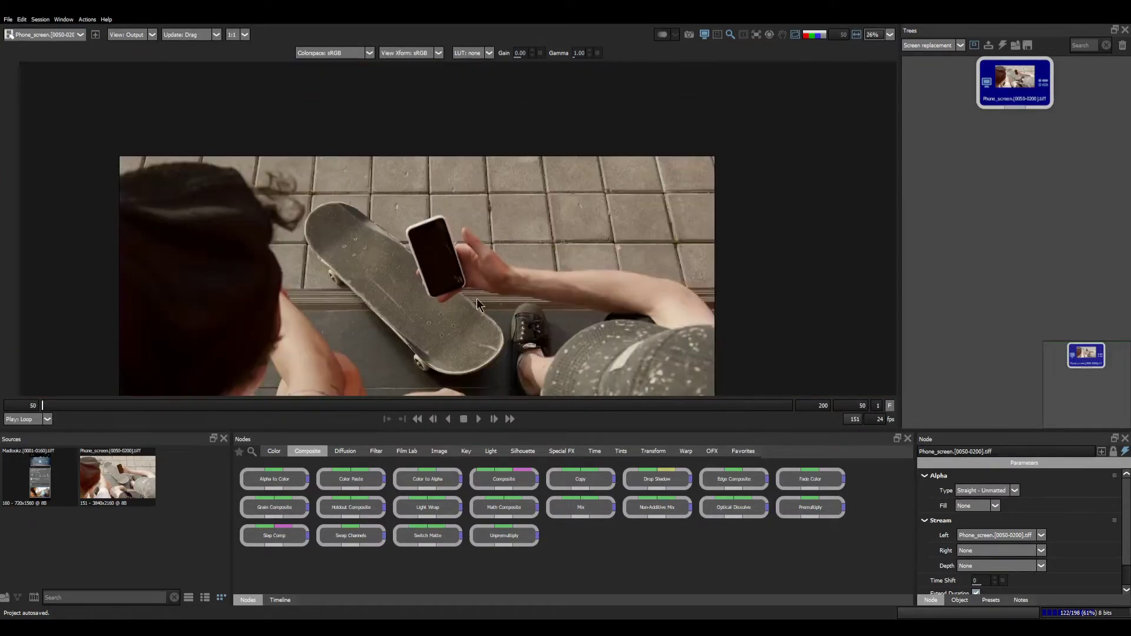
# Add the Madlookz screen-content clip to the tree beside the Phone_screen source and preview its frames
pyautogui.moveTo(1025, 99); pyautogui.dragTo(1004, 170)
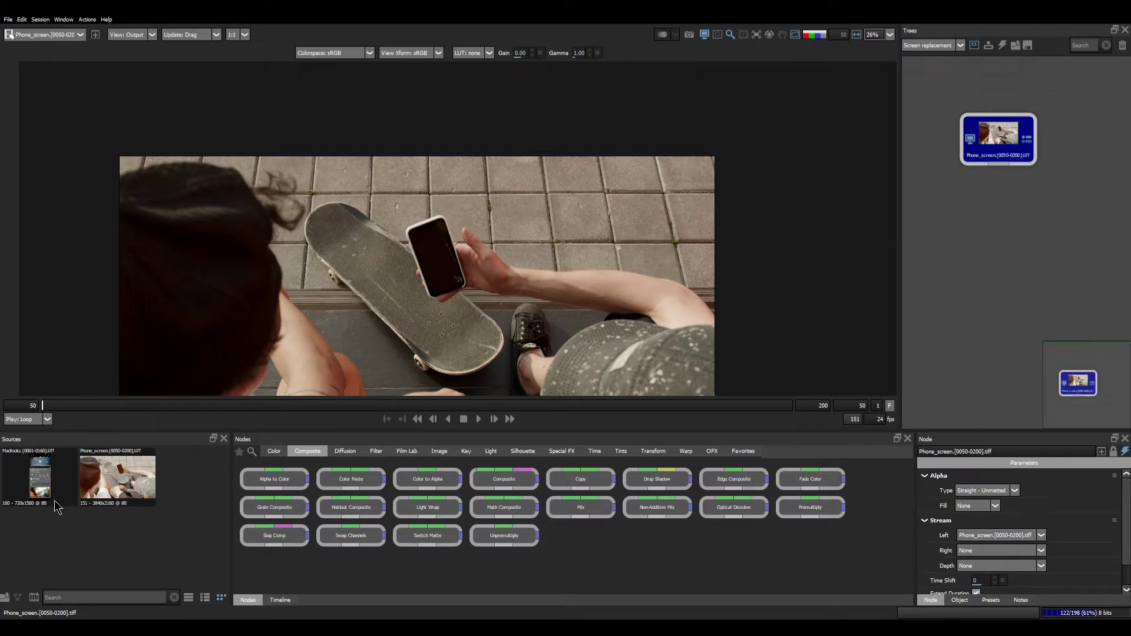
pyautogui.moveTo(41, 498); pyautogui.dragTo(1073, 167)
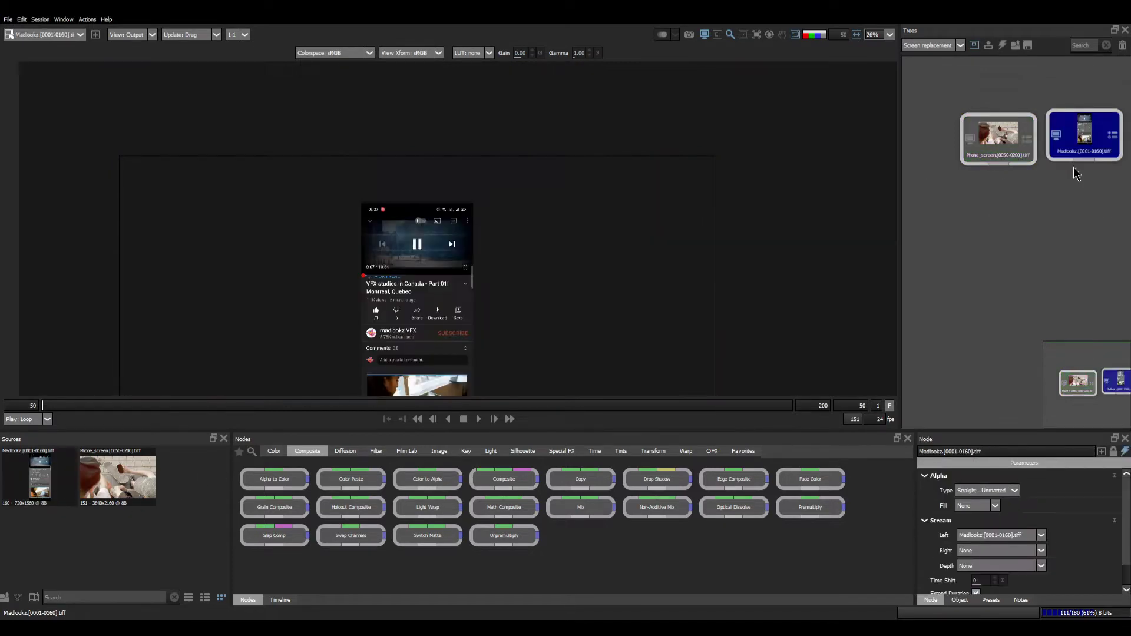
pyautogui.scroll(-2, 459, 292)
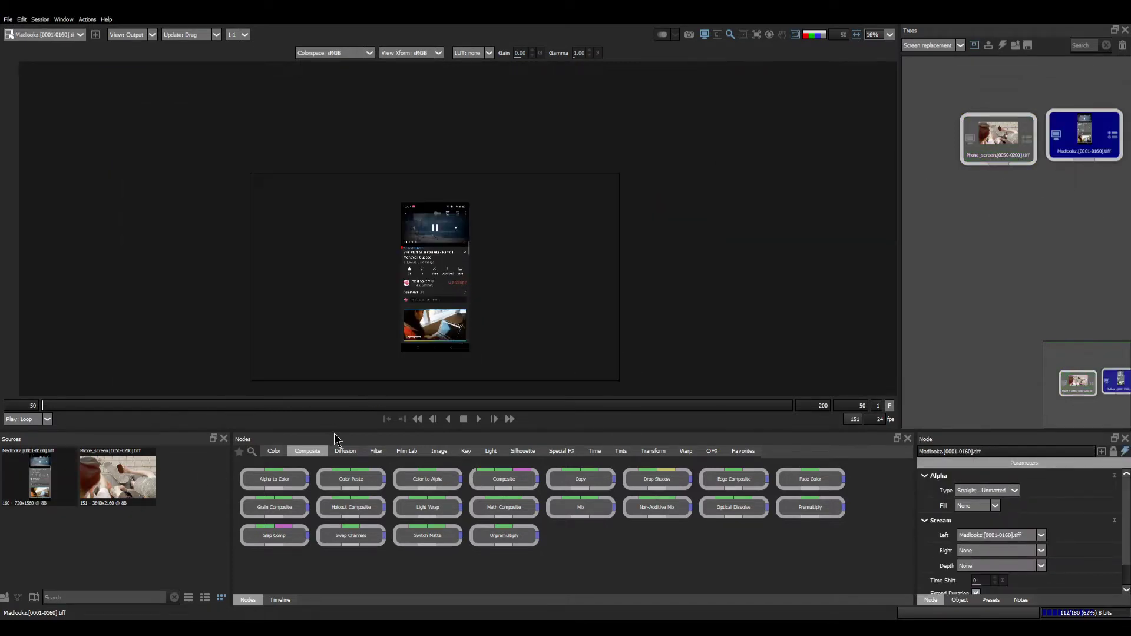
pyautogui.moveTo(460, 402); pyautogui.dragTo(432, 405)
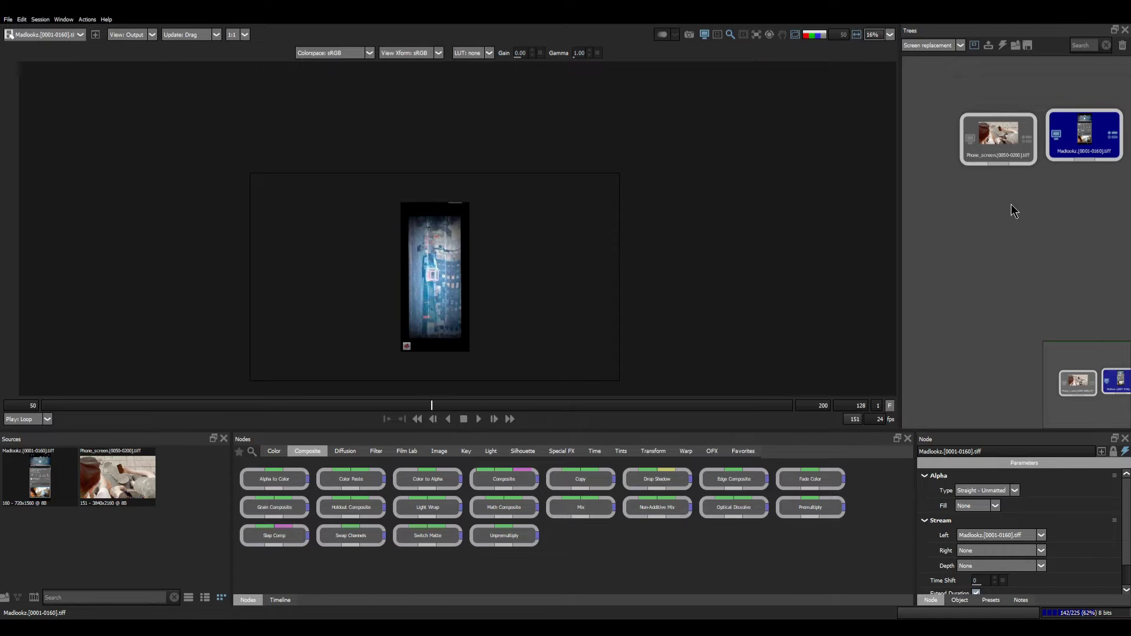
# Add a Mocha Pro node fed by the Phone_screen source and launch its Mocha interface
pyautogui.click(998, 137)
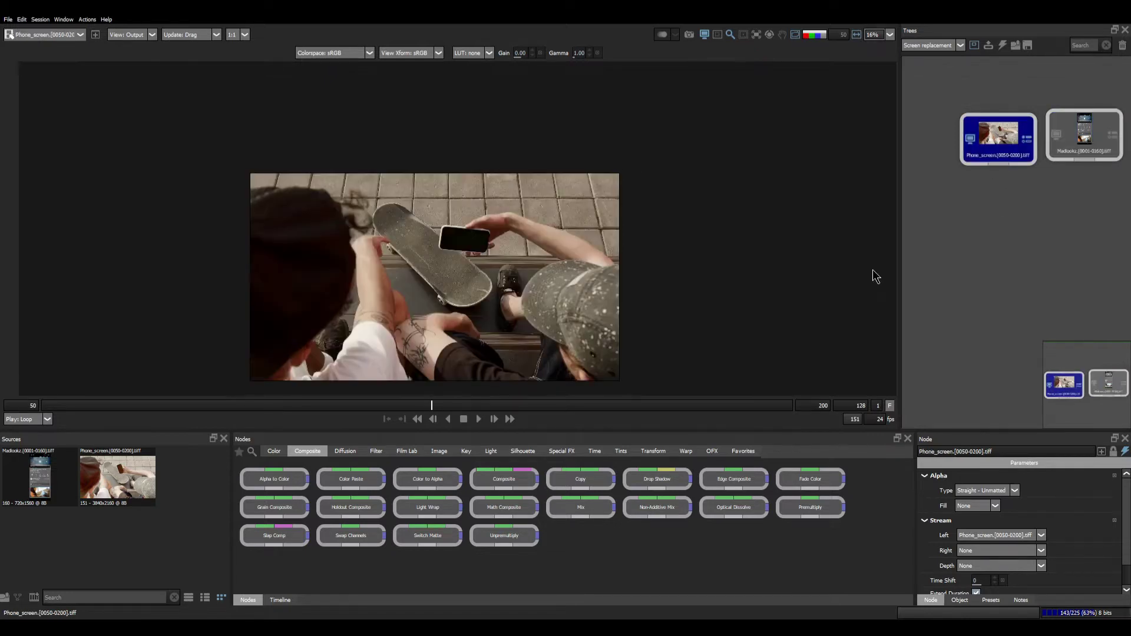
pyautogui.click(653, 451)
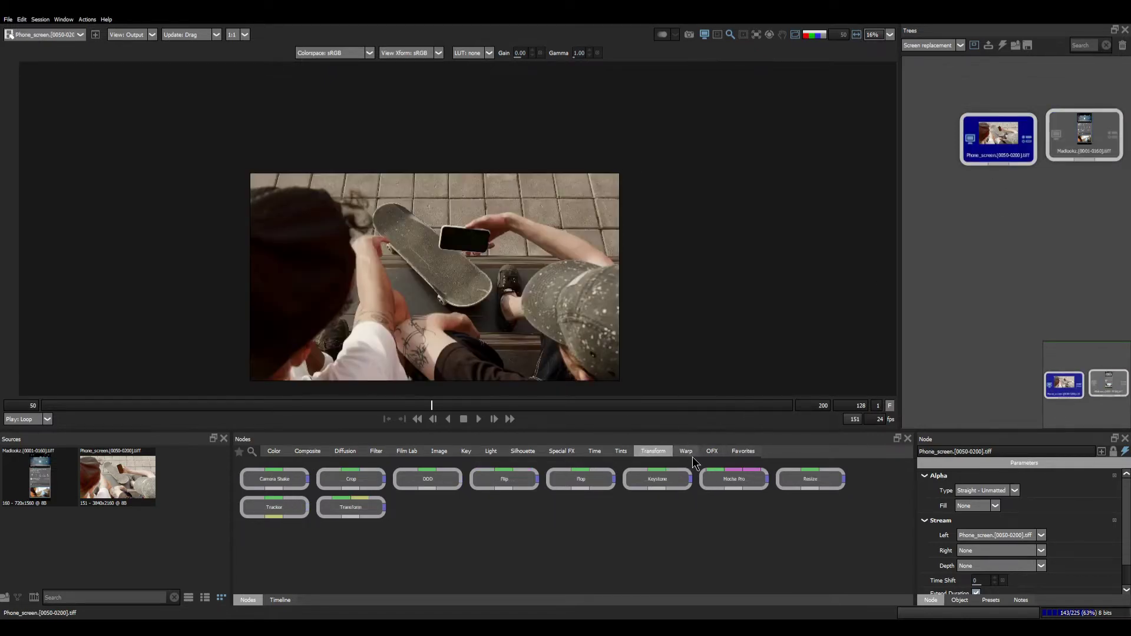
pyautogui.moveTo(716, 479); pyautogui.dragTo(987, 128)
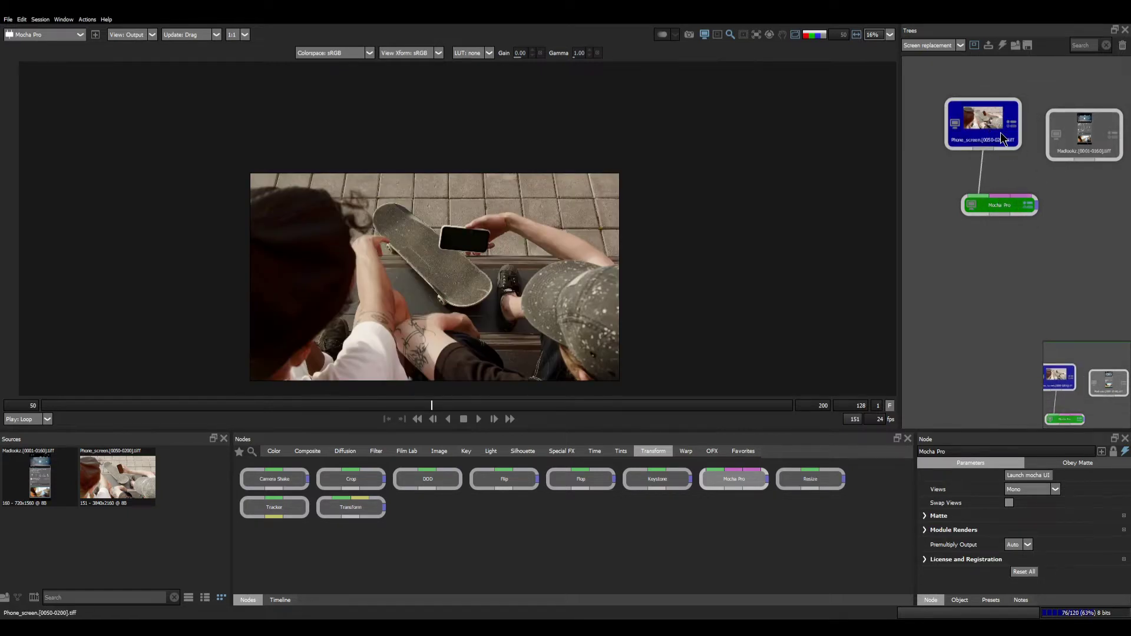
pyautogui.moveTo(1009, 208); pyautogui.dragTo(1058, 160)
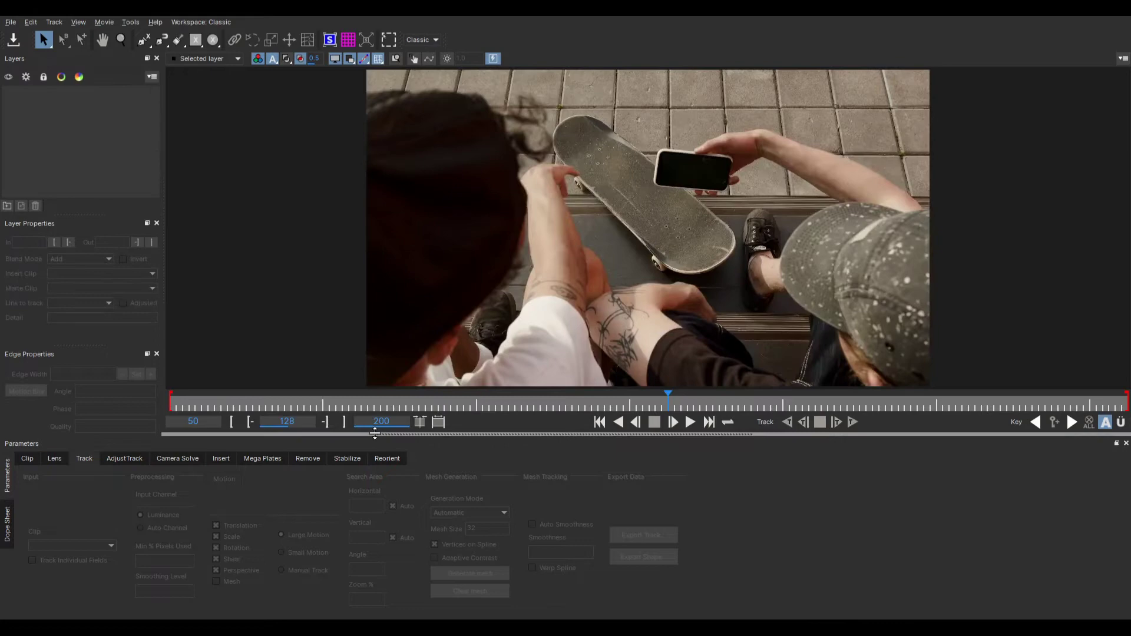
# At frame 58, draw a closed X-spline around the outer edge of the phone case
pyautogui.click(540, 404)
pyautogui.moveTo(375, 420); pyautogui.dragTo(220, 418)
pyautogui.scroll(1, 706, 156)
pyautogui.scroll(2, 665, 173)
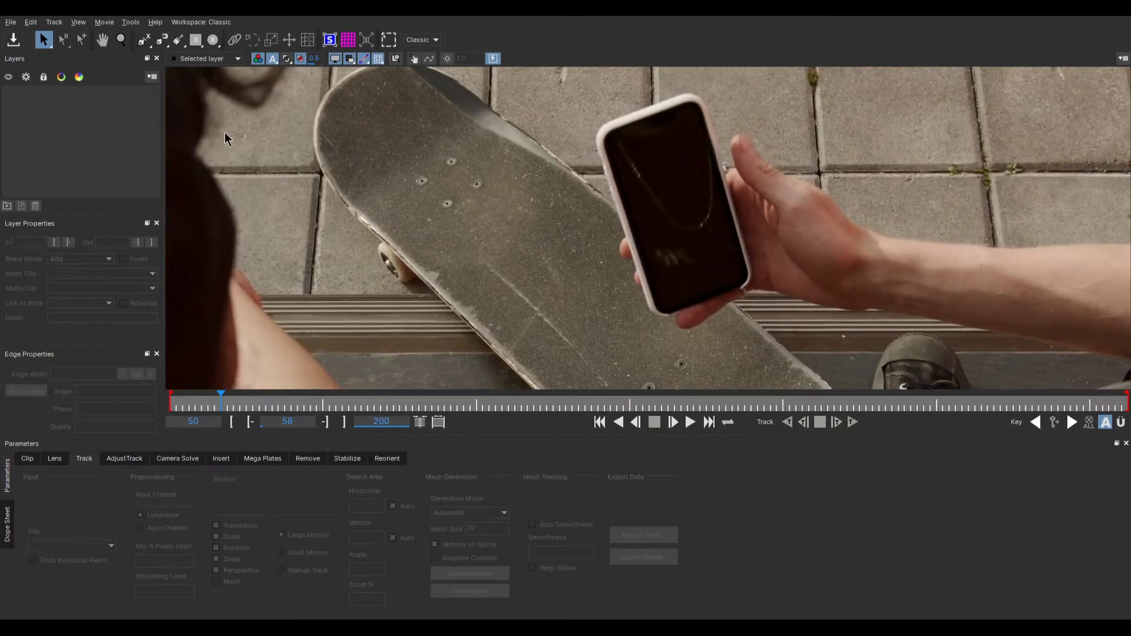
pyautogui.click(144, 39)
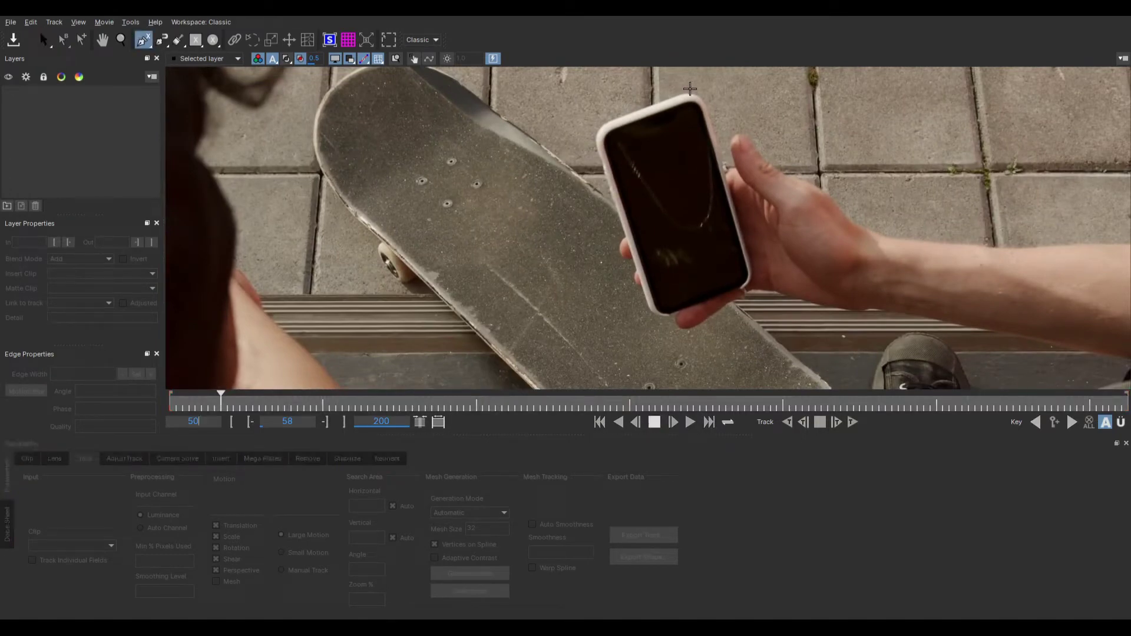
pyautogui.click(687, 90)
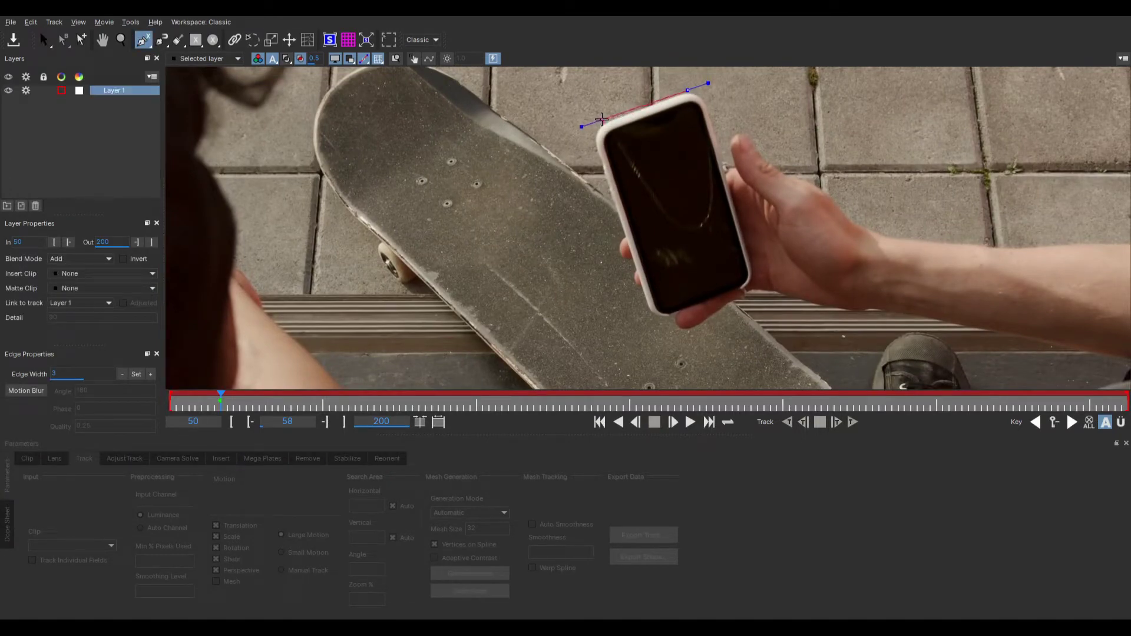
pyautogui.click(602, 121)
pyautogui.click(592, 140)
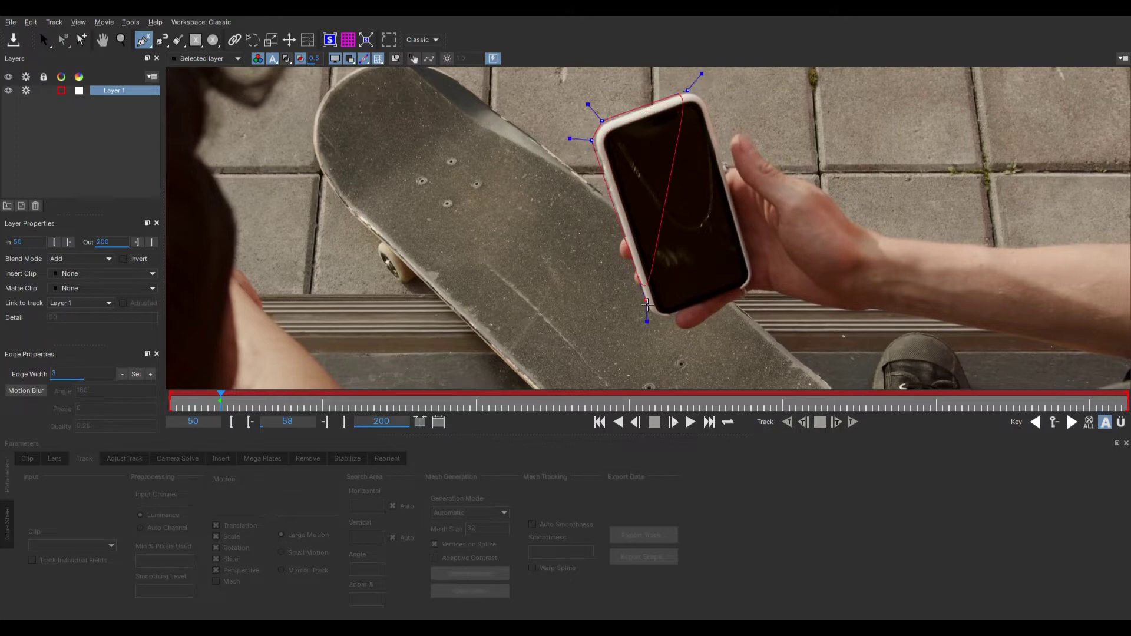
pyautogui.moveTo(646, 304); pyautogui.dragTo(650, 310)
pyautogui.click(647, 307)
pyautogui.click(655, 314)
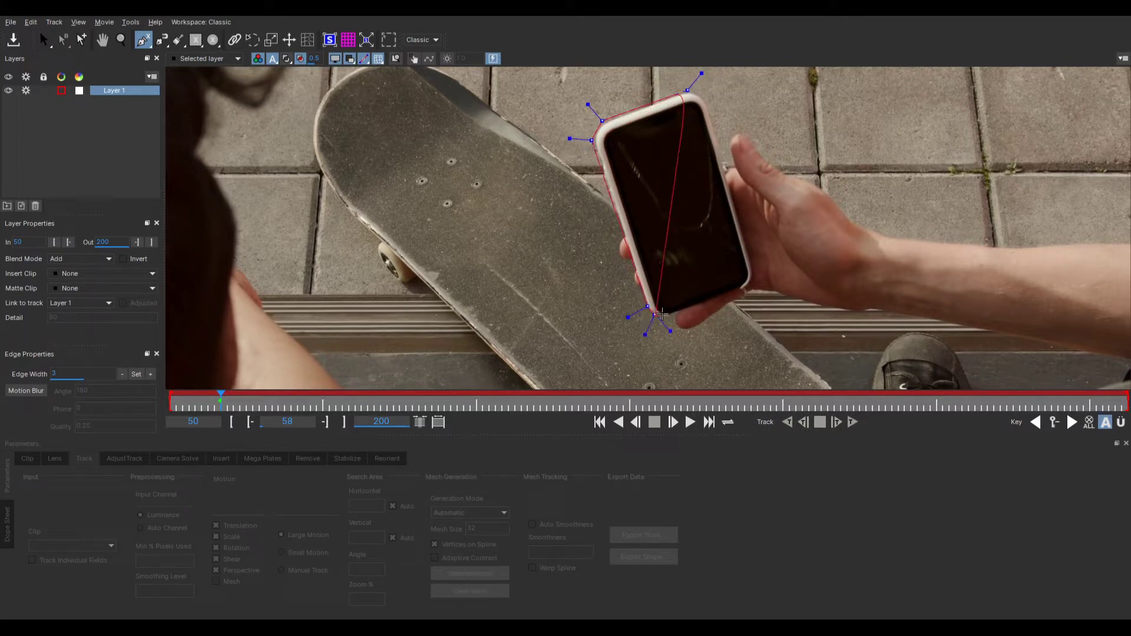
pyautogui.click(673, 313)
pyautogui.click(744, 286)
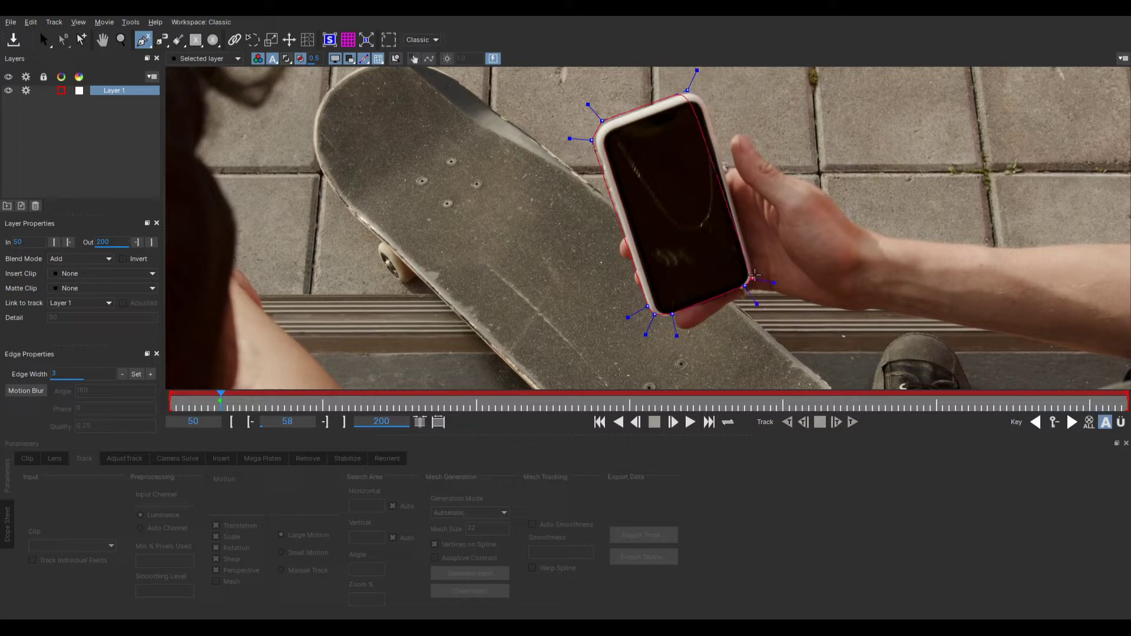
pyautogui.click(734, 208)
pyautogui.click(687, 90)
pyautogui.click(698, 93)
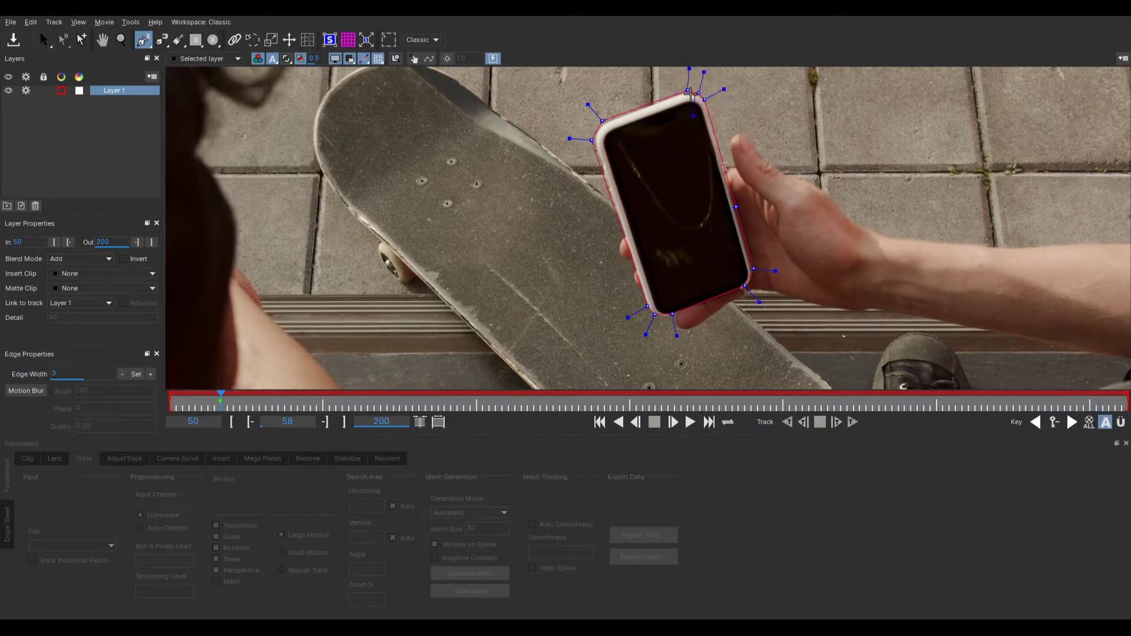
pyautogui.rightClick(689, 102)
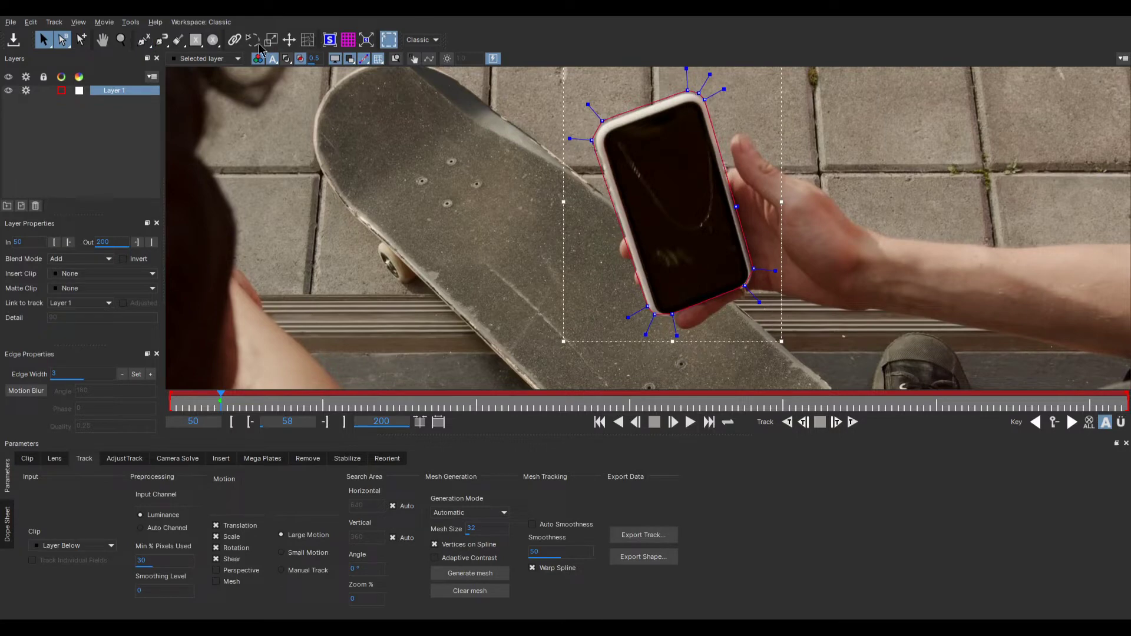
# Add a second closed X-spline to Layer 1, tracing the inner edge of the phone's screen
pyautogui.click(149, 40)
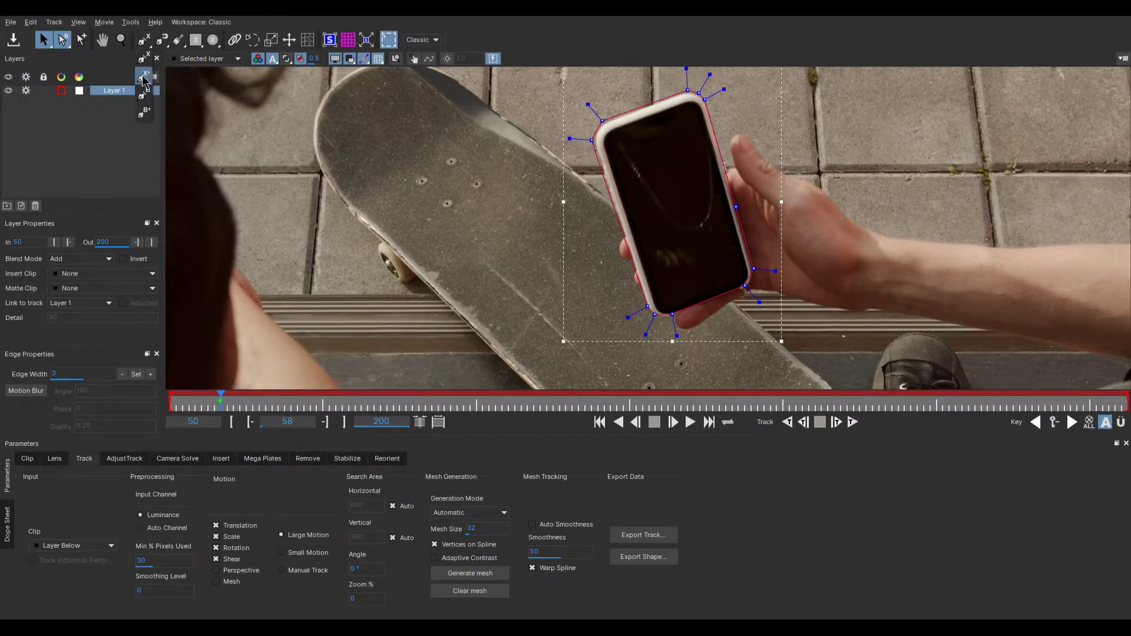
pyautogui.click(144, 77)
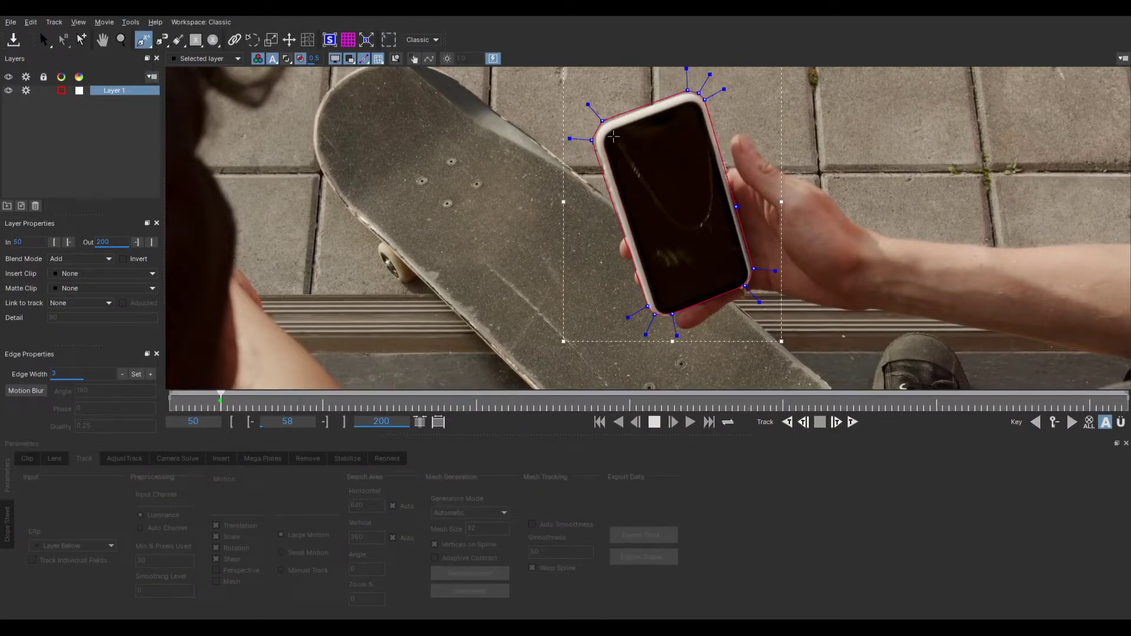
pyautogui.click(619, 132)
pyautogui.click(692, 106)
pyautogui.click(700, 114)
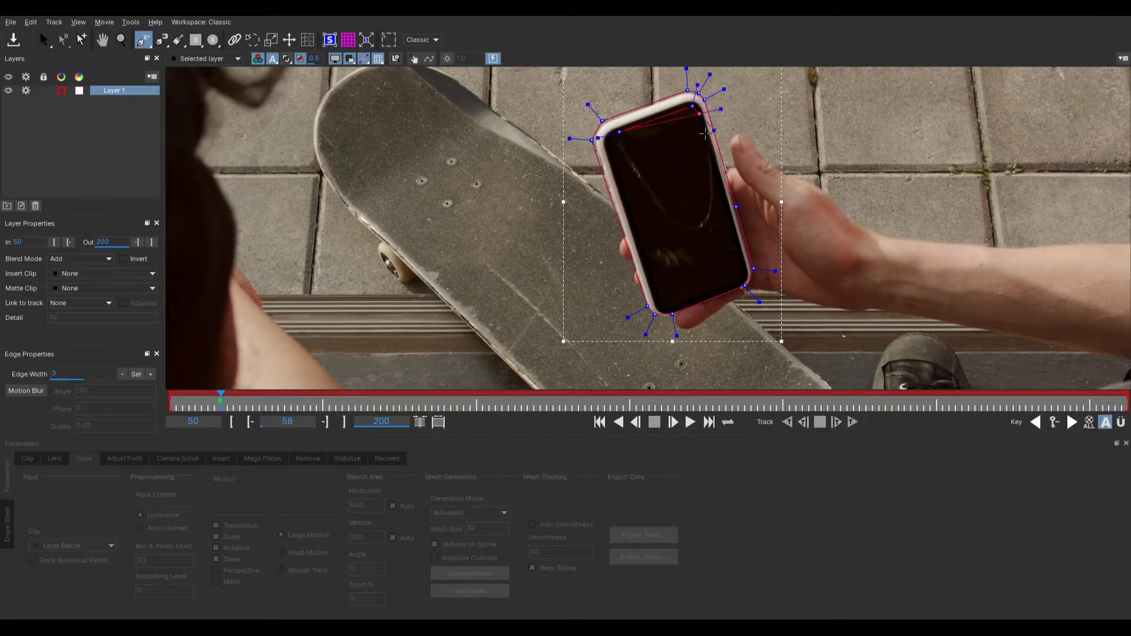
pyautogui.click(744, 274)
pyautogui.click(740, 282)
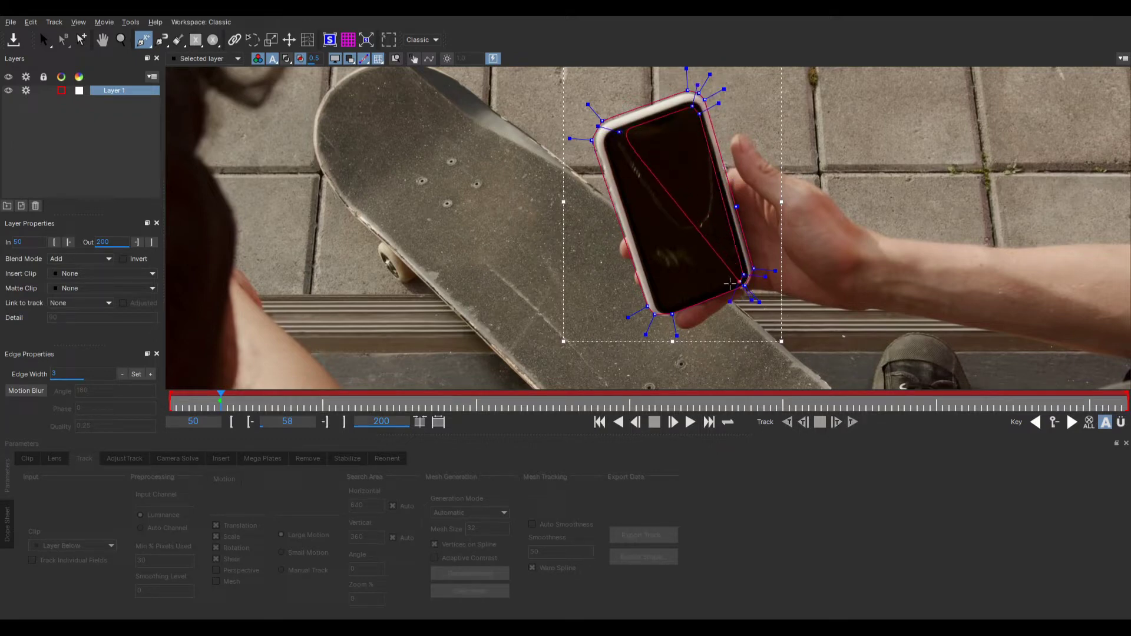
pyautogui.click(667, 309)
pyautogui.click(658, 305)
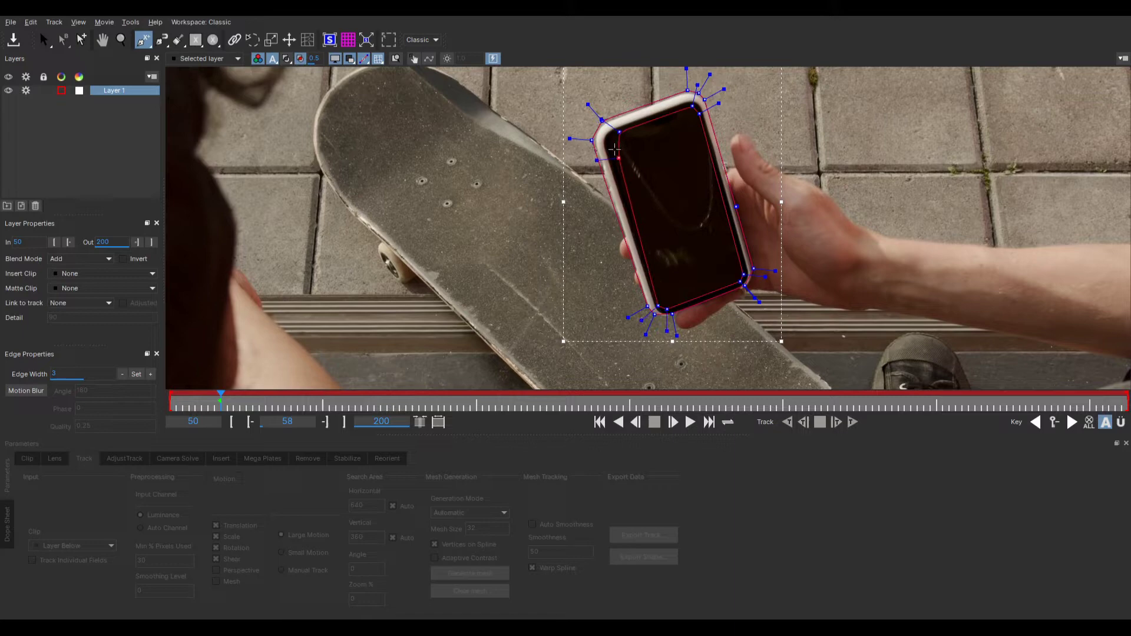
pyautogui.click(615, 130)
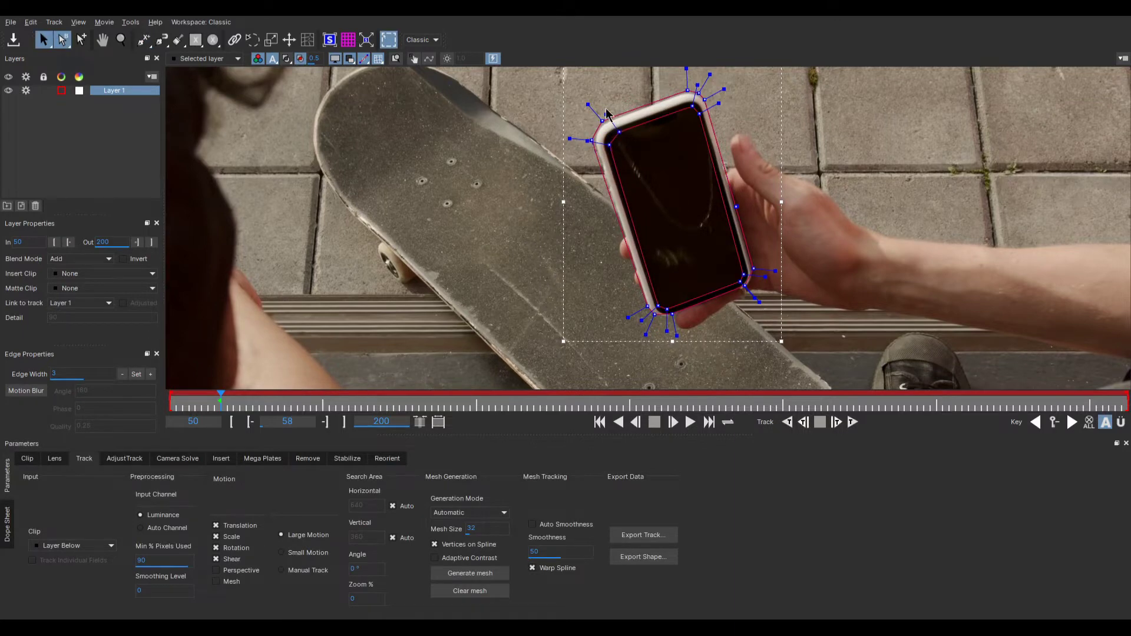
# Fine-tune the outer spline at the phone case's upper-left corner and check the matte between the two splines
pyautogui.moveTo(606, 115); pyautogui.dragTo(617, 114)
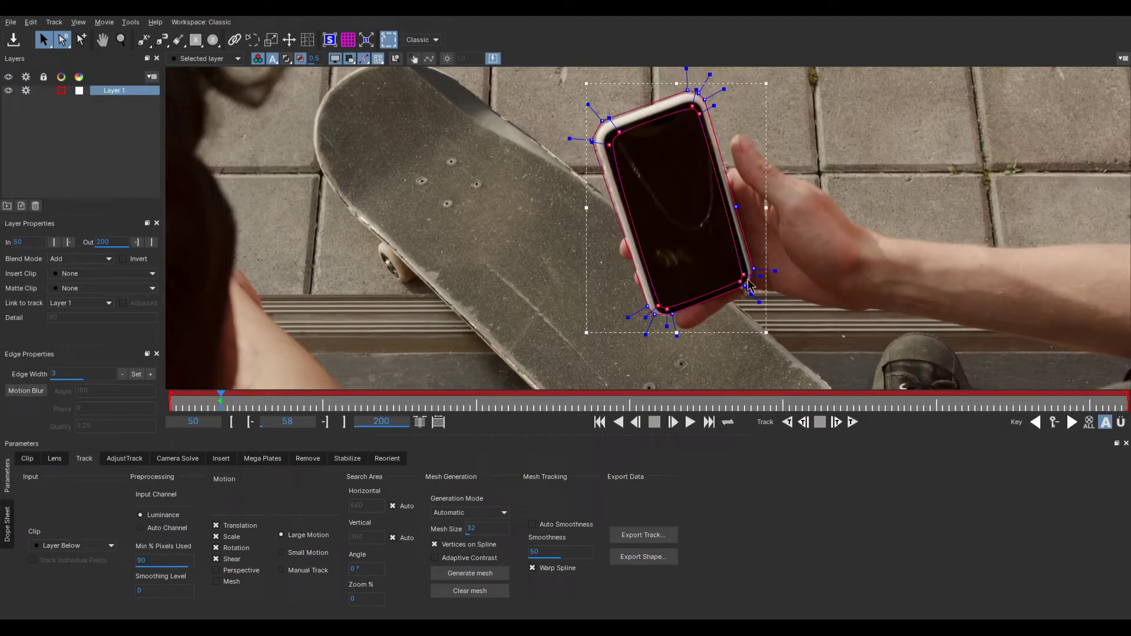
pyautogui.click(288, 60)
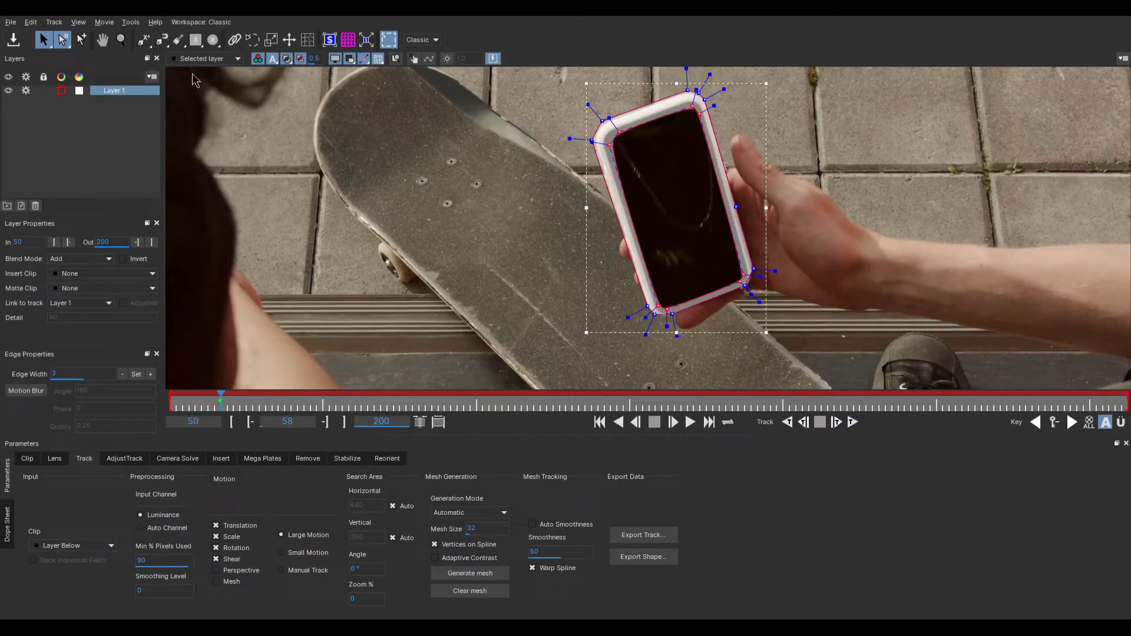
pyautogui.click(288, 61)
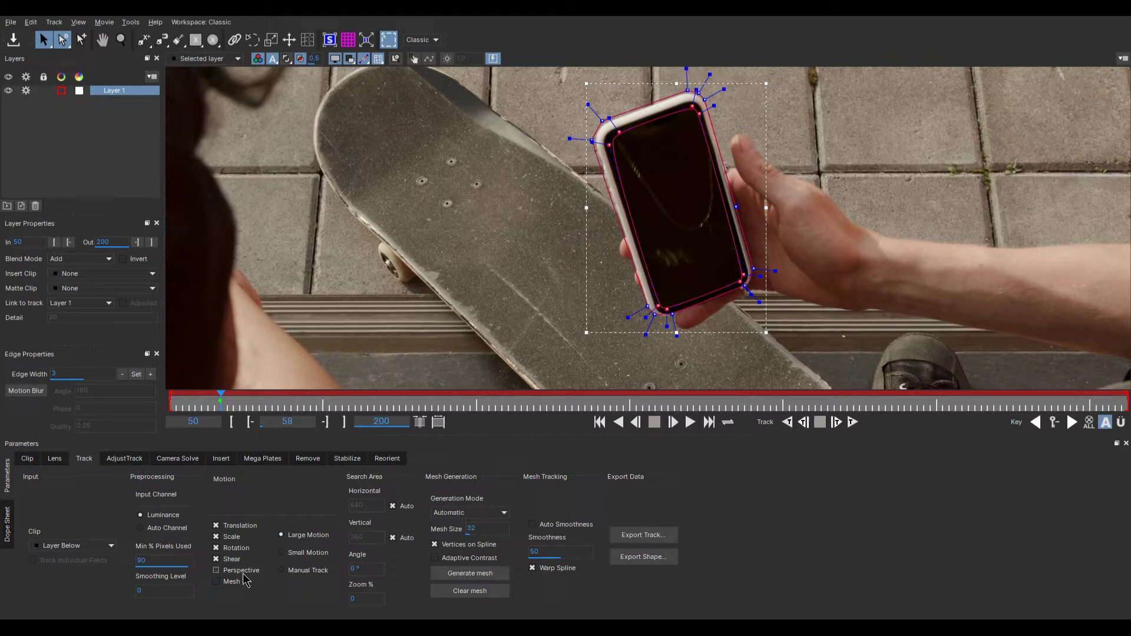
# Track Layer 1 backward from frame 58 to frame 50 using Translation, Scale, Rotation and Shear
pyautogui.click(231, 559)
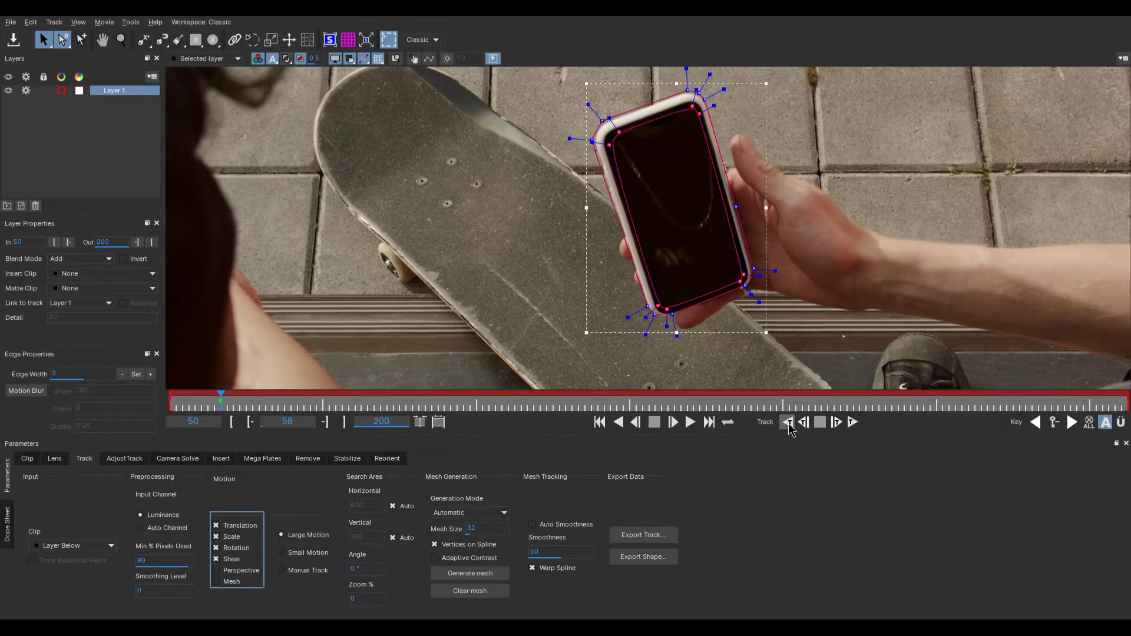
pyautogui.click(837, 422)
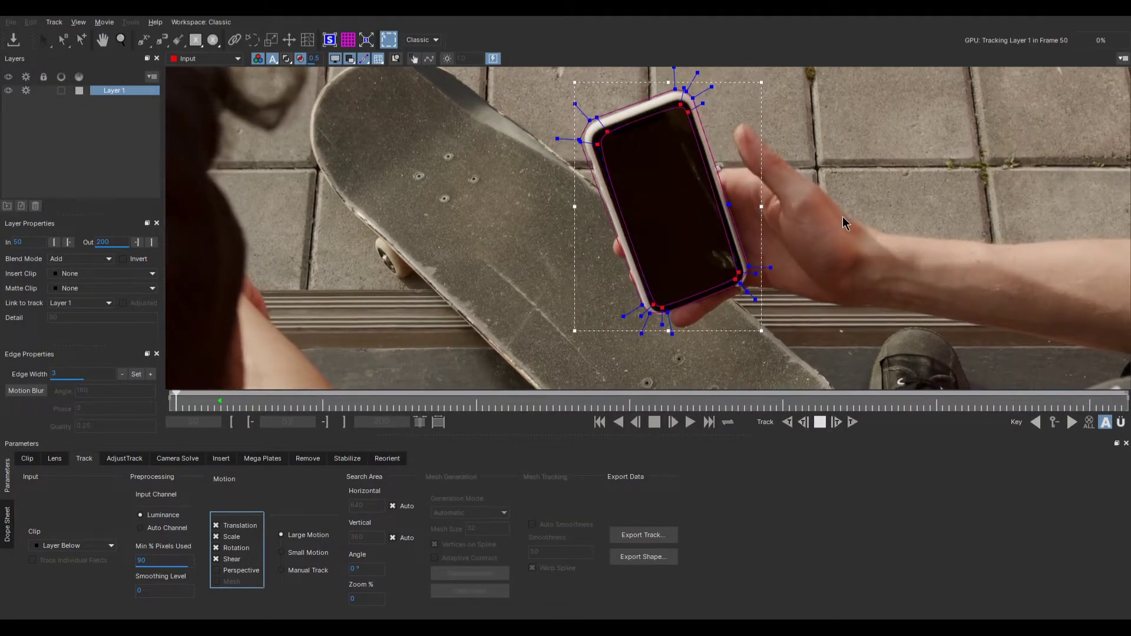
pyautogui.press('space')
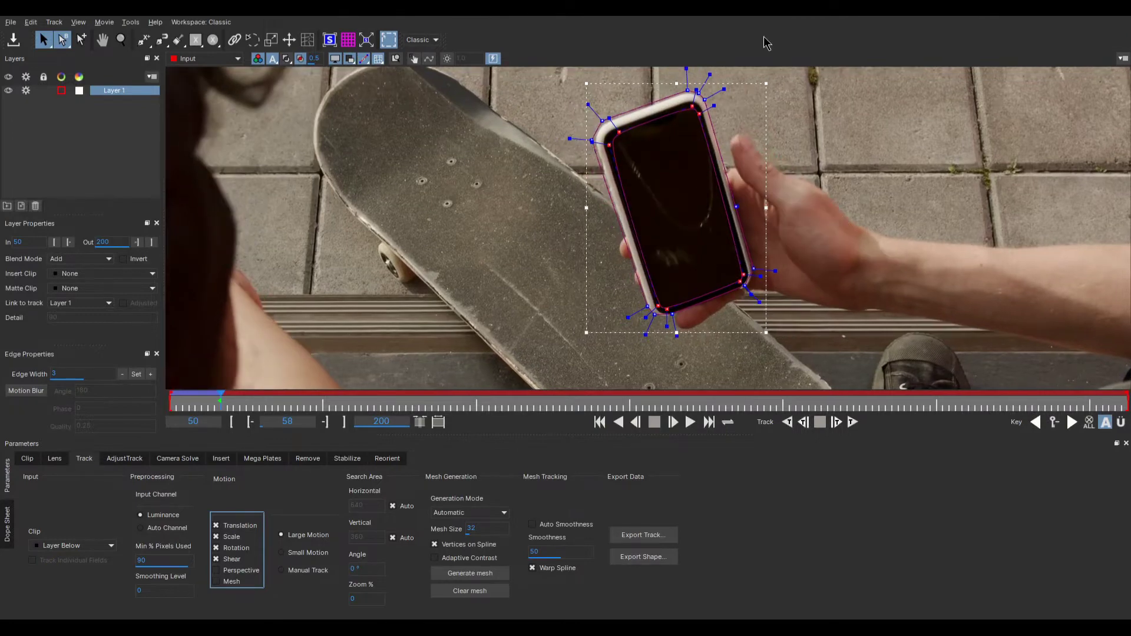
# Show the planar surface and fit its two upper corners to the upper corners of the phone's screen
pyautogui.click(334, 59)
pyautogui.scroll(6, 607, 121)
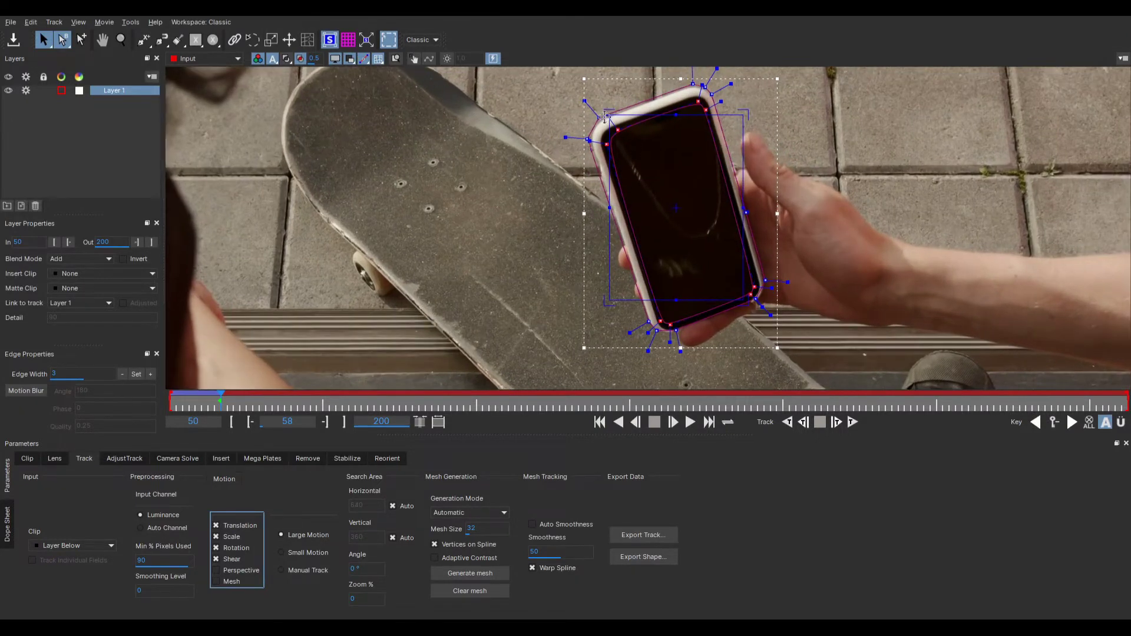
pyautogui.moveTo(588, 193); pyautogui.dragTo(584, 183)
pyautogui.moveTo(833, 149); pyautogui.dragTo(464, 223)
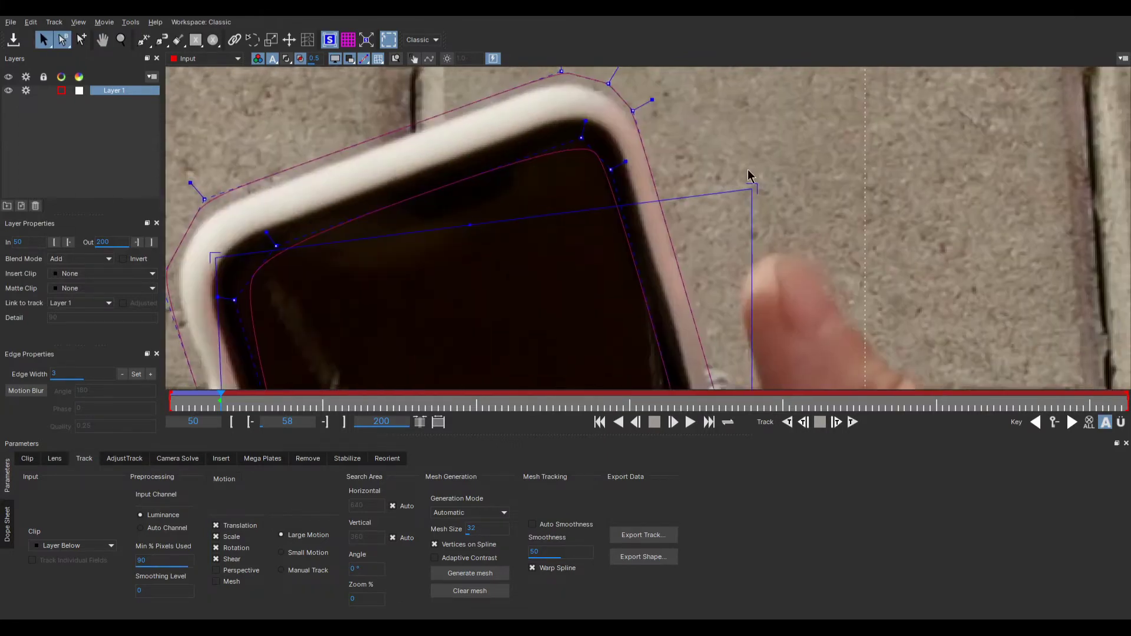
pyautogui.moveTo(754, 188); pyautogui.dragTo(605, 129)
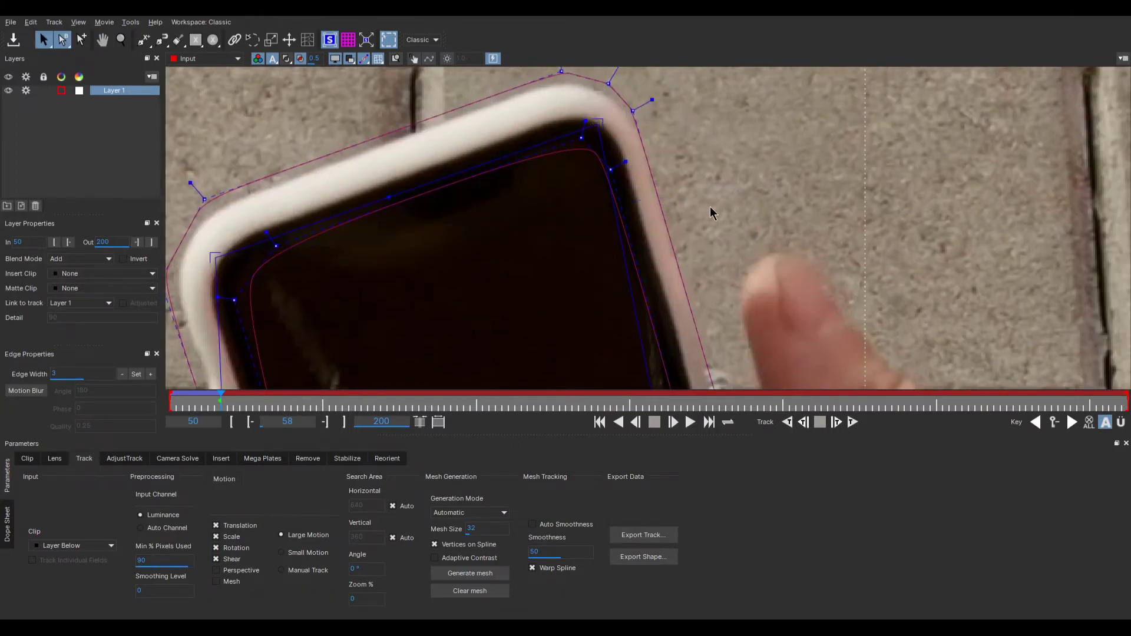
# Fit the planar surface's two lower corners to the lower corners of the phone's screen
pyautogui.scroll(-3, 710, 207)
pyautogui.moveTo(770, 260); pyautogui.dragTo(689, 88)
pyautogui.moveTo(683, 347); pyautogui.dragTo(639, 109)
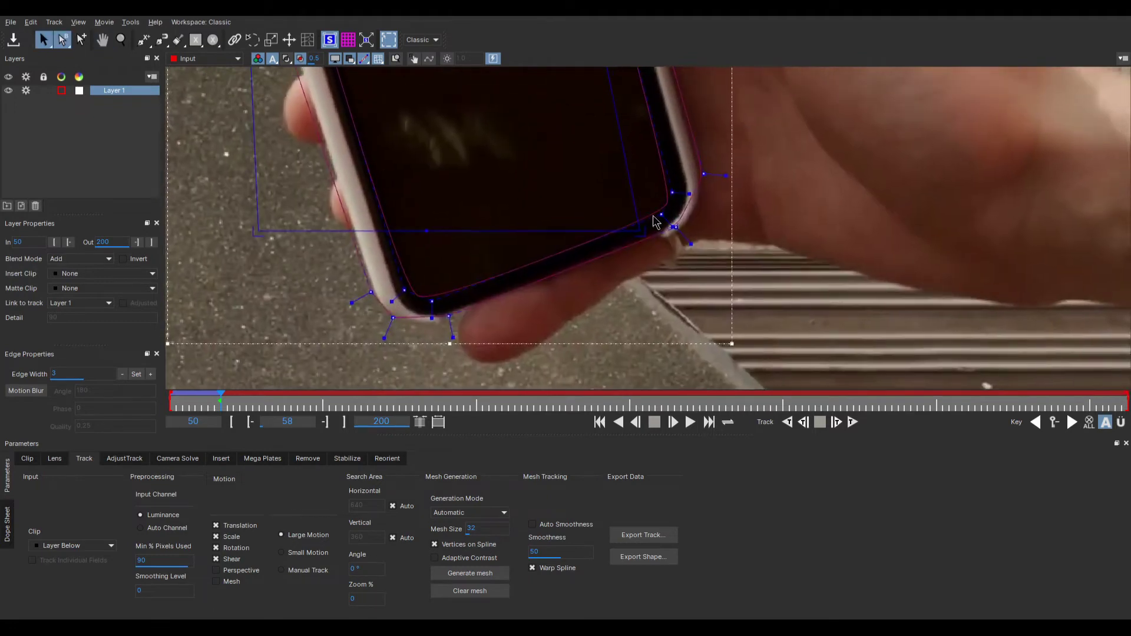
pyautogui.moveTo(641, 231); pyautogui.dragTo(685, 208)
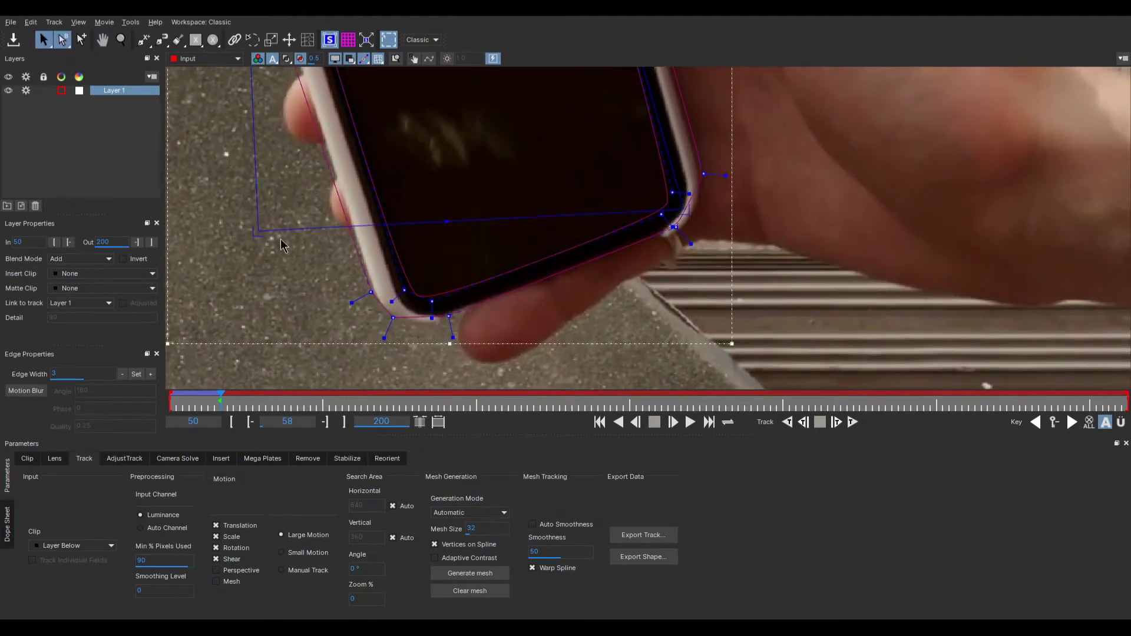
pyautogui.moveTo(259, 235); pyautogui.dragTo(407, 302)
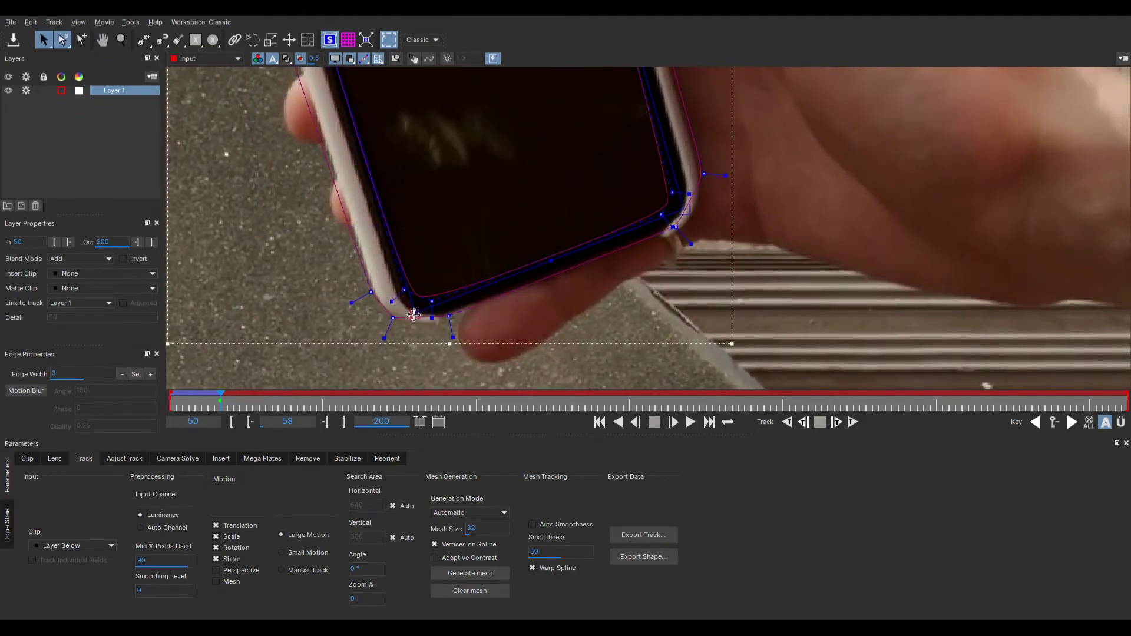
pyautogui.press('g')
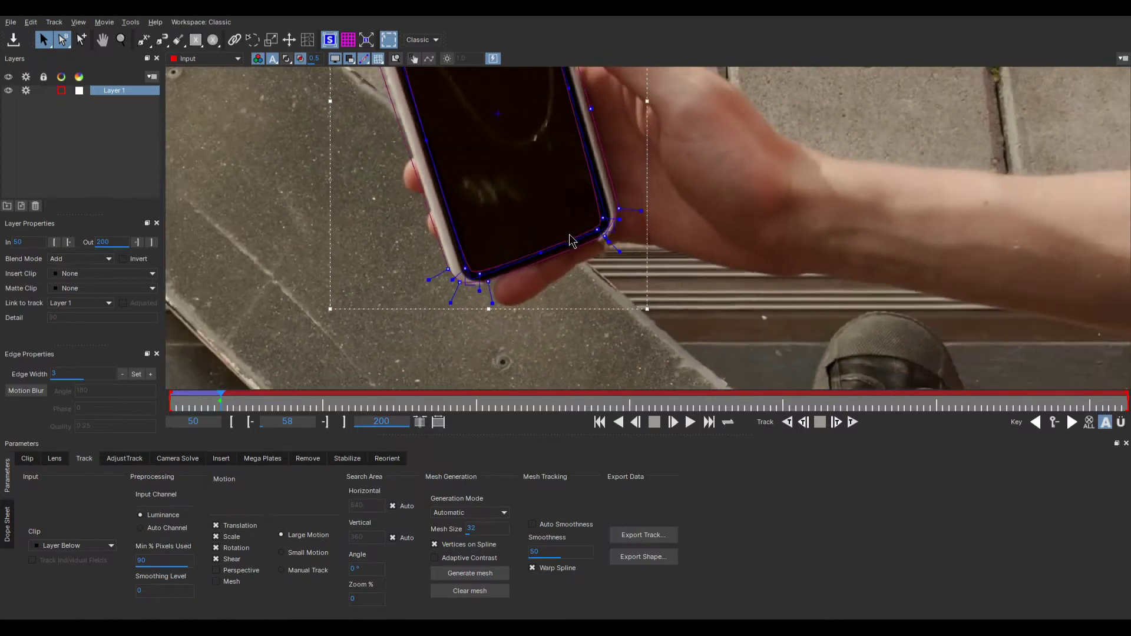
# Display the planar grid and bring the whole phone into view at frame 58
pyautogui.click(348, 39)
pyautogui.scroll(-3, 596, 192)
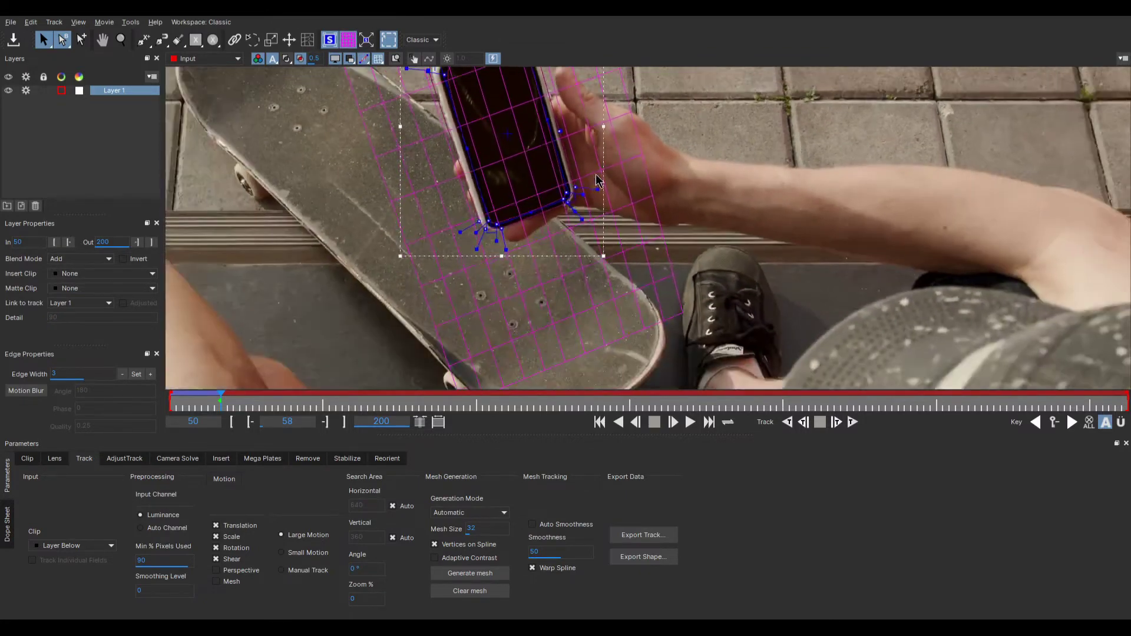
pyautogui.moveTo(597, 192); pyautogui.dragTo(612, 247)
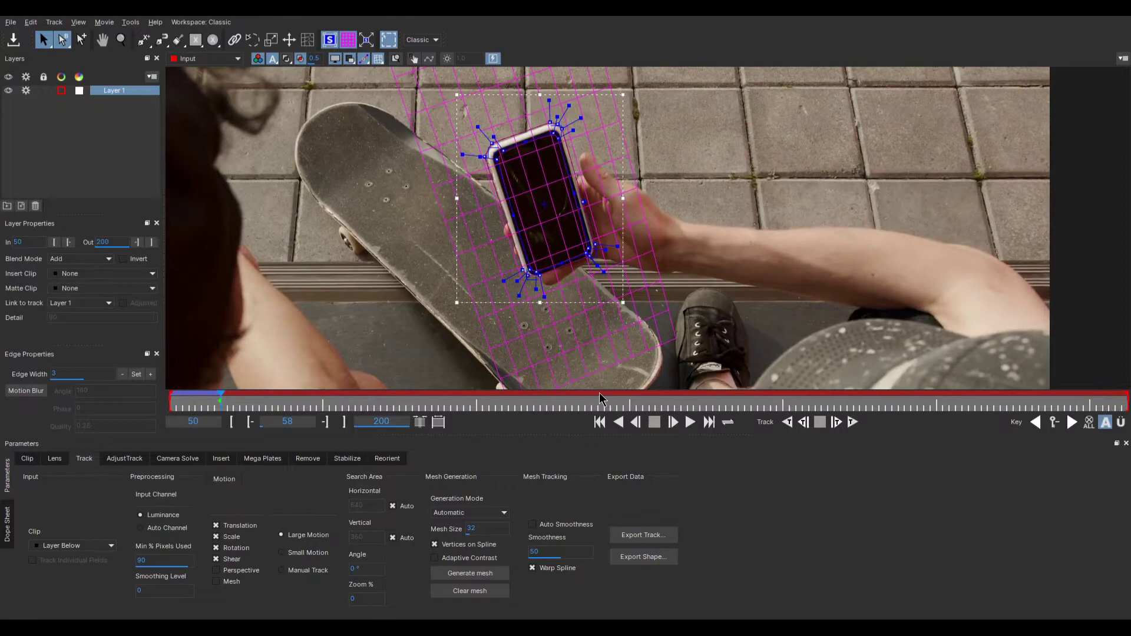
# Track Layer 1 forward from frame 58, stop the track and inspect how the grid follows the rotating phone
pyautogui.click(852, 422)
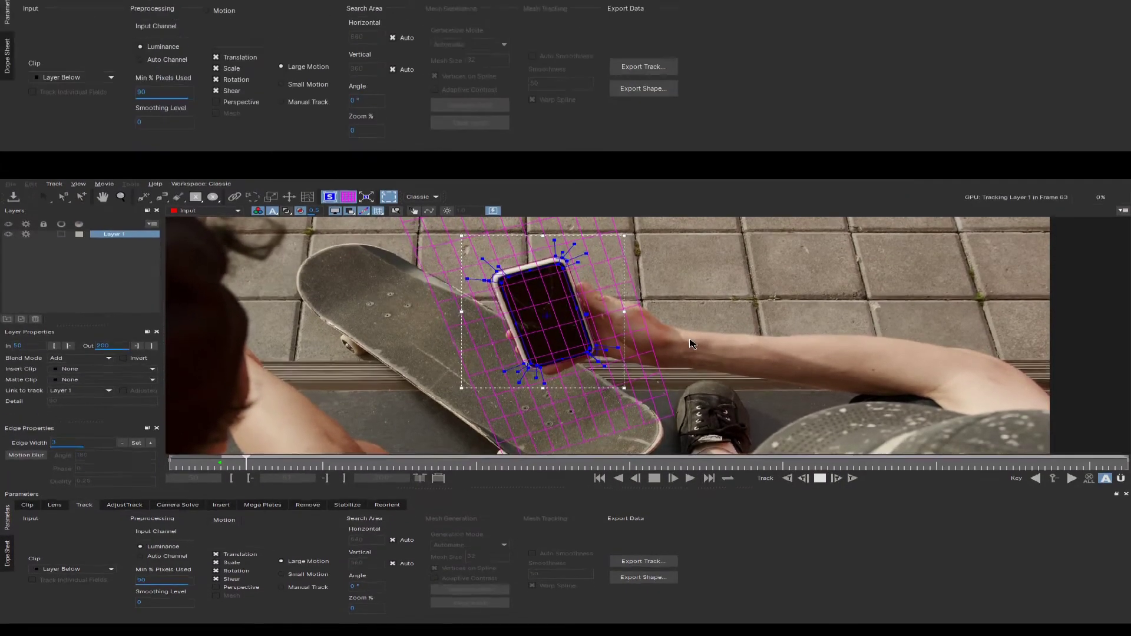
pyautogui.press('space')
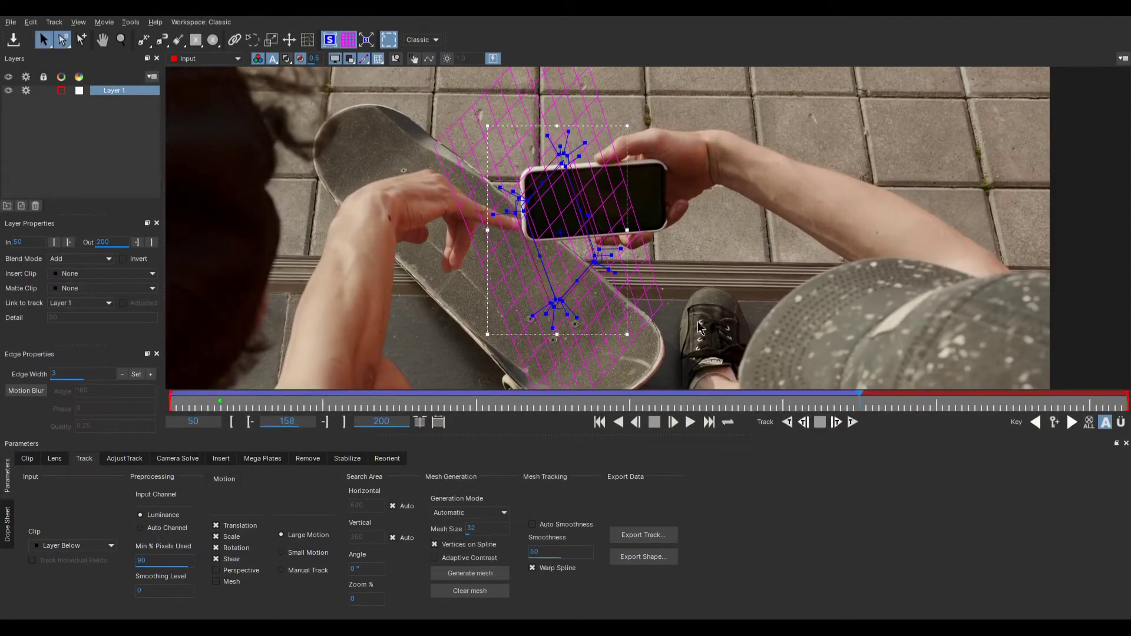
pyautogui.click(789, 404)
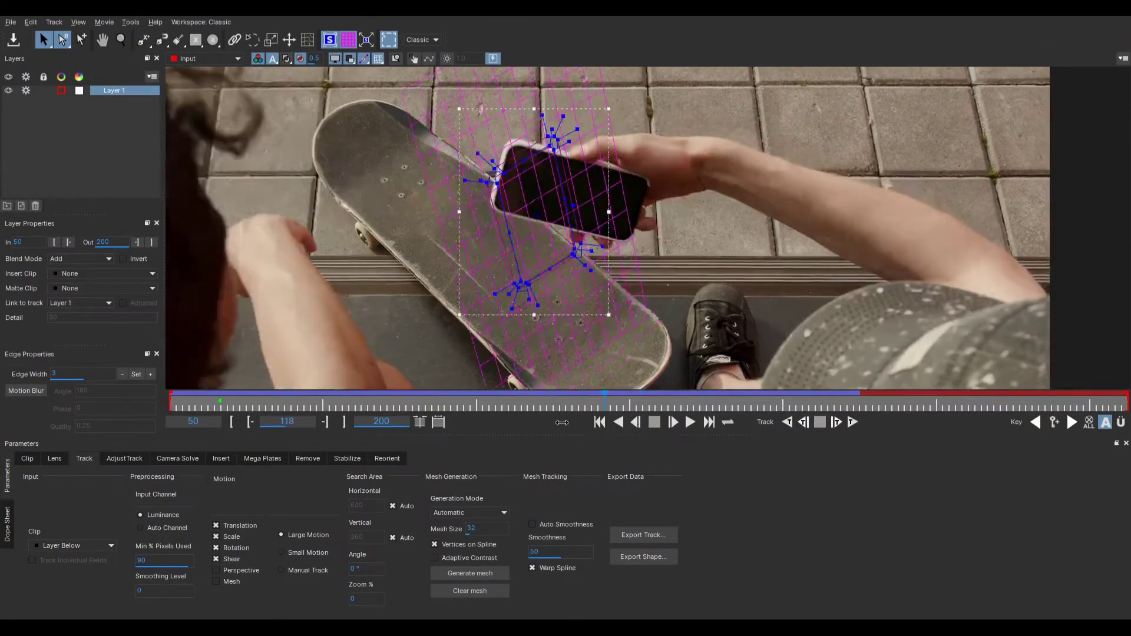
# Return to frame 58, set the search area angle to 2° and track Layer 1 forward again
pyautogui.moveTo(562, 423); pyautogui.dragTo(250, 427)
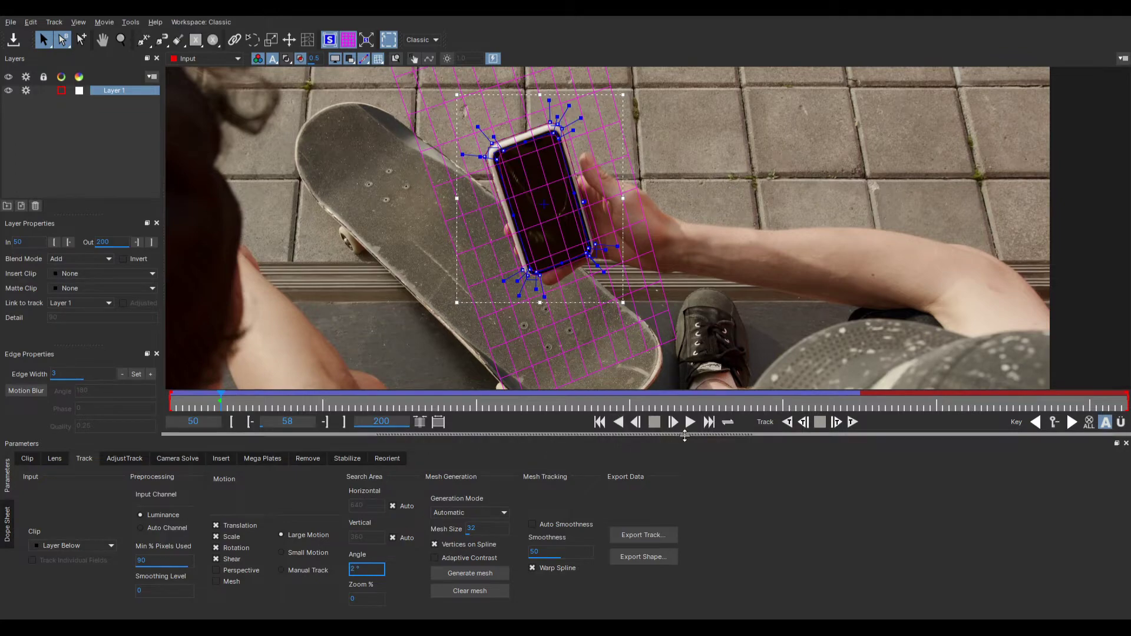
pyautogui.click(852, 422)
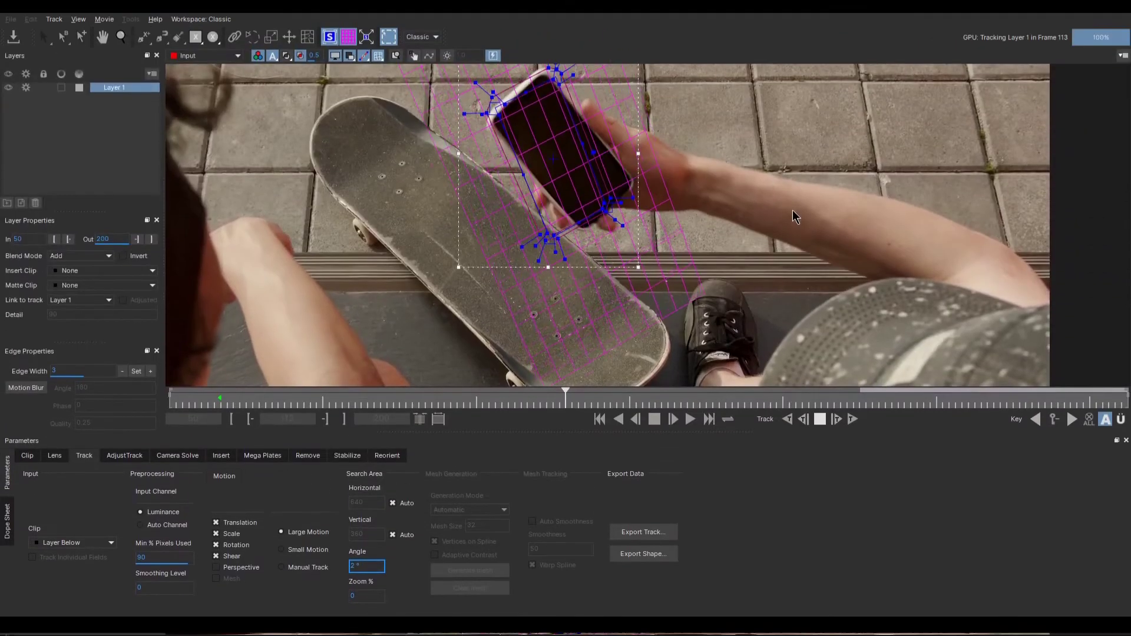
pyautogui.press('space')
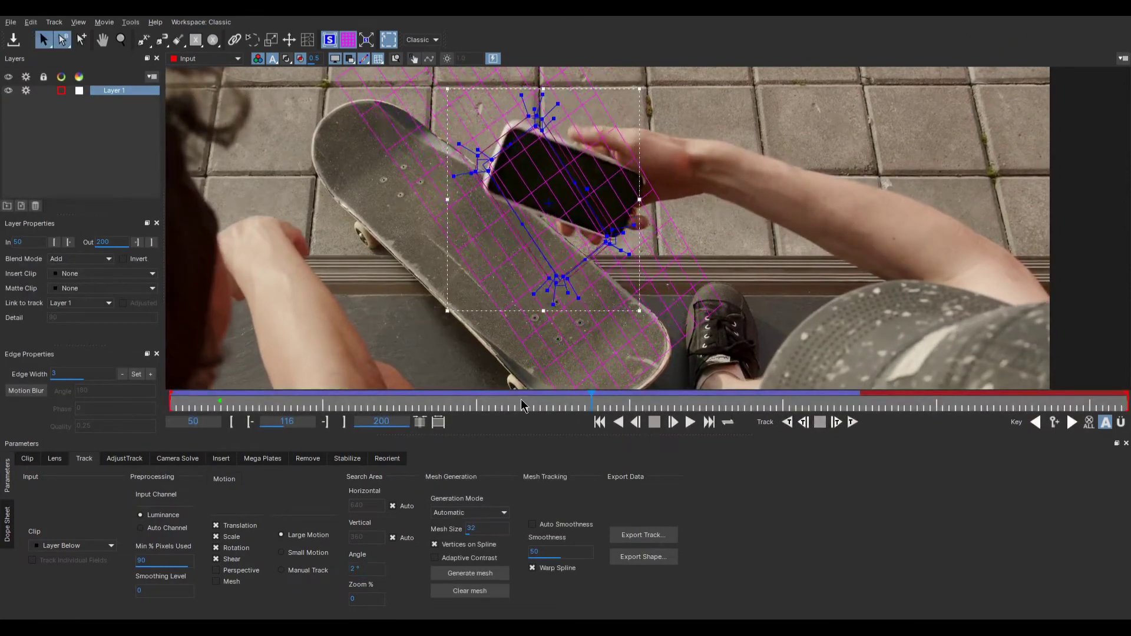
# Hide the planar grid and adjust the splines to fit the phone at frame 98 and about frame 110
pyautogui.click(520, 400)
pyautogui.click(475, 403)
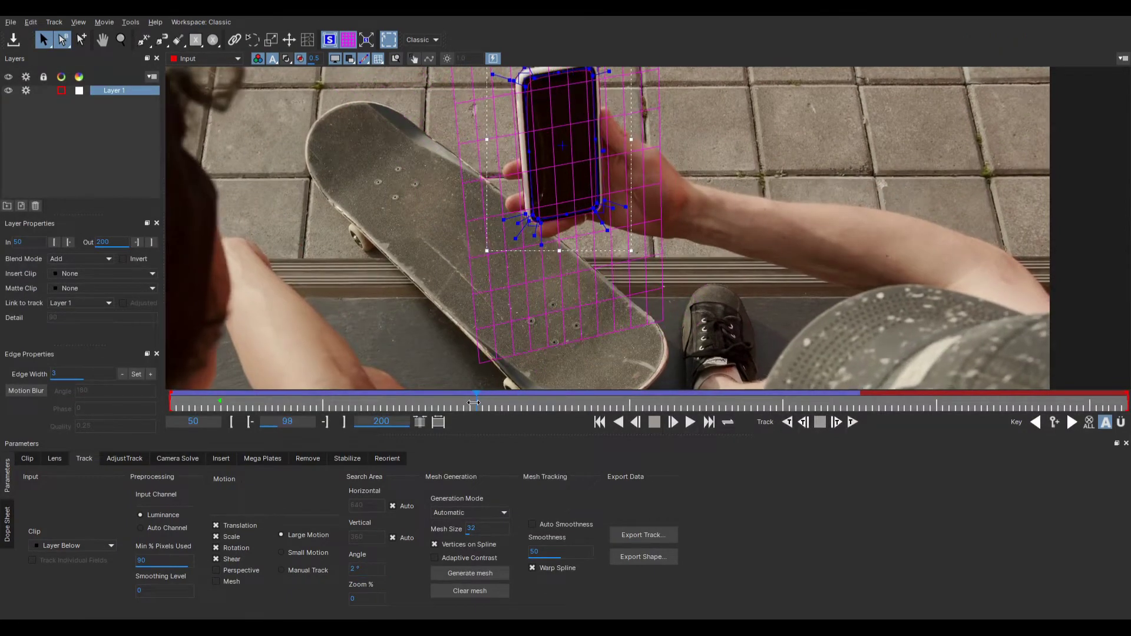
pyautogui.click(347, 40)
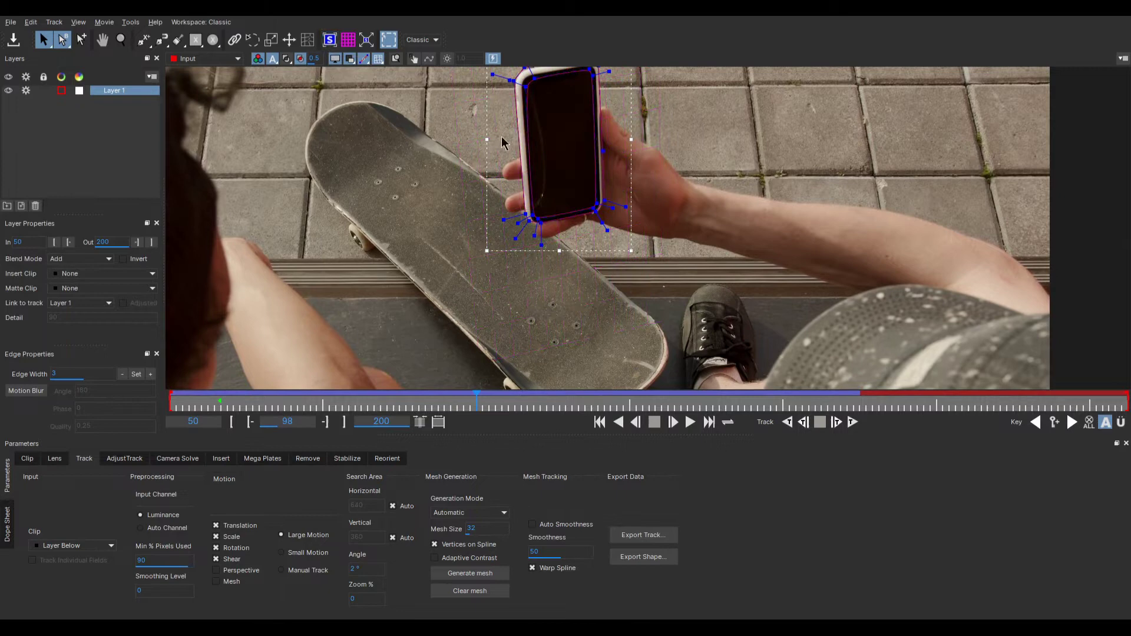
pyautogui.moveTo(475, 235); pyautogui.dragTo(374, 335)
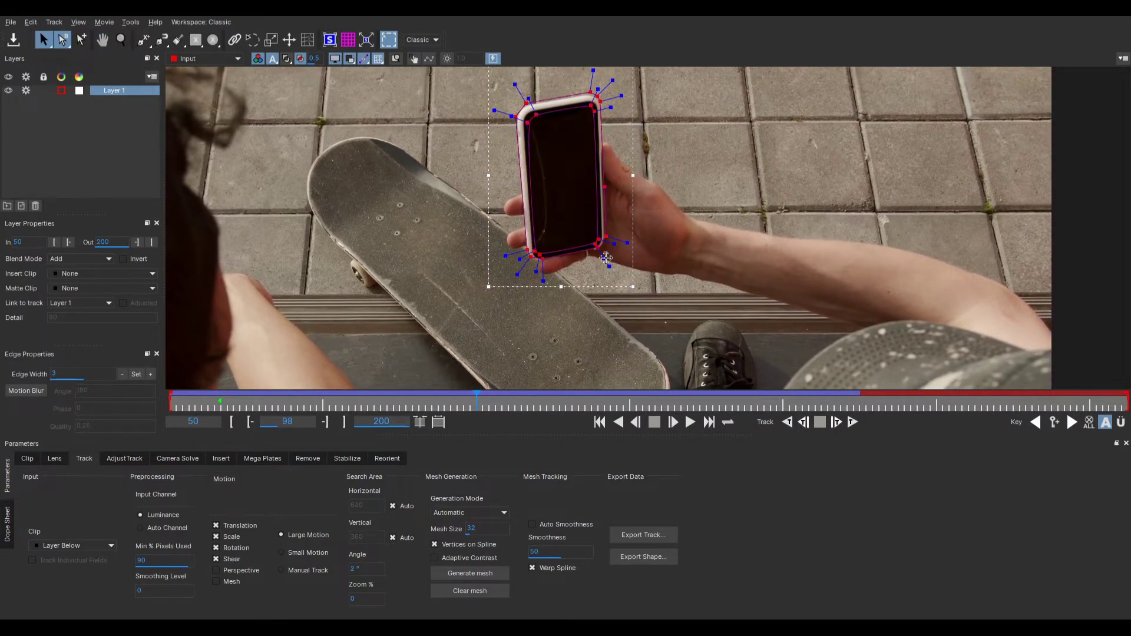
pyautogui.click(552, 402)
# At frame 122, move each corner group of spline points onto the corners of the rotated phone
pyautogui.click(630, 403)
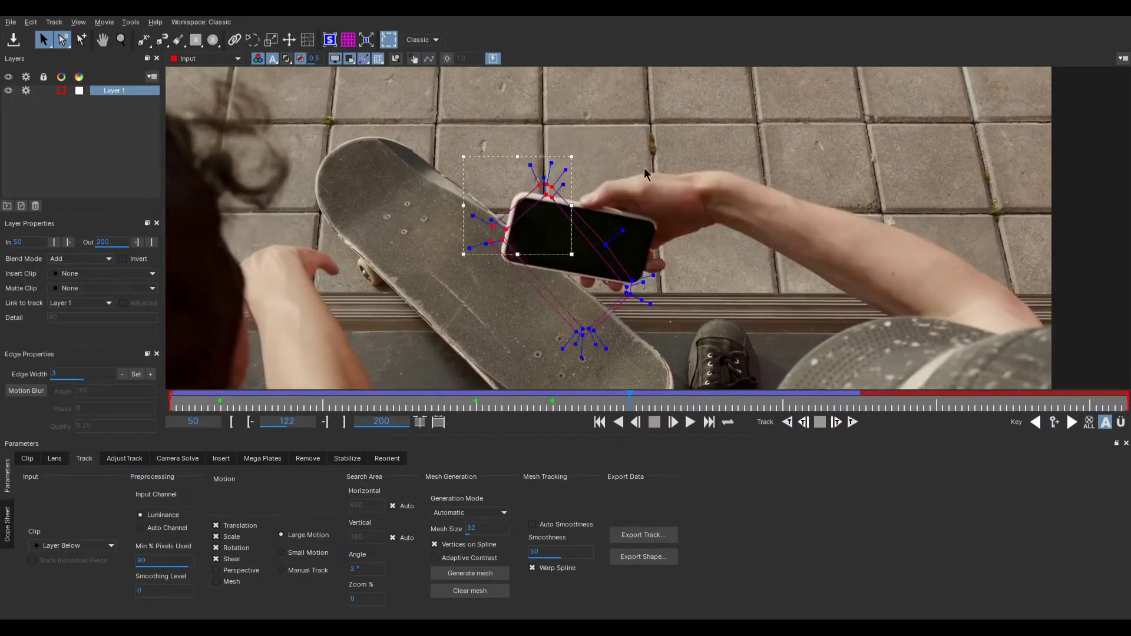
pyautogui.moveTo(588, 335); pyautogui.dragTo(619, 273)
pyautogui.moveTo(454, 154); pyautogui.dragTo(564, 270)
pyautogui.moveTo(471, 242); pyautogui.dragTo(671, 312)
pyautogui.moveTo(495, 162); pyautogui.dragTo(602, 250)
pyautogui.click(476, 403)
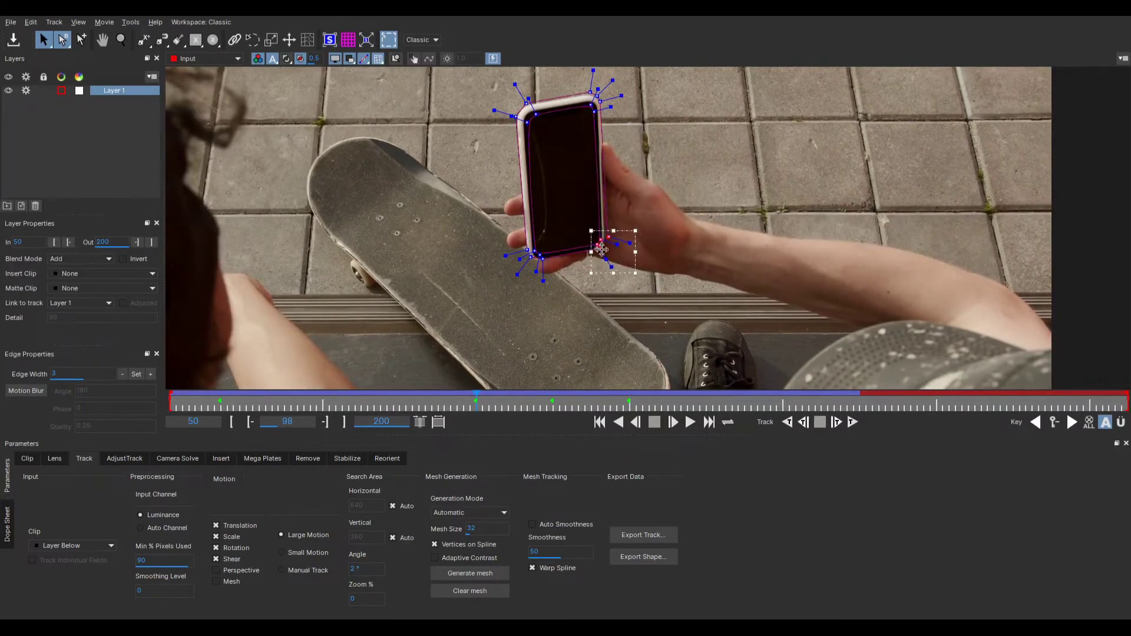
# Return to frame 58, set the search area angle to 3° and track Layer 1 forward with the grid displayed
pyautogui.hotkey('shift', 'Left')
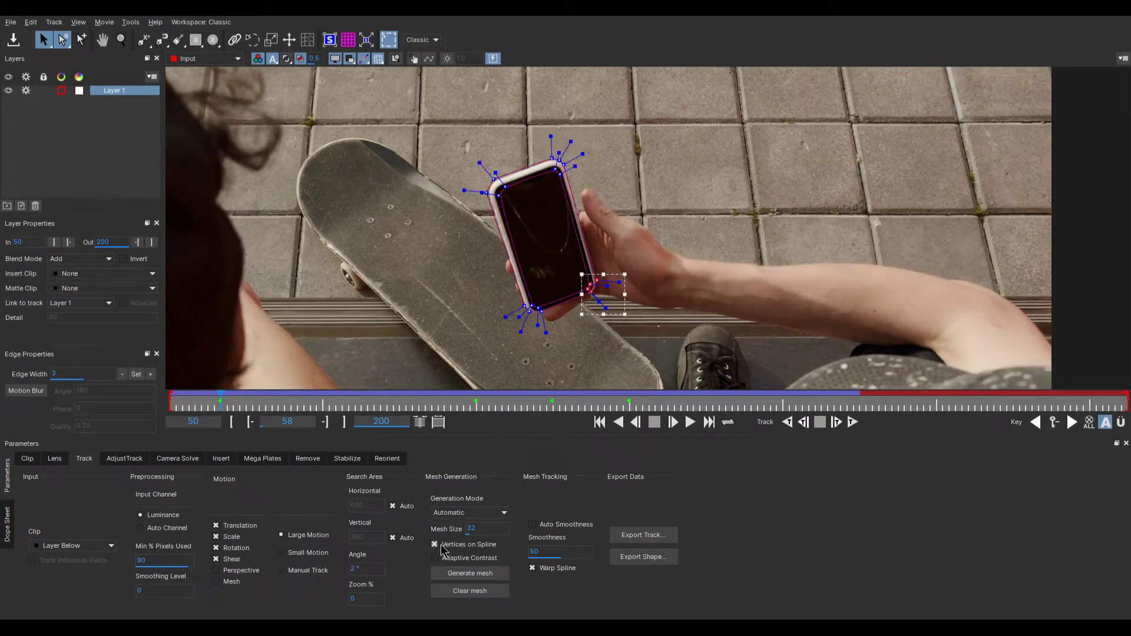
pyautogui.click(852, 422)
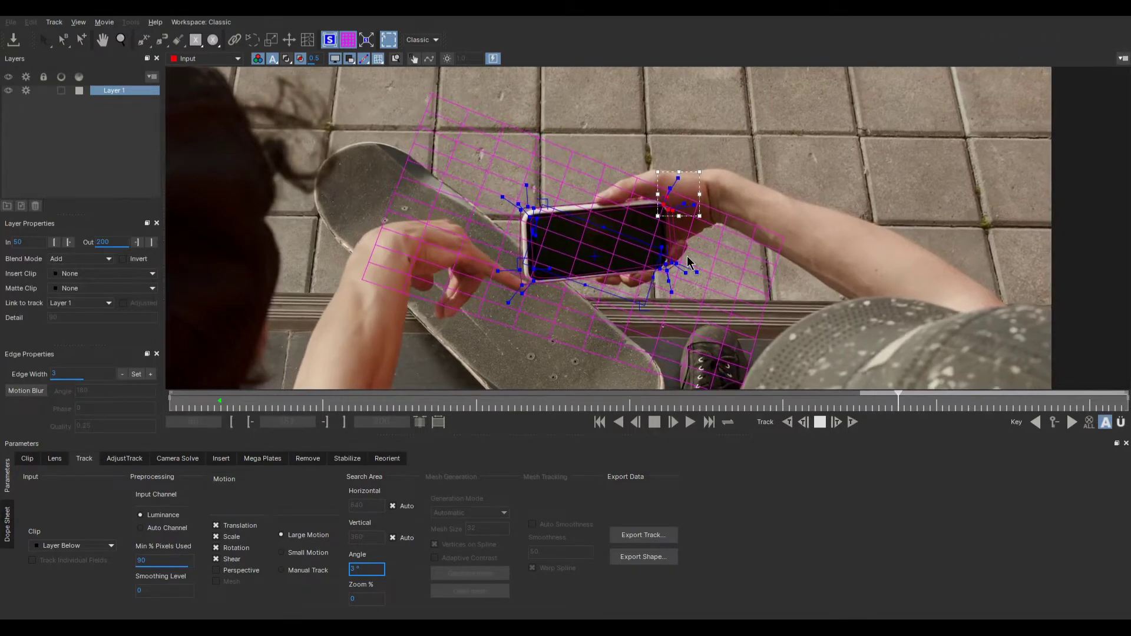
pyautogui.press('space')
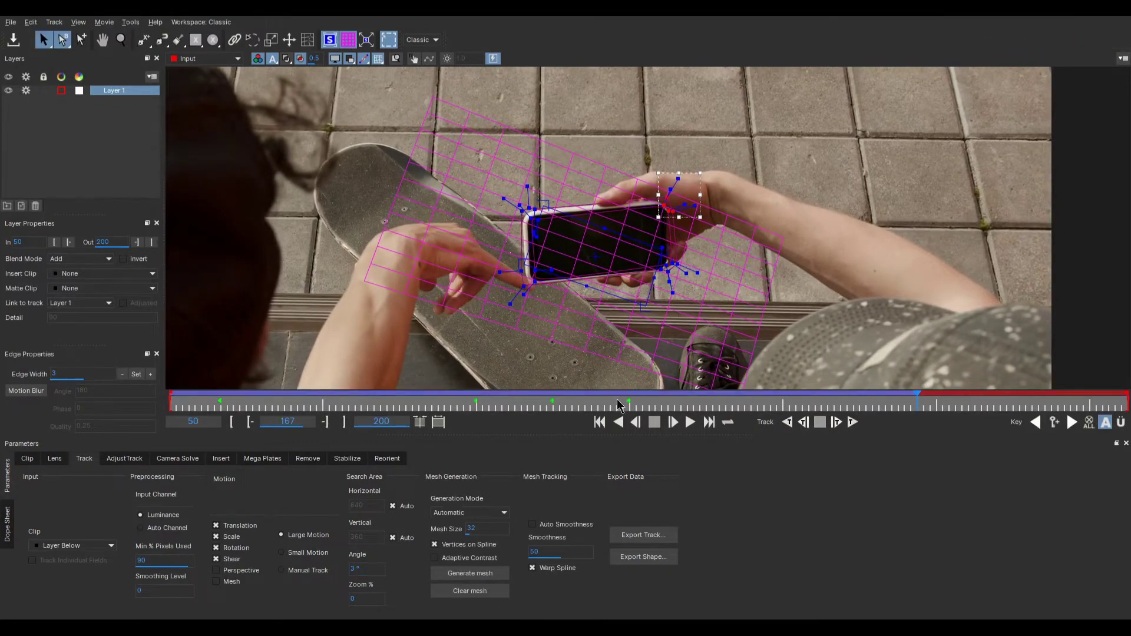
# Go back to frame 98, set the search area angle to 6° and retrack Layer 1 forward from there
pyautogui.click(475, 405)
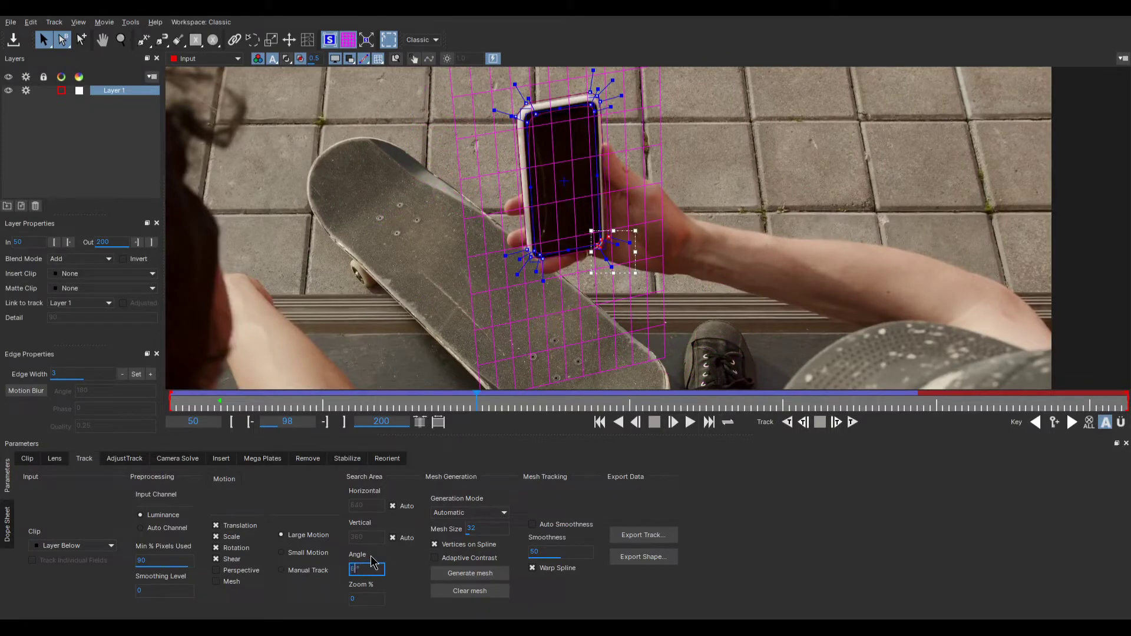
pyautogui.click(852, 422)
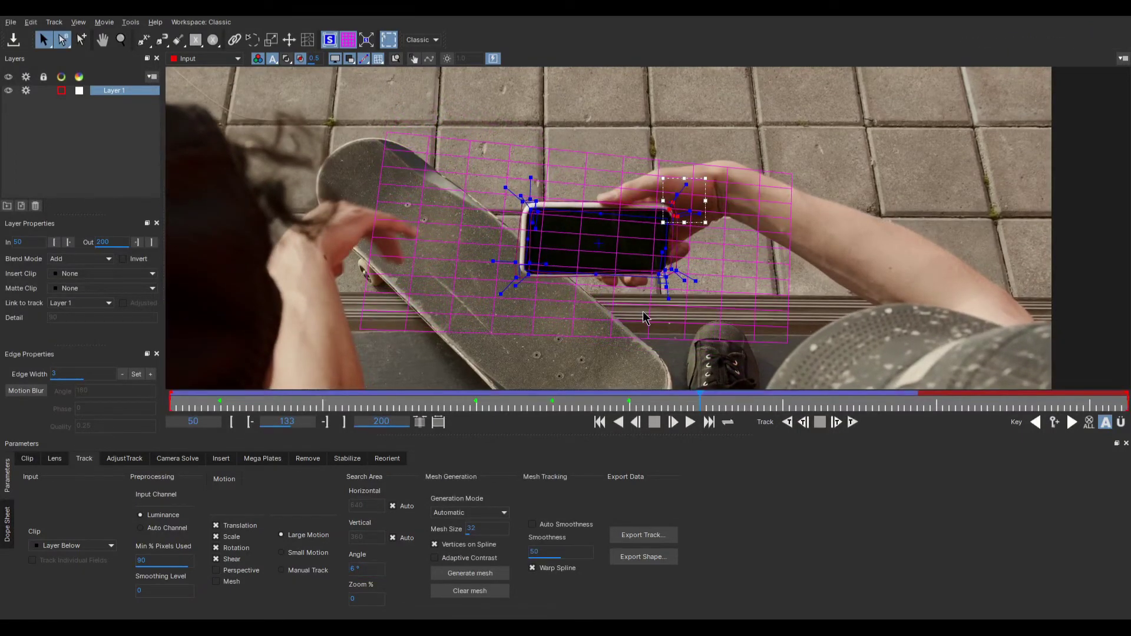
pyautogui.hotkey('shift', 'Left')
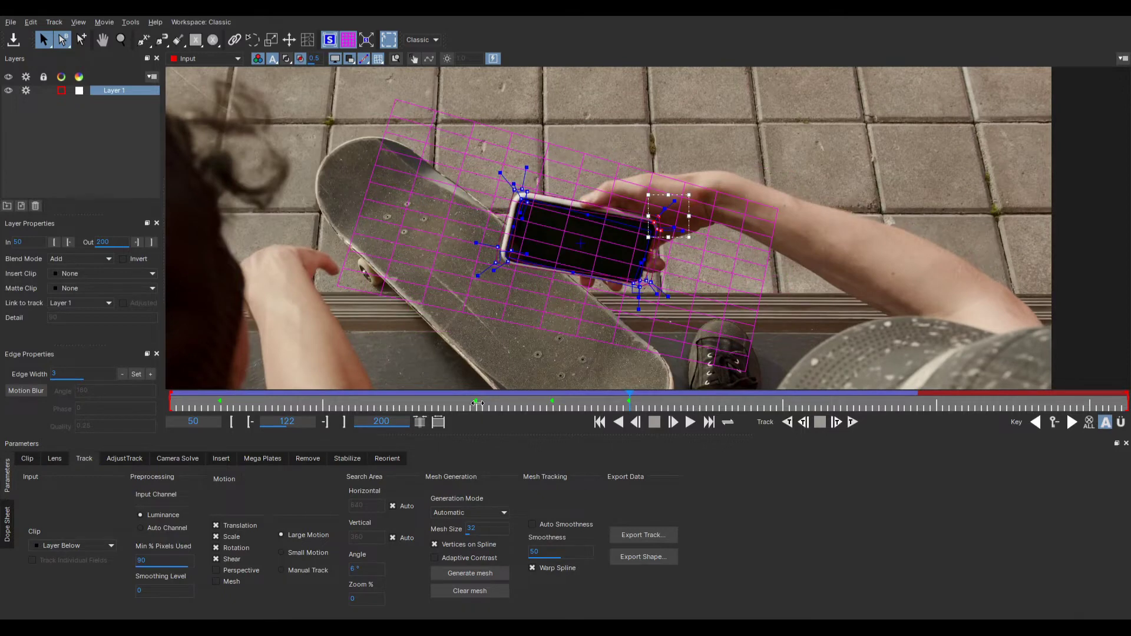
# At frame 98, set the search area angle to 9°, track Layer 1 forward to the clip's end and scrub back to check it
pyautogui.click(482, 403)
pyautogui.moveTo(494, 404); pyautogui.dragTo(489, 405)
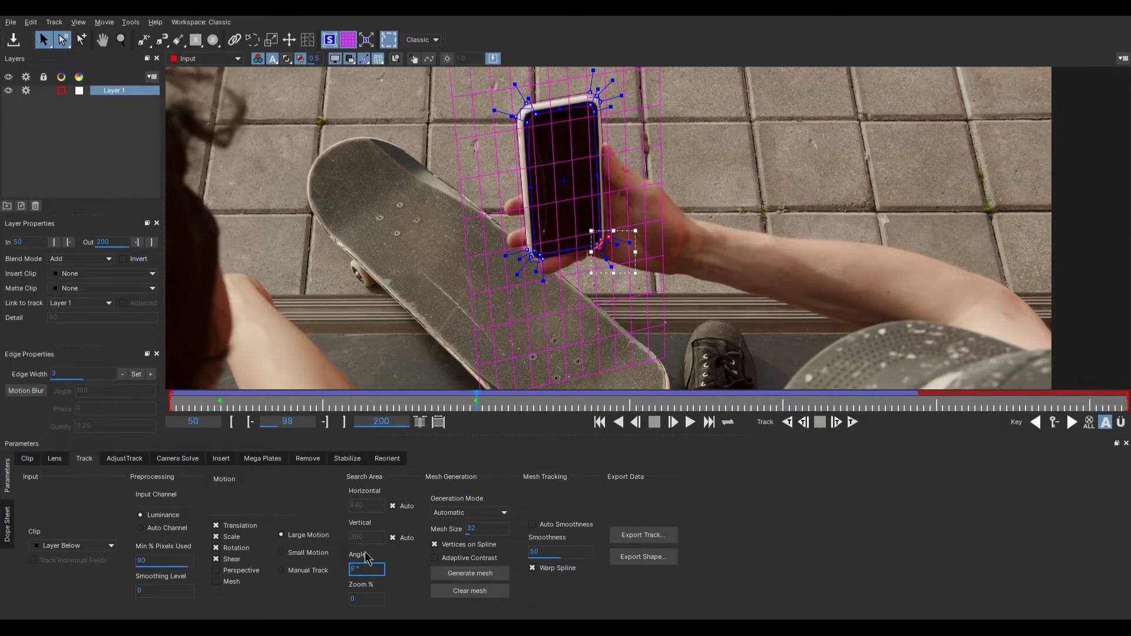
pyautogui.click(849, 422)
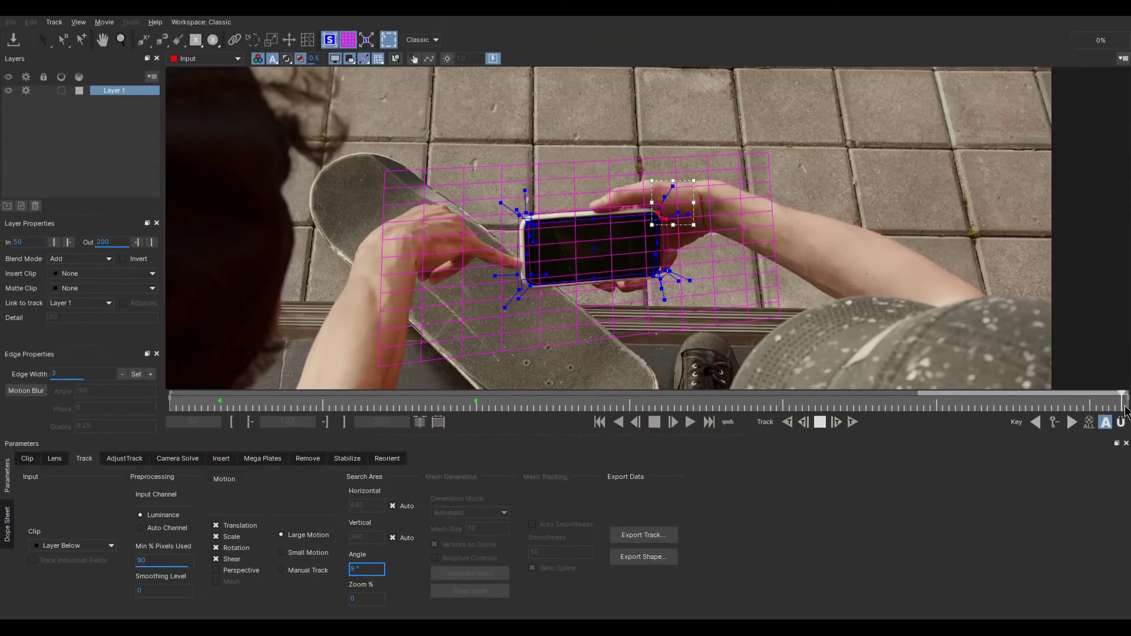
pyautogui.moveTo(1124, 401); pyautogui.dragTo(328, 408)
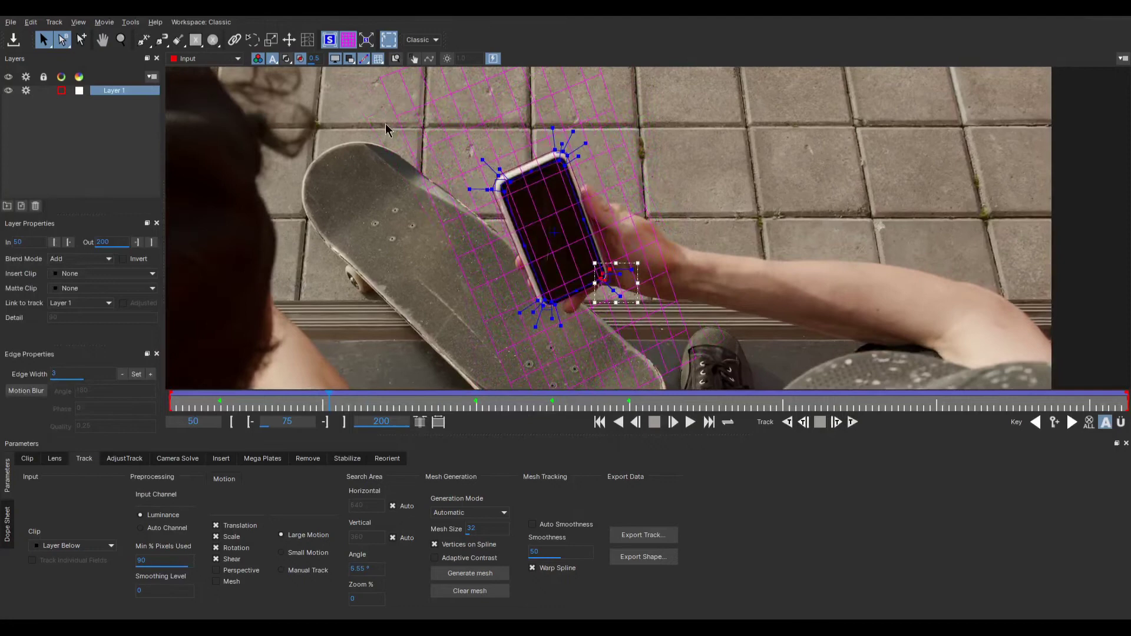
# Hide the grid and spline outlines, and display only Layer 1's planar surface over the phone at frame 59
pyautogui.click(350, 41)
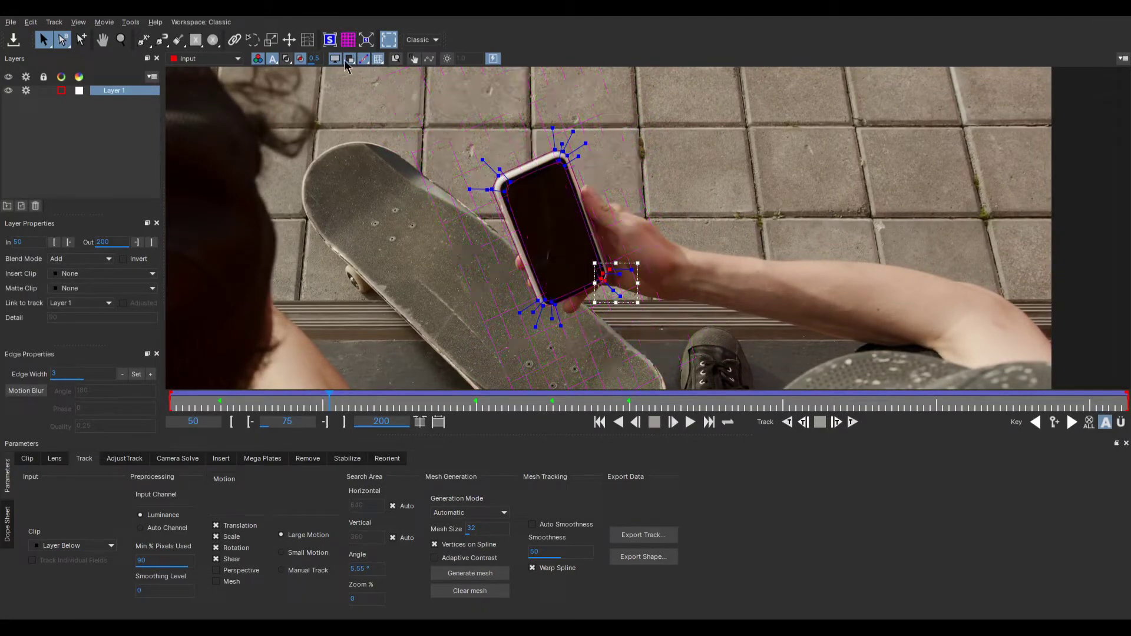
pyautogui.click(347, 64)
pyautogui.moveTo(328, 401); pyautogui.dragTo(227, 393)
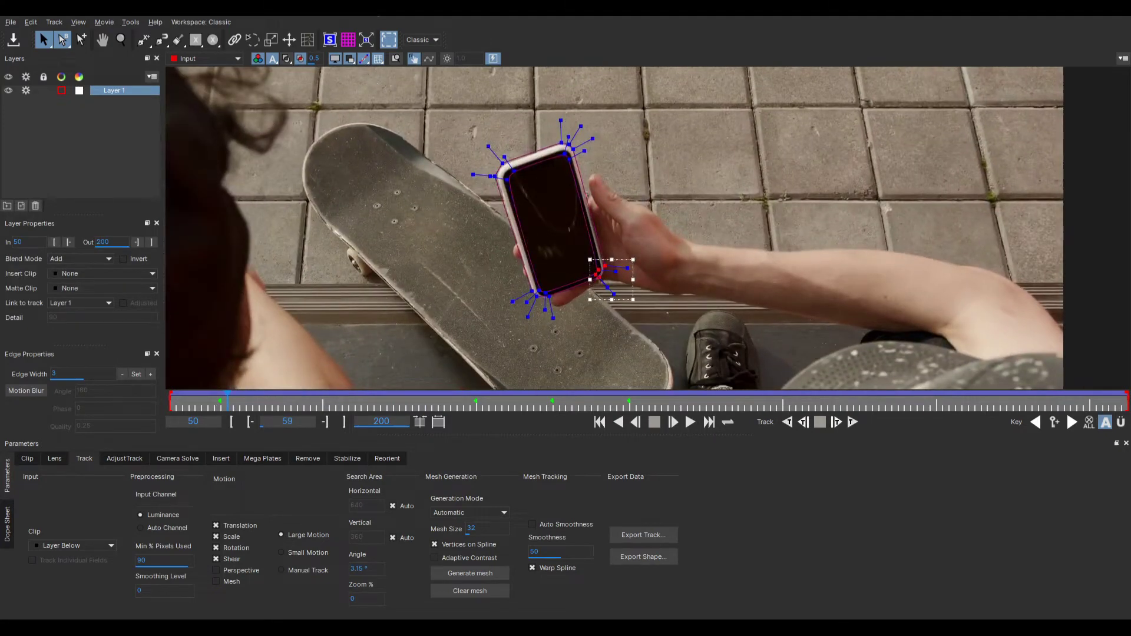
pyautogui.click(350, 59)
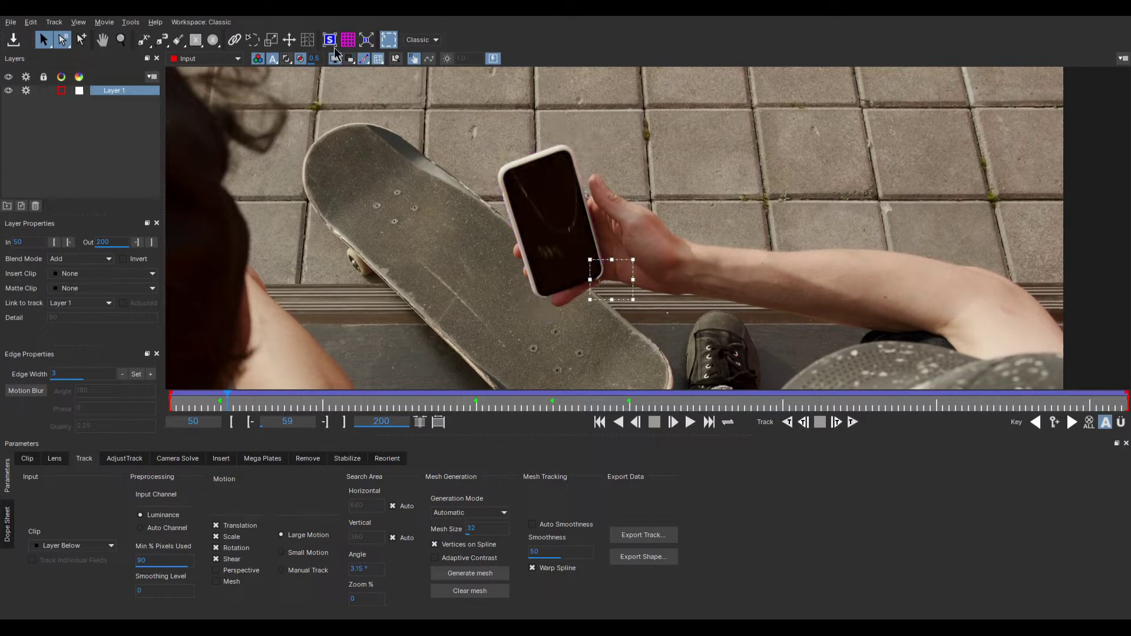
pyautogui.click(331, 43)
pyautogui.scroll(3, 575, 235)
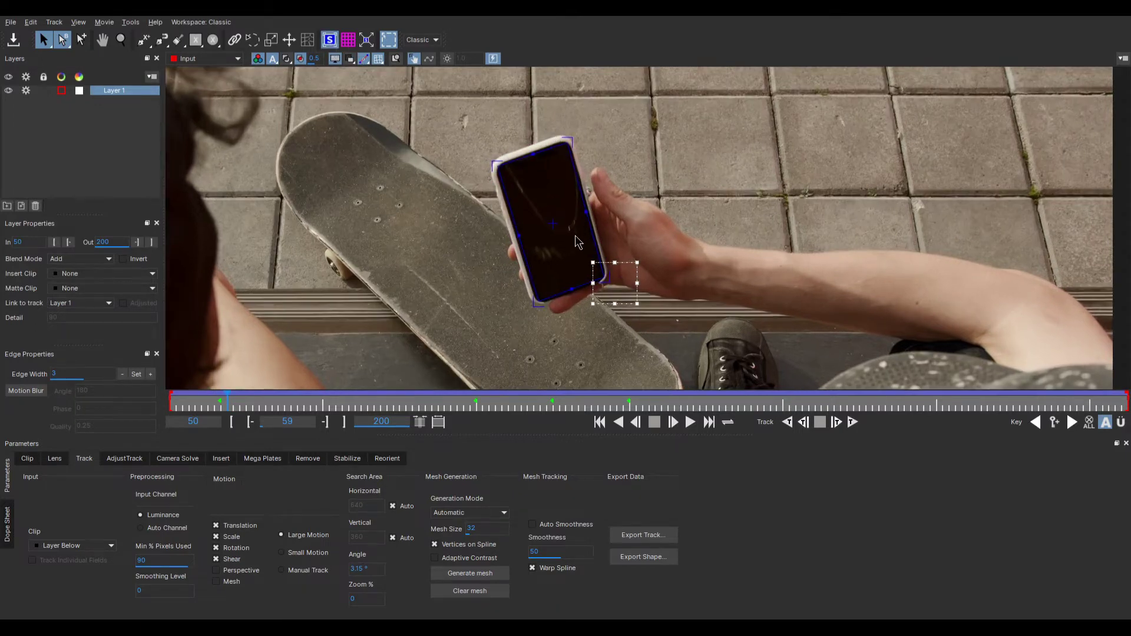
# Reselect Layer 1 and scrub from frame 59 to the clip's end to check the planar surface against the phone screen
pyautogui.click(646, 176)
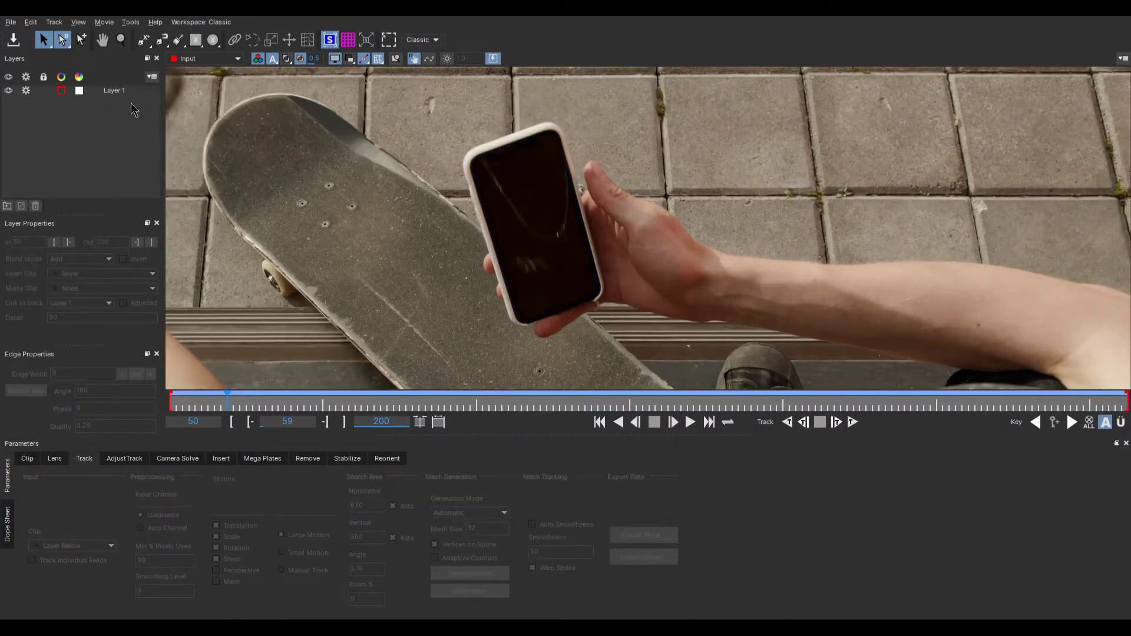
pyautogui.click(103, 91)
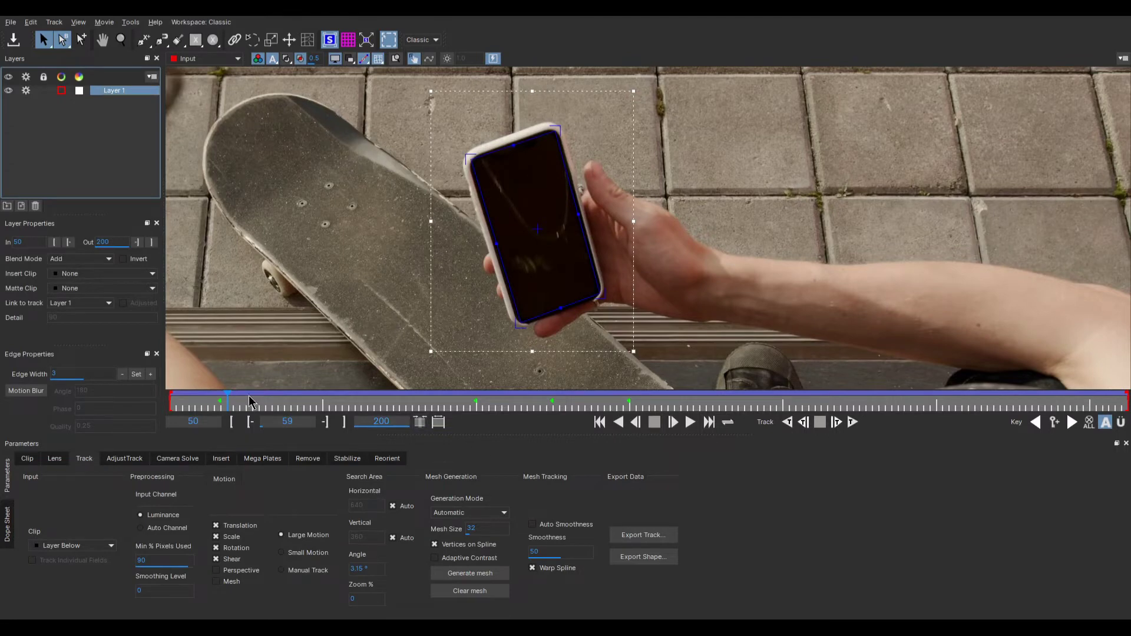
pyautogui.moveTo(227, 399); pyautogui.dragTo(1121, 303)
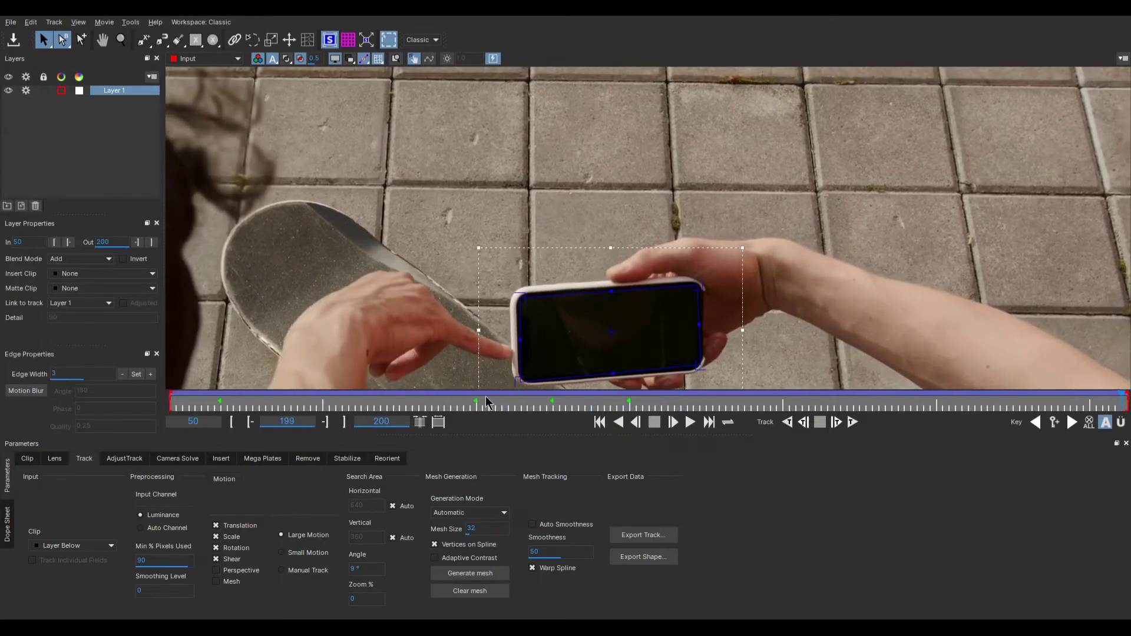
# Open the AdjustTrack module, go to frame 103 and set Layer 1's insert clip to Insert Layer
pyautogui.click(133, 463)
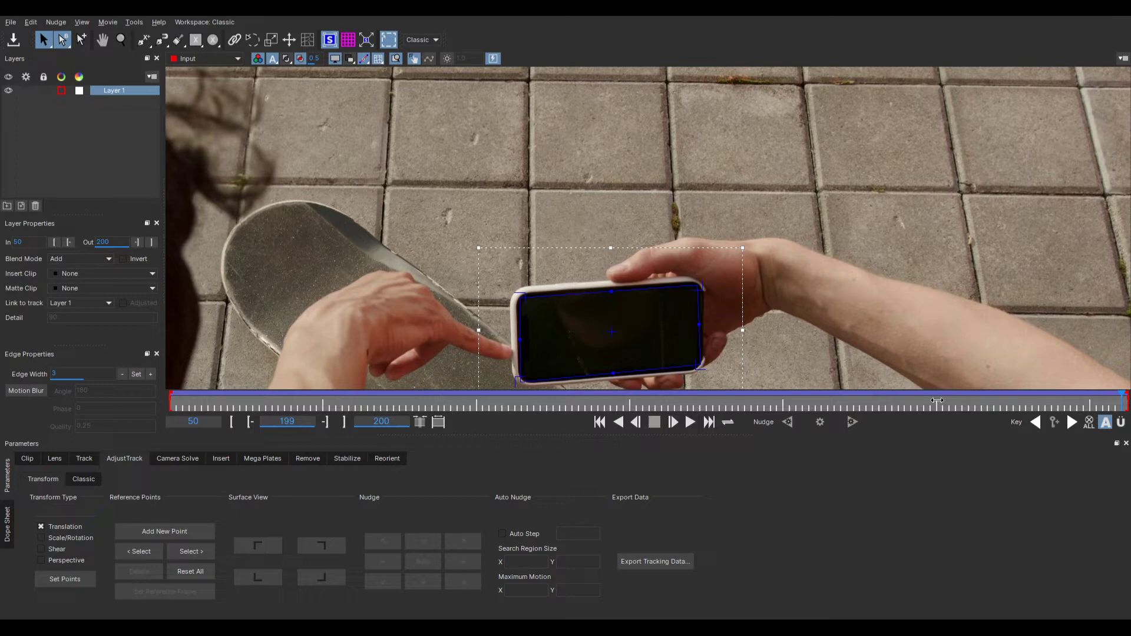
pyautogui.moveTo(937, 401); pyautogui.dragTo(507, 412)
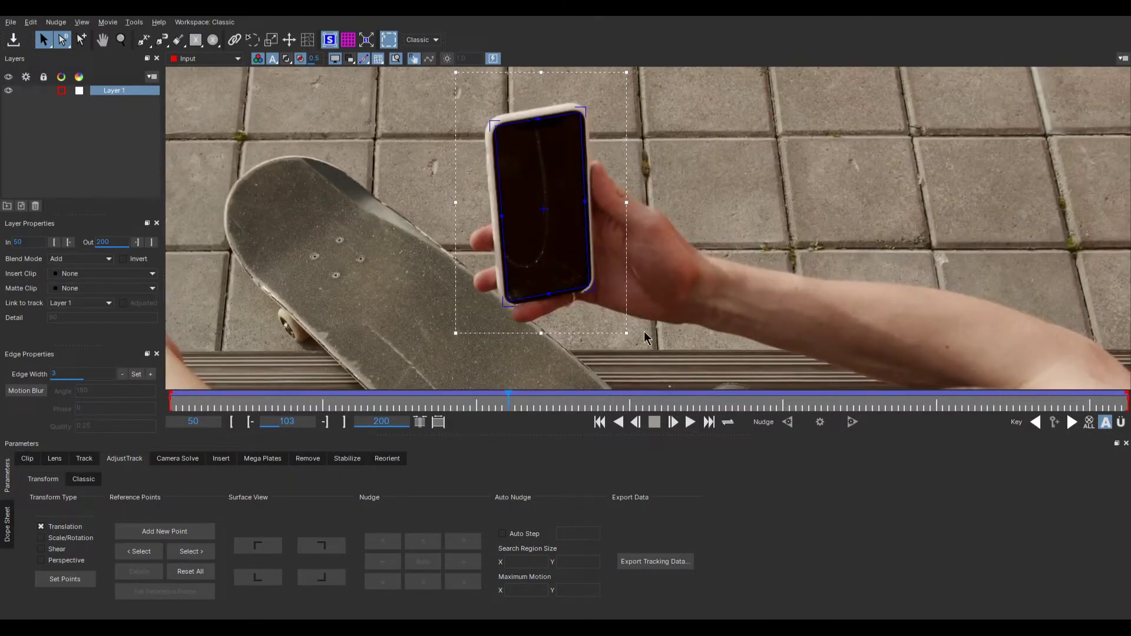
pyautogui.click(72, 301)
pyautogui.click(76, 274)
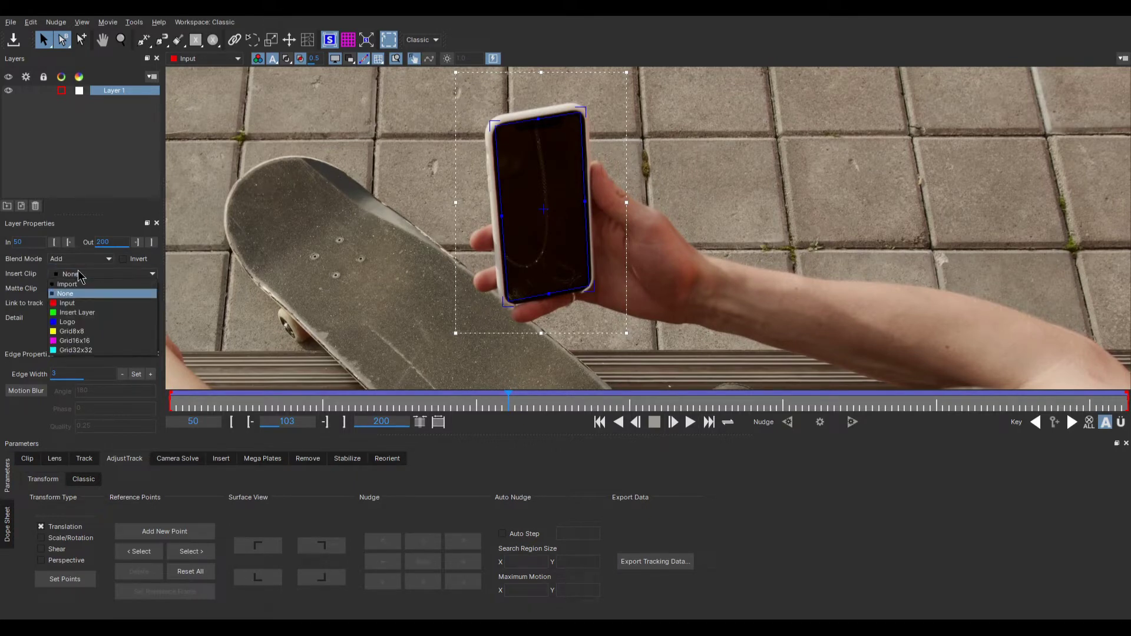
pyautogui.click(229, 287)
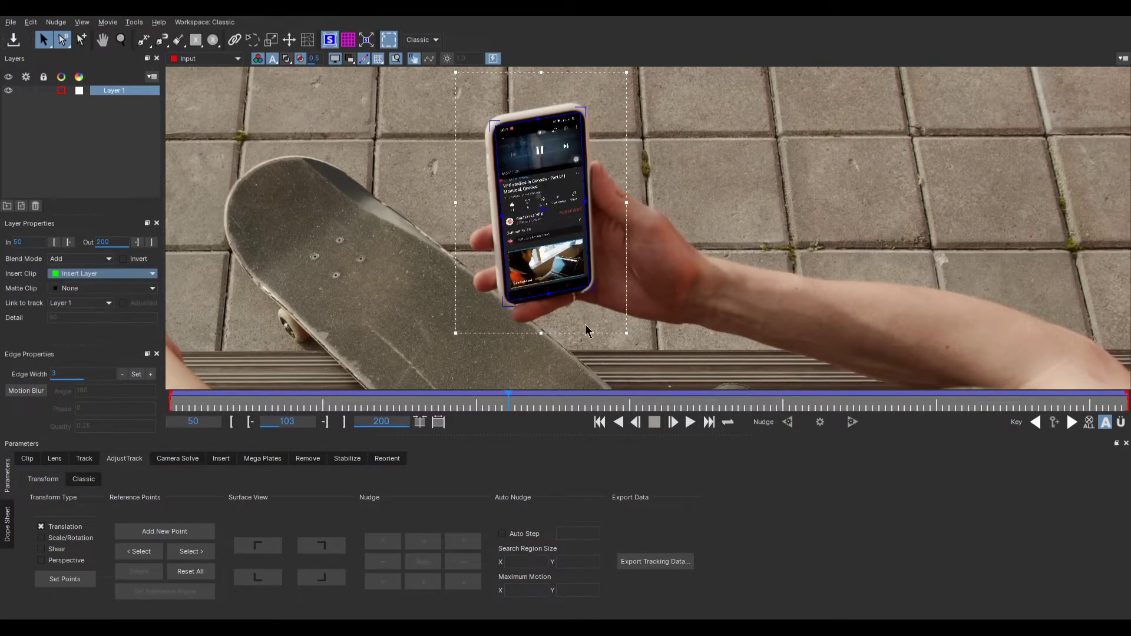
# Play the clip from frame 78 to preview the inserted screen, hiding the surface overlay during playback, and stop it
pyautogui.moveTo(508, 401); pyautogui.dragTo(349, 417)
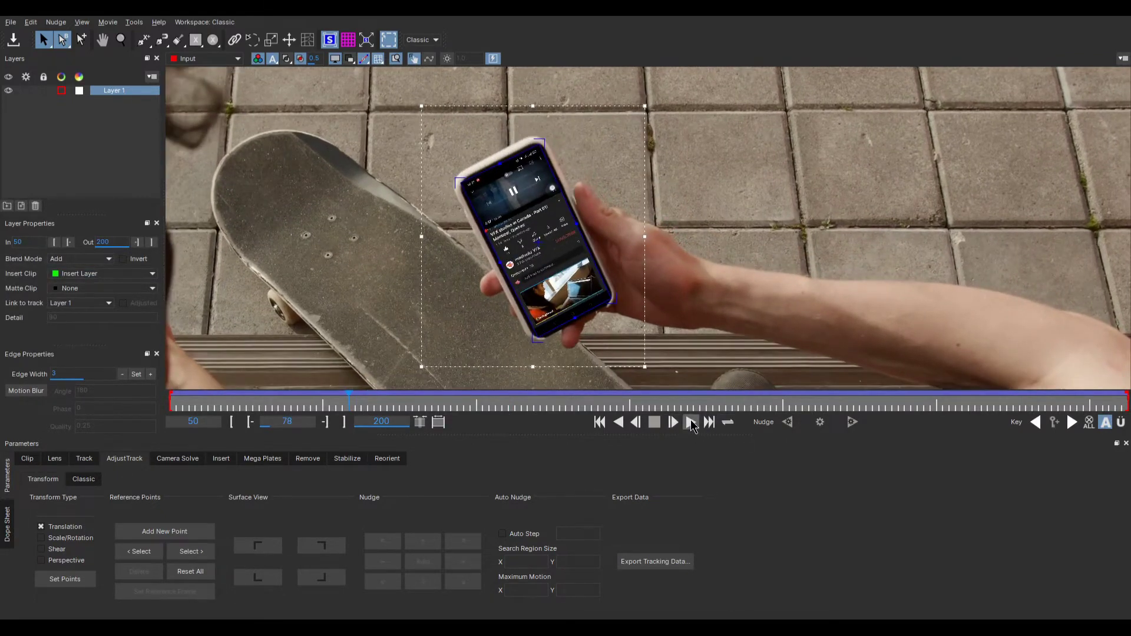
pyautogui.click(691, 422)
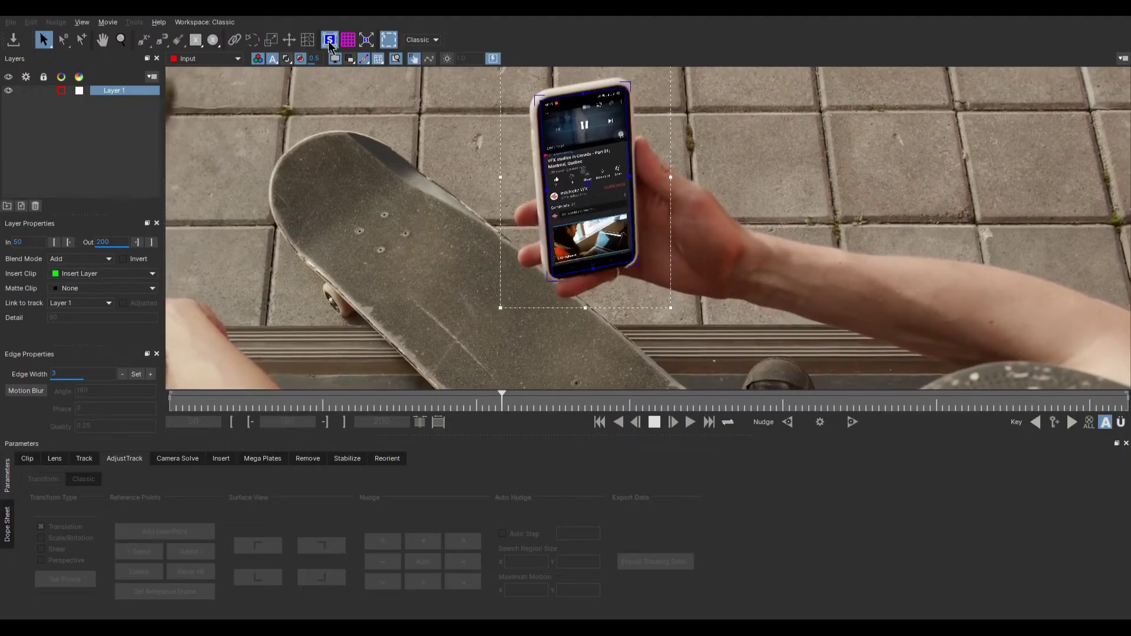
pyautogui.moveTo(819, 71); pyautogui.dragTo(623, 161)
pyautogui.click(415, 58)
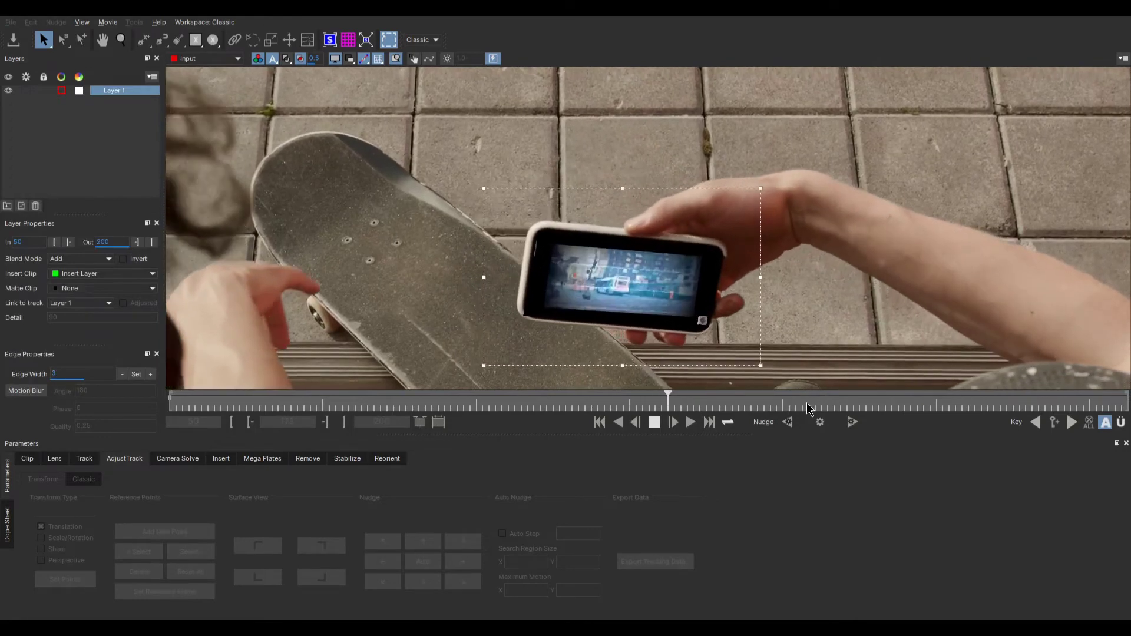
pyautogui.click(653, 421)
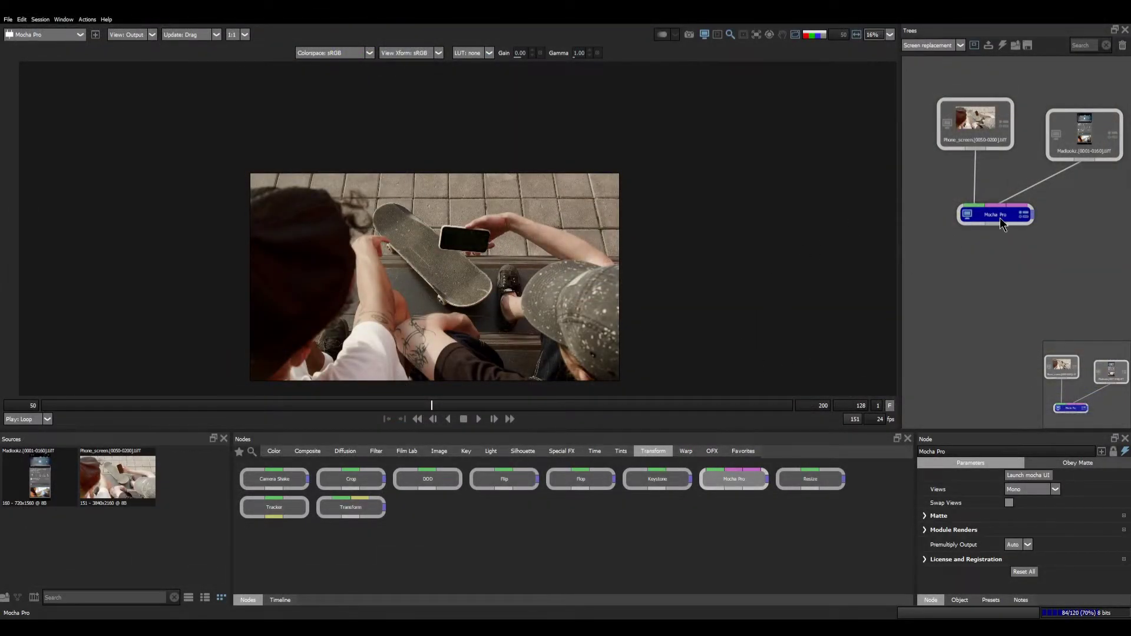
# Rearrange the tree with the Madlookz node above the Mocha Pro node and the Phone_screen node beside it
pyautogui.moveTo(999, 217)
pyautogui.mouseDown()
pyautogui.moveTo(1013, 223)
pyautogui.moveTo(987, 224)
pyautogui.moveTo(998, 222)
pyautogui.mouseUp()
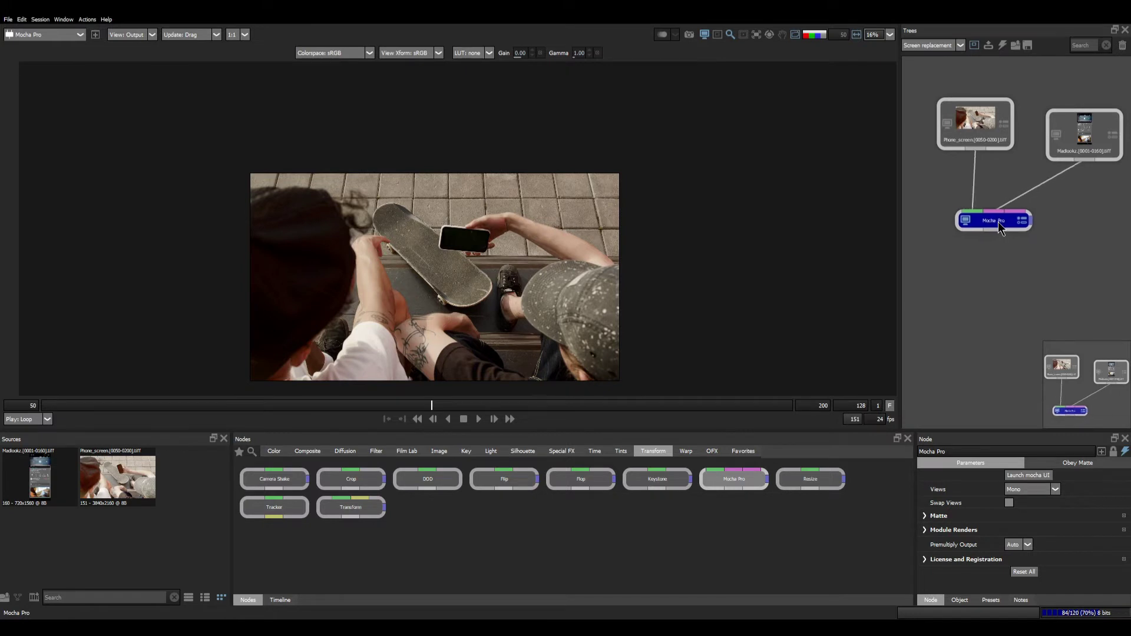
pyautogui.moveTo(1074, 129); pyautogui.dragTo(1093, 111)
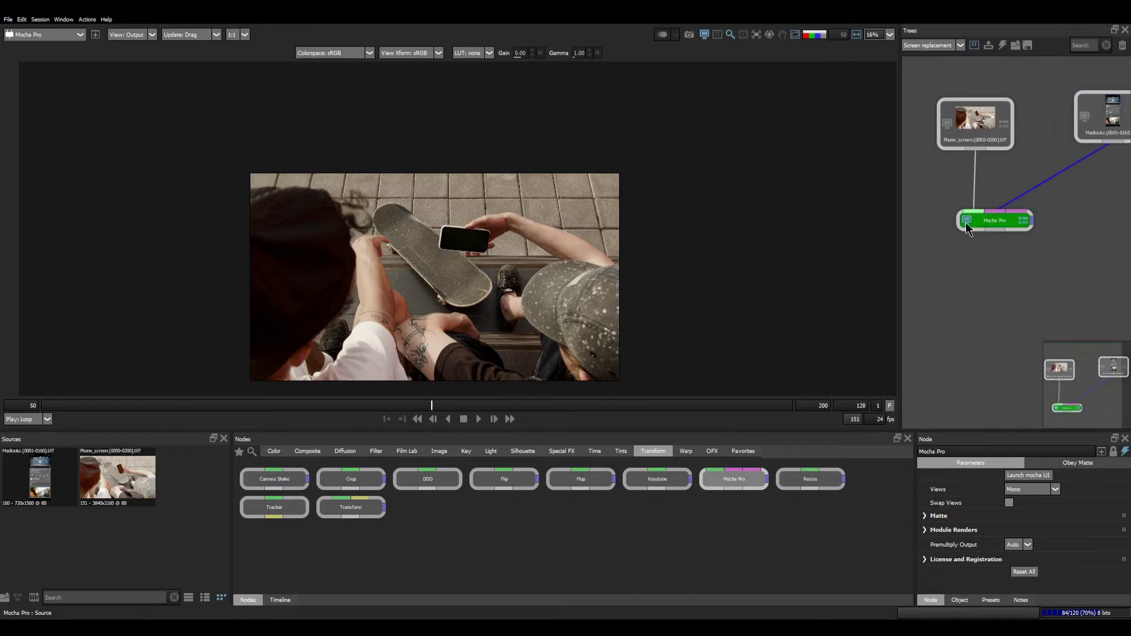
pyautogui.moveTo(989, 219); pyautogui.dragTo(1029, 209)
pyautogui.scroll(-3, 1053, 220)
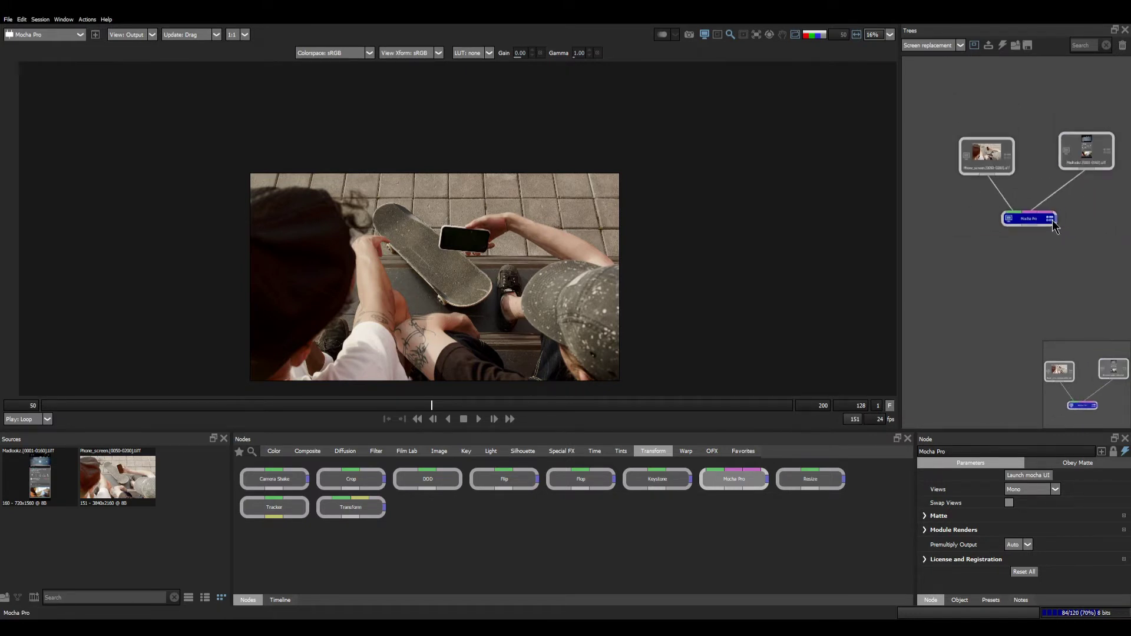
pyautogui.moveTo(995, 163); pyautogui.dragTo(942, 175)
pyautogui.moveTo(1087, 149); pyautogui.dragTo(1026, 149)
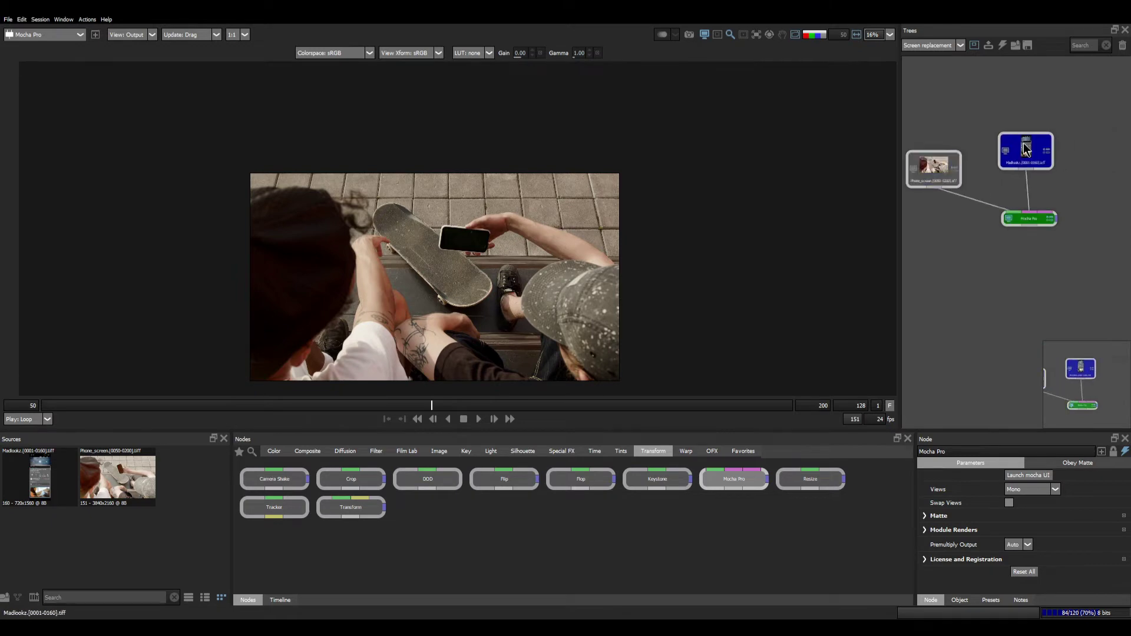
pyautogui.moveTo(929, 183); pyautogui.dragTo(919, 206)
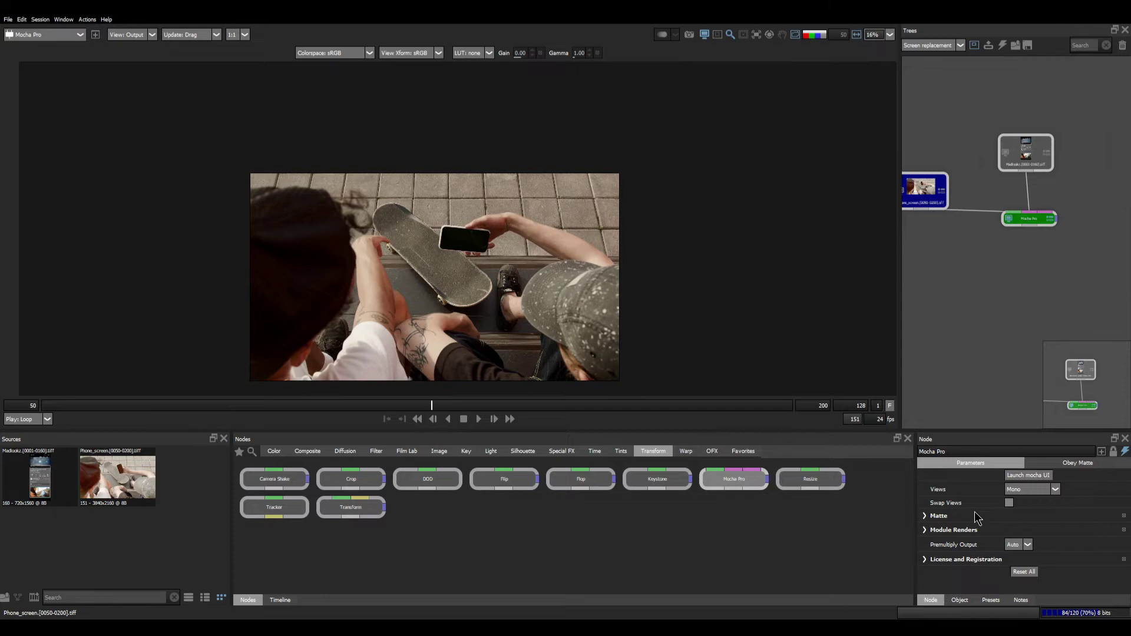
# In the Mocha Pro node's module renders, enable Render and set the module to Insert: Cutout
pyautogui.click(925, 516)
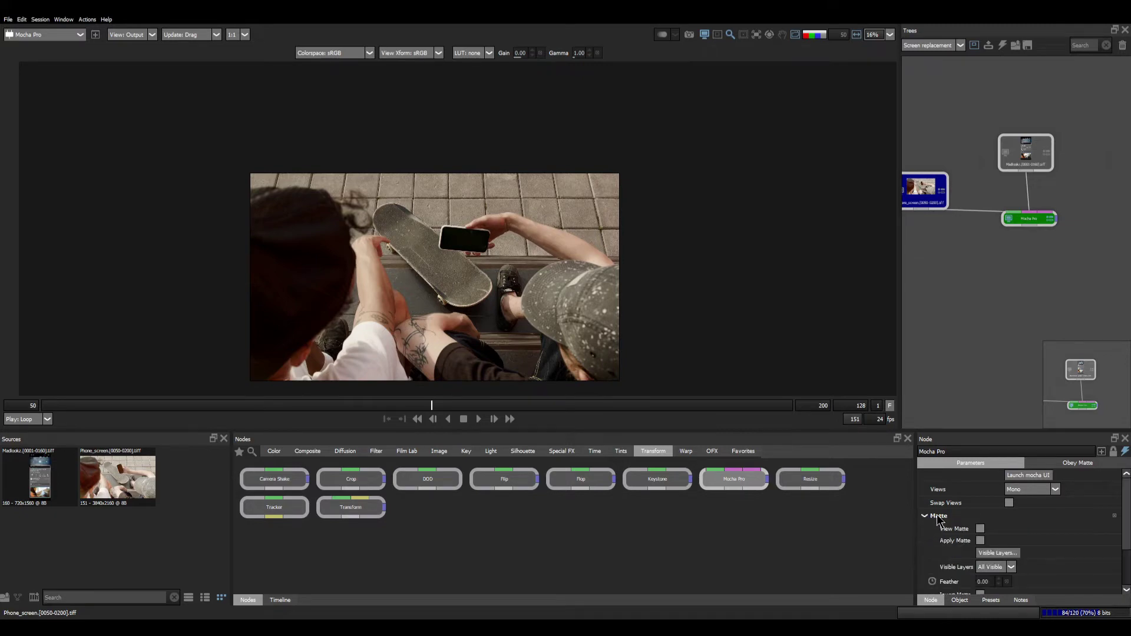
pyautogui.click(924, 516)
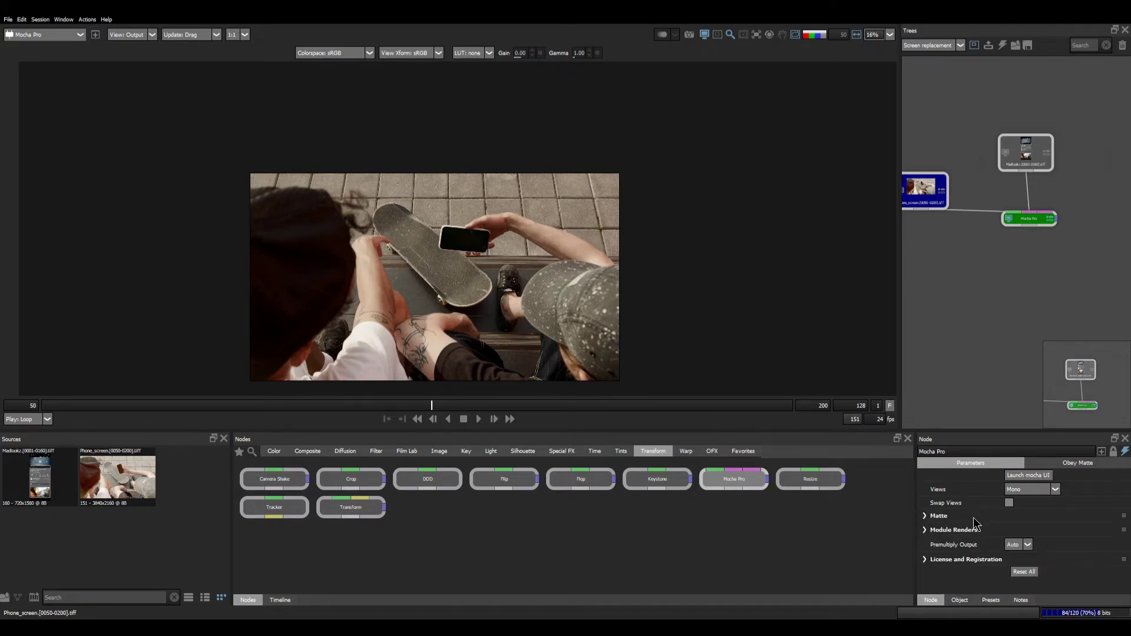
pyautogui.click(925, 530)
pyautogui.scroll(-1, 1054, 536)
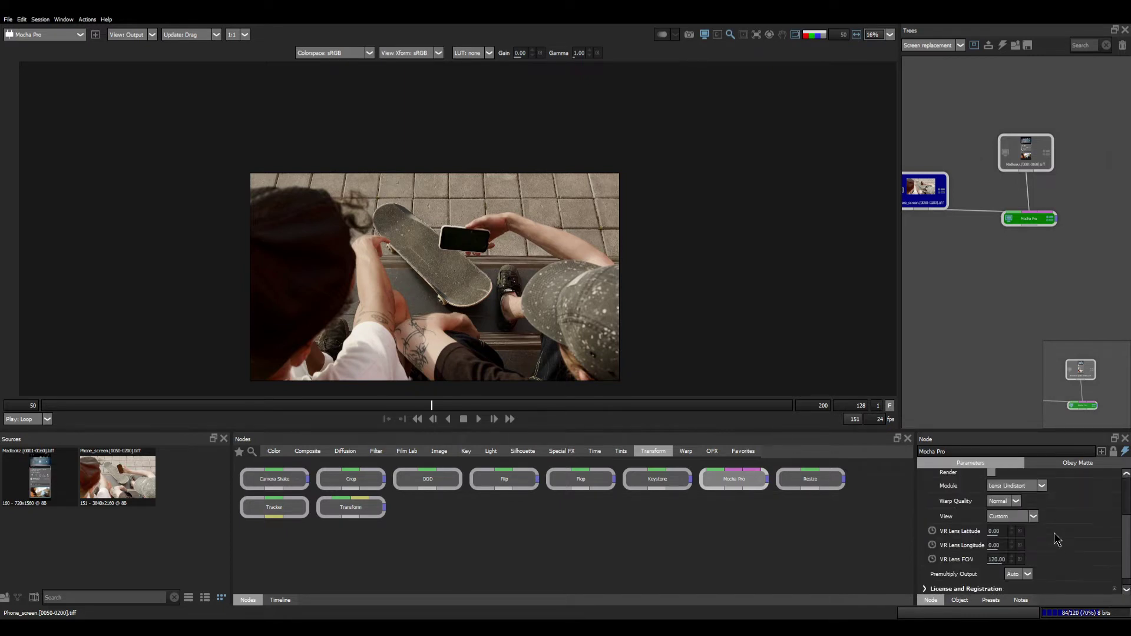
pyautogui.scroll(-1, 1022, 518)
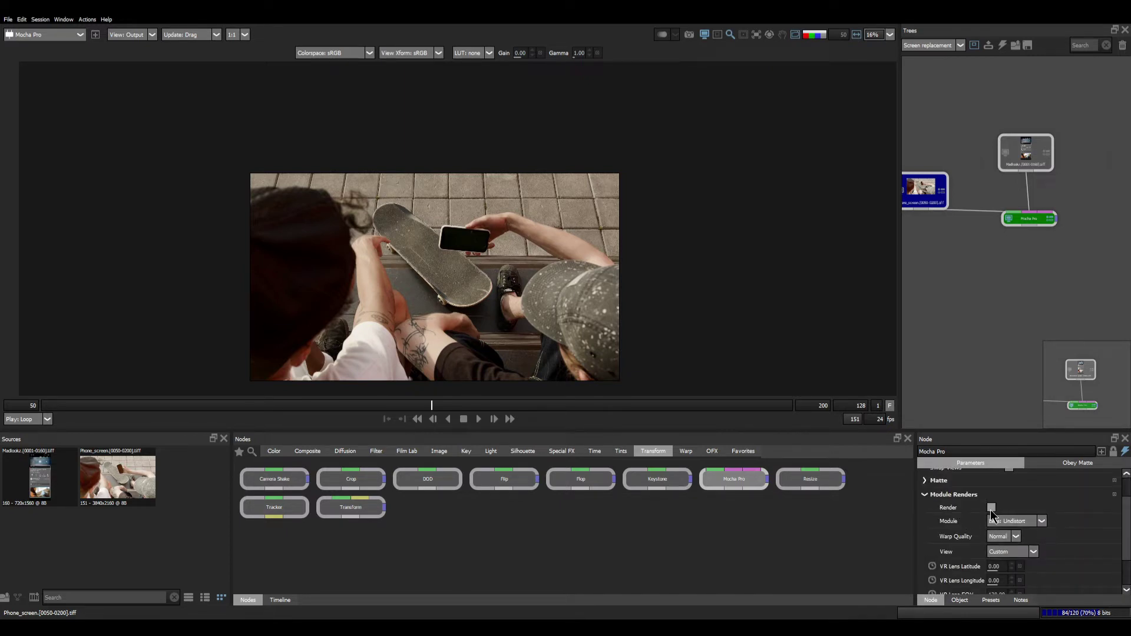
pyautogui.click(1031, 523)
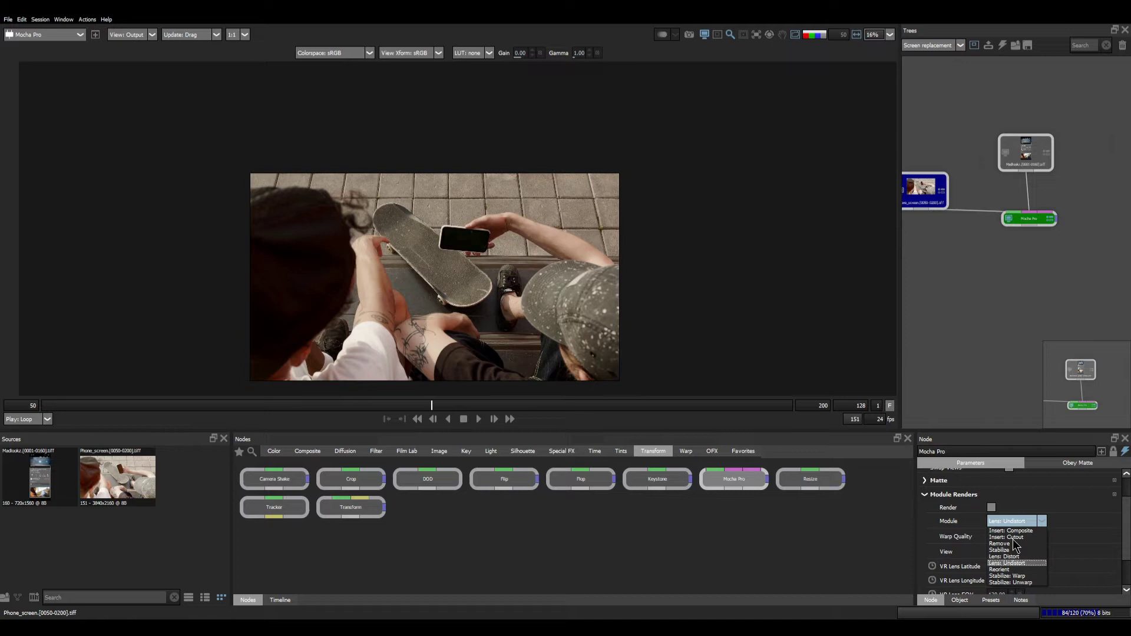
pyautogui.click(1021, 537)
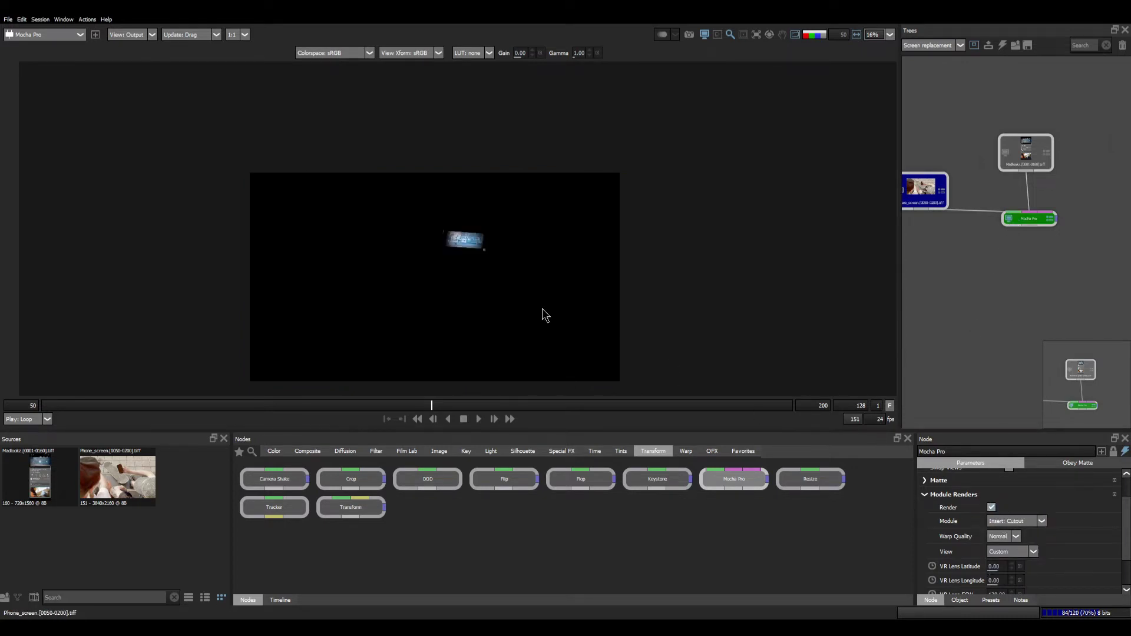
# Scrub the rendered cutout to frame 83 for a close inspection, and disable the module render with Insert: Cutout kept
pyautogui.moveTo(309, 405); pyautogui.dragTo(562, 401)
pyautogui.click(207, 420)
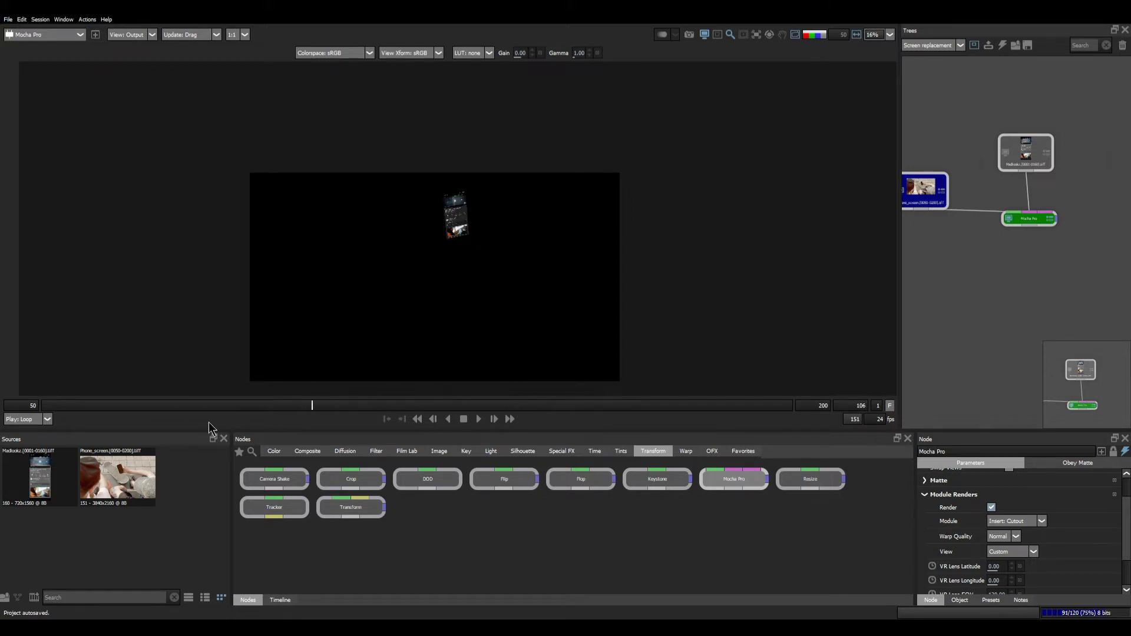
pyautogui.scroll(4, 497, 258)
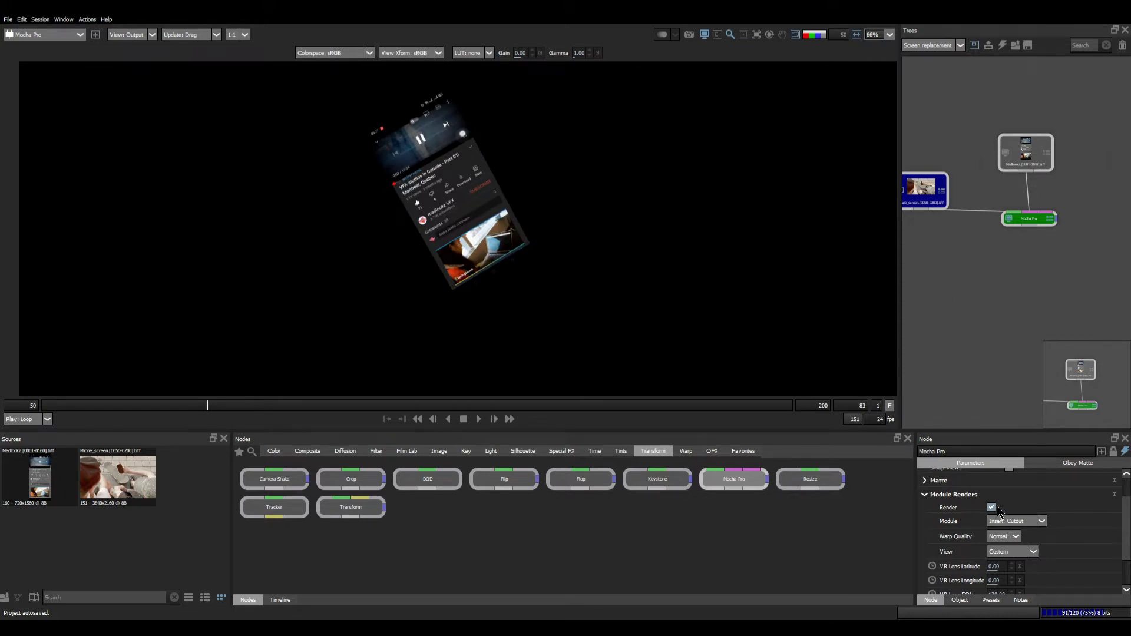
pyautogui.click(1010, 521)
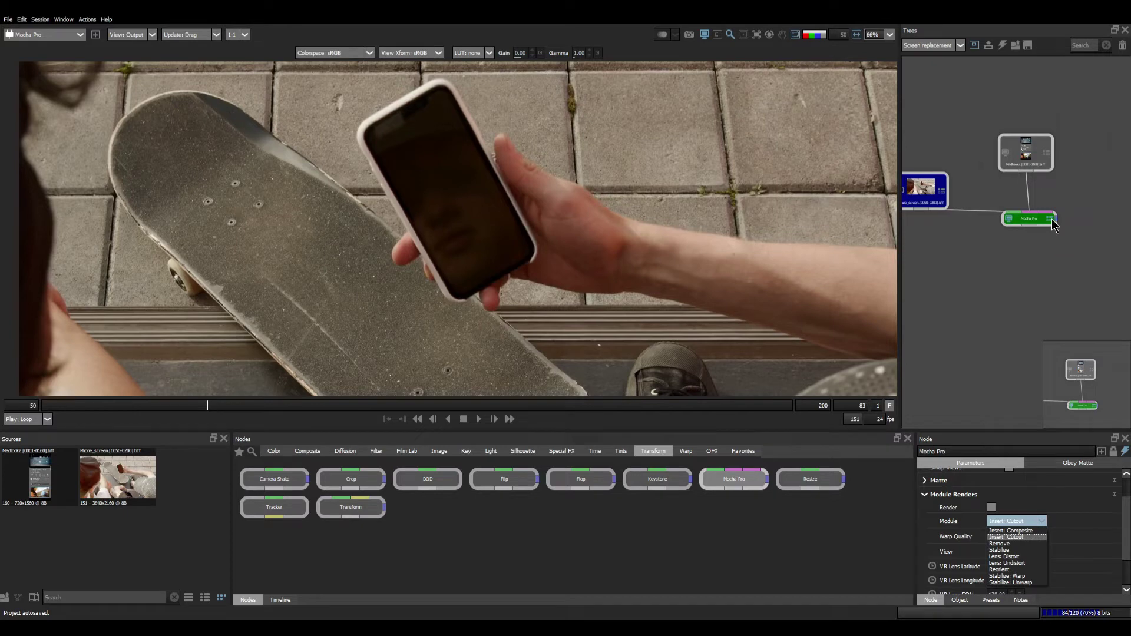
pyautogui.click(1092, 524)
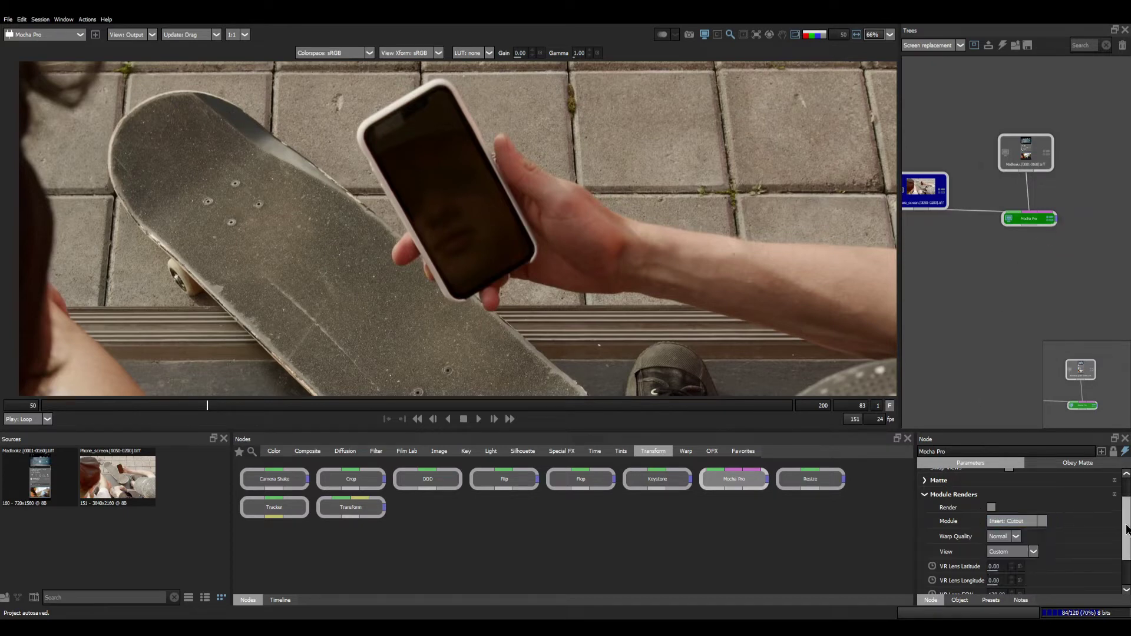
# Reopen the Mocha interface, copy Layer 1's tracking data to the clipboard as Silhouette corner pin (*.txt), and return to Silhouette
pyautogui.scroll(1, 1078, 507)
pyautogui.click(1021, 477)
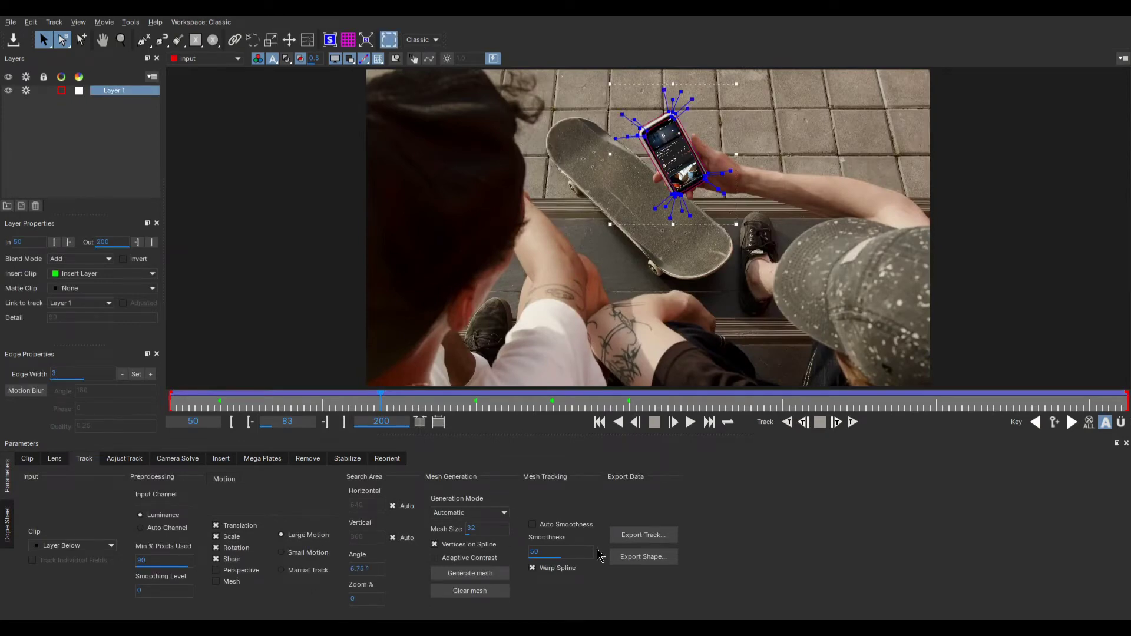
pyautogui.click(651, 535)
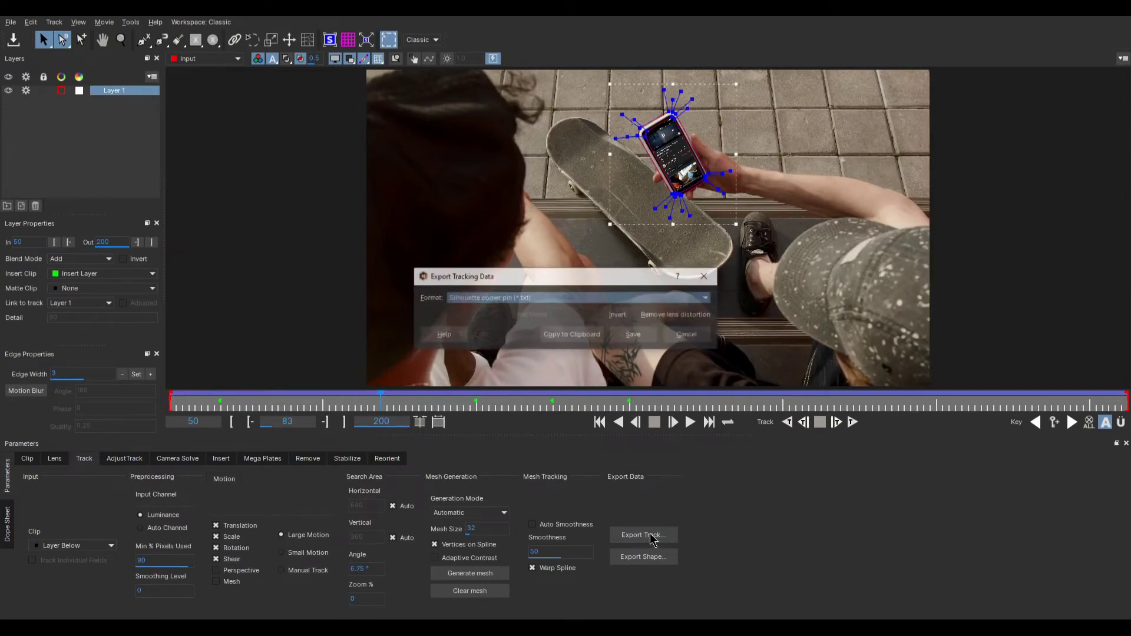
pyautogui.click(578, 337)
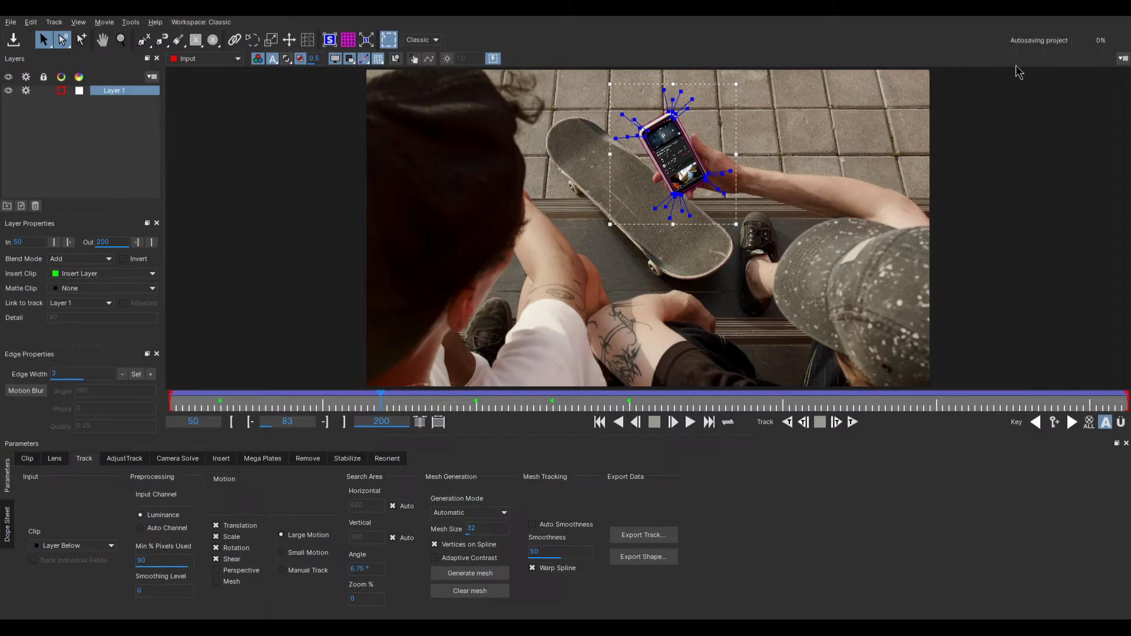
pyautogui.click(1112, 16)
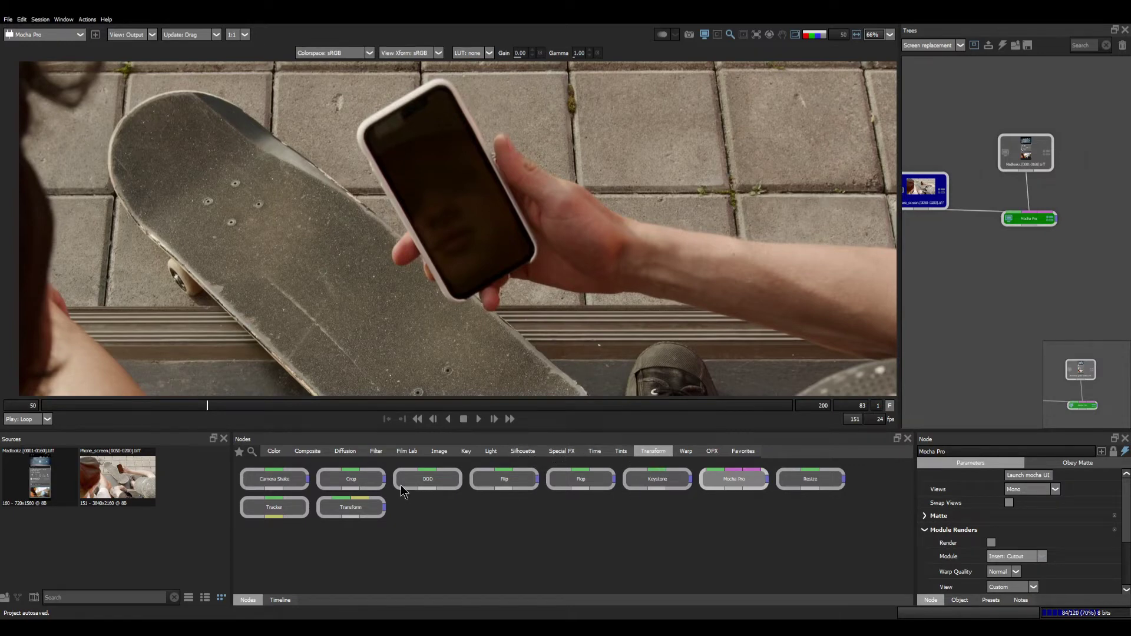
# Add a Tracker node to the tree below the Mocha Pro node
pyautogui.moveTo(280, 514); pyautogui.dragTo(983, 275)
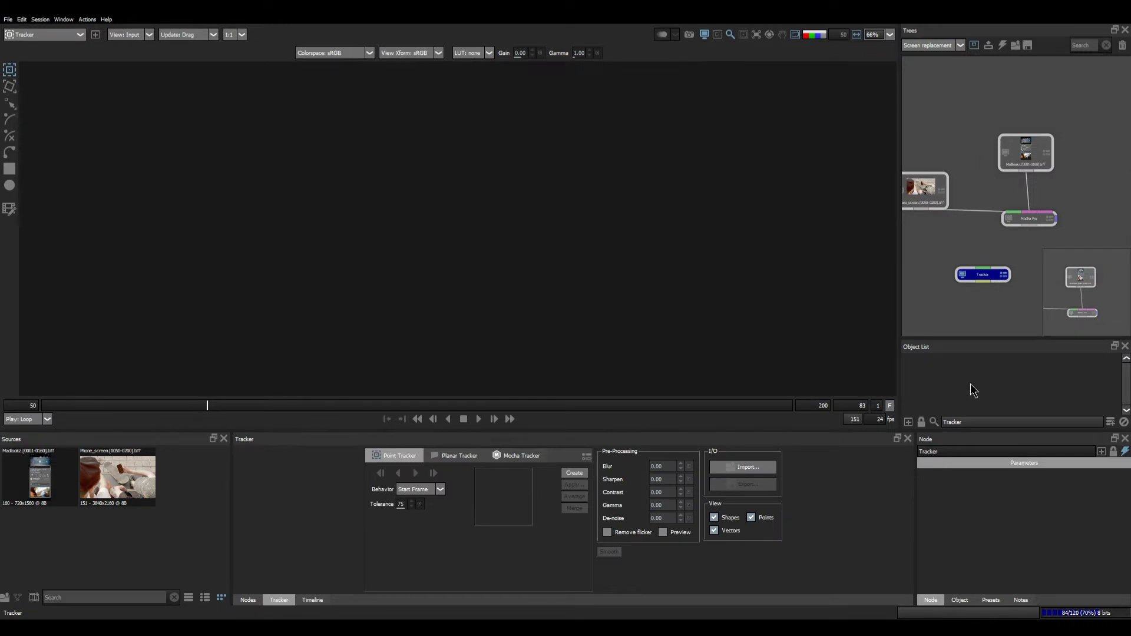
# Paste the copied corner-pin tracking data into the Tracker node and rename its new layer Screen_track
pyautogui.hotkey('ctrl', 'v')
pyautogui.click(575, 484)
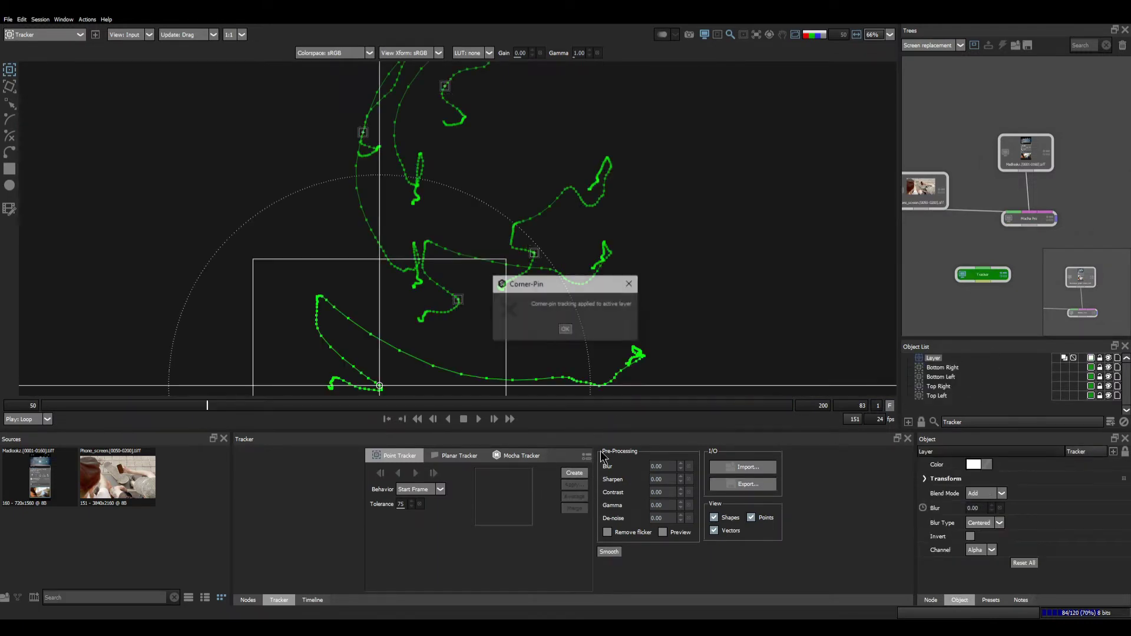
pyautogui.click(565, 332)
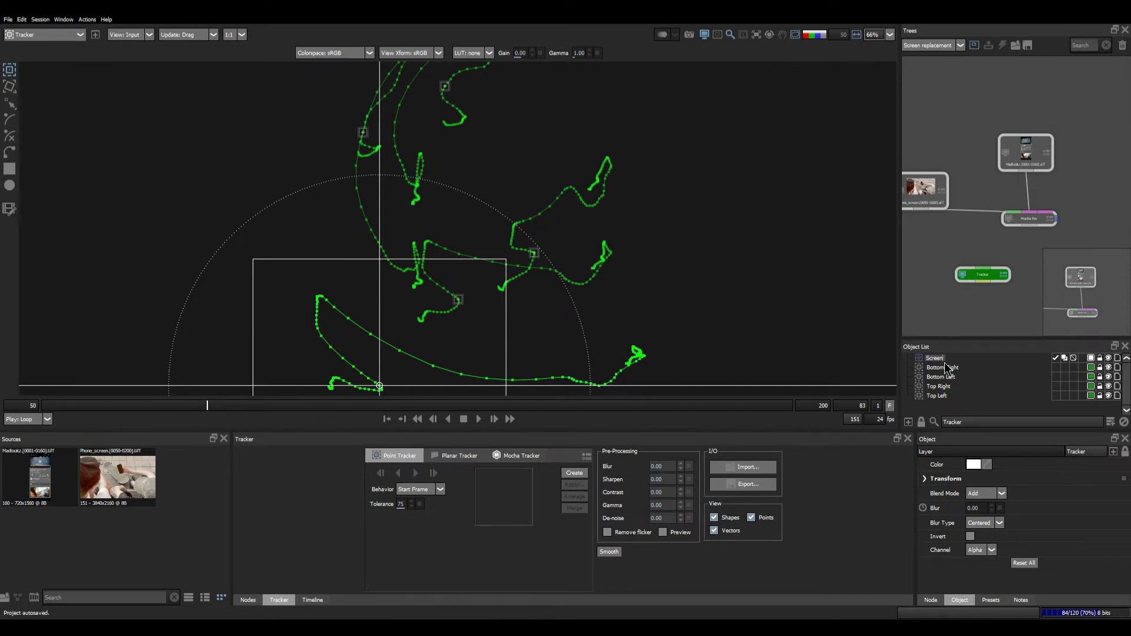
pyautogui.click(945, 362)
pyautogui.write('Screen_track')
pyautogui.press('Return')
# View the Madlookz source clip, line up the two source nodes and place the Tracker node below the phone footage
pyautogui.moveTo(978, 223); pyautogui.dragTo(1100, 201)
pyautogui.doubleClick(1055, 130)
pyautogui.moveTo(951, 167); pyautogui.dragTo(950, 146)
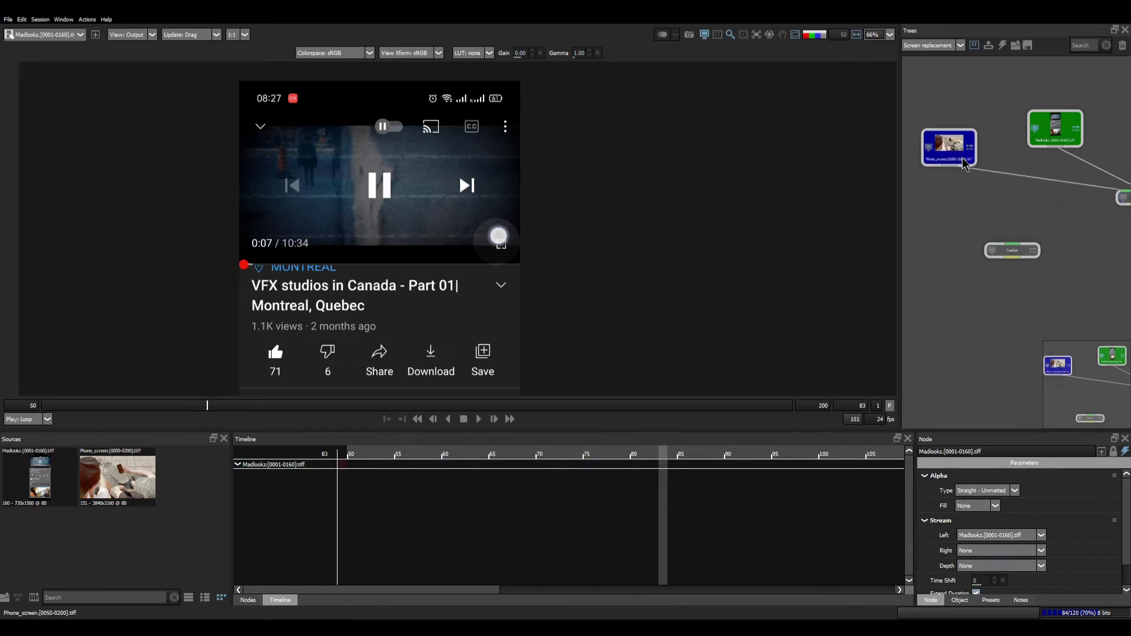
pyautogui.moveTo(1052, 136); pyautogui.dragTo(1036, 146)
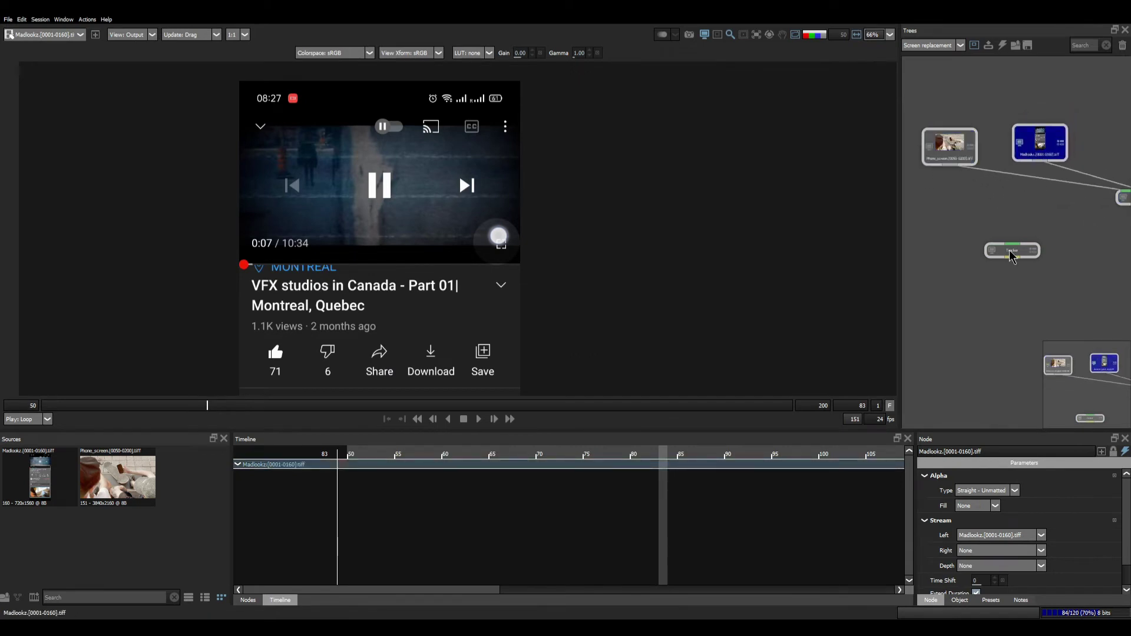
pyautogui.moveTo(1011, 257); pyautogui.dragTo(947, 282)
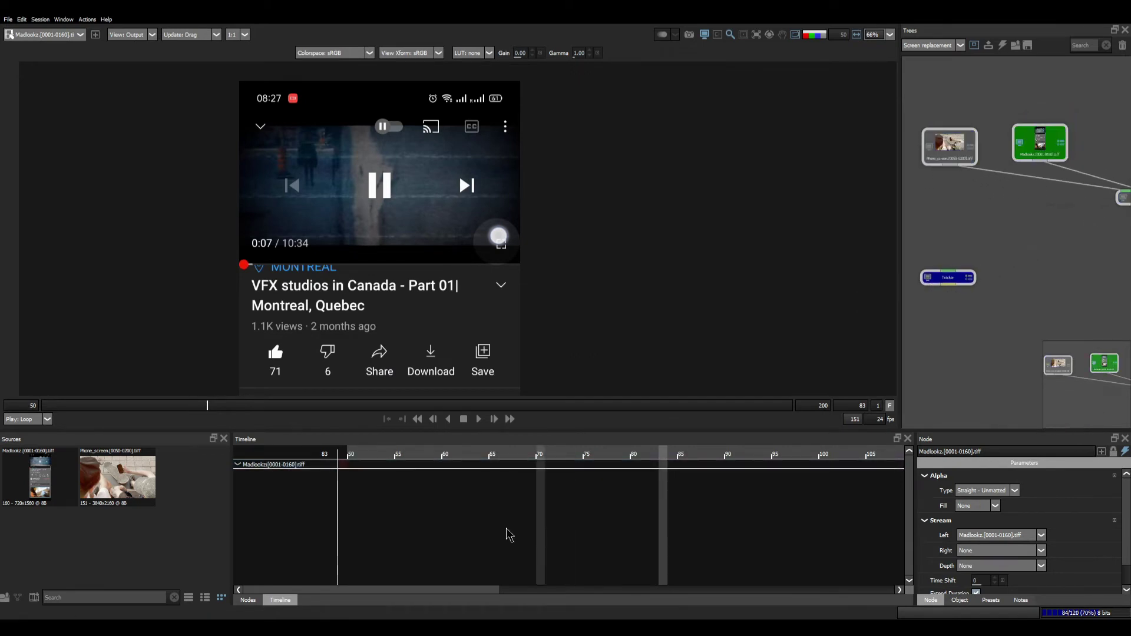
pyautogui.scroll(-5, 495, 279)
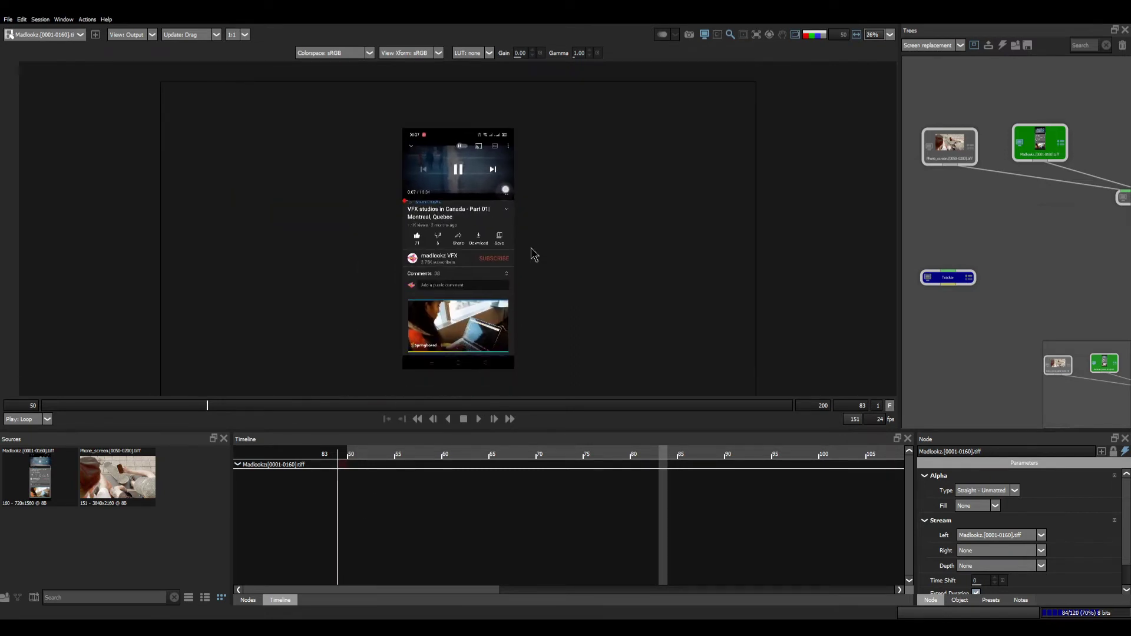
pyautogui.scroll(-2, 534, 254)
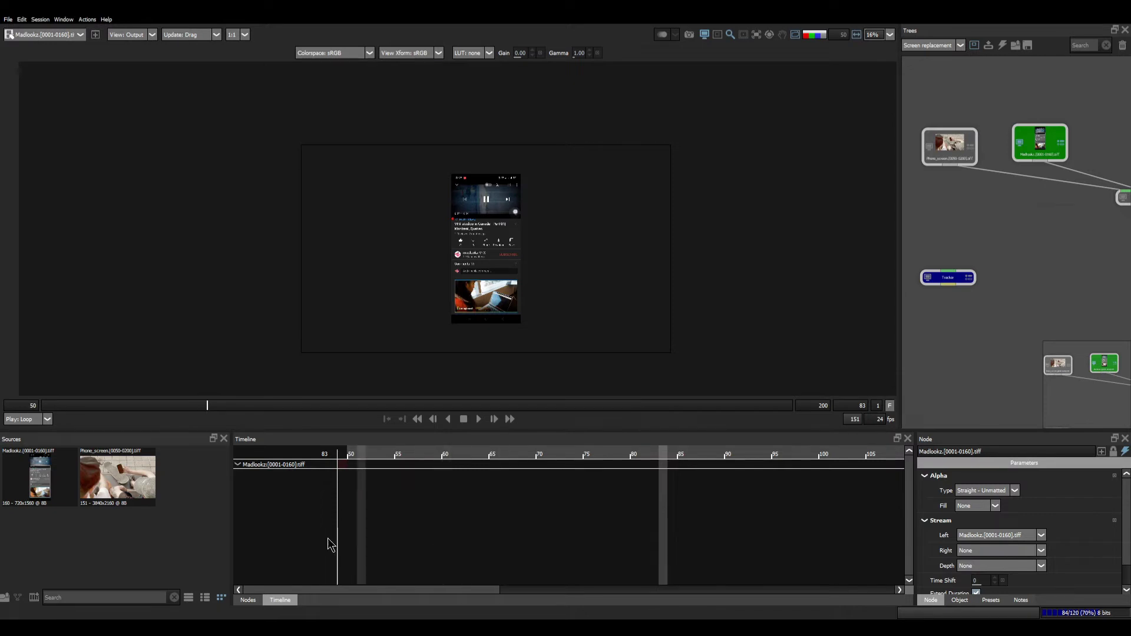
# Add a Transform node below the Madlookz clip and feed the clip into it
pyautogui.click(249, 601)
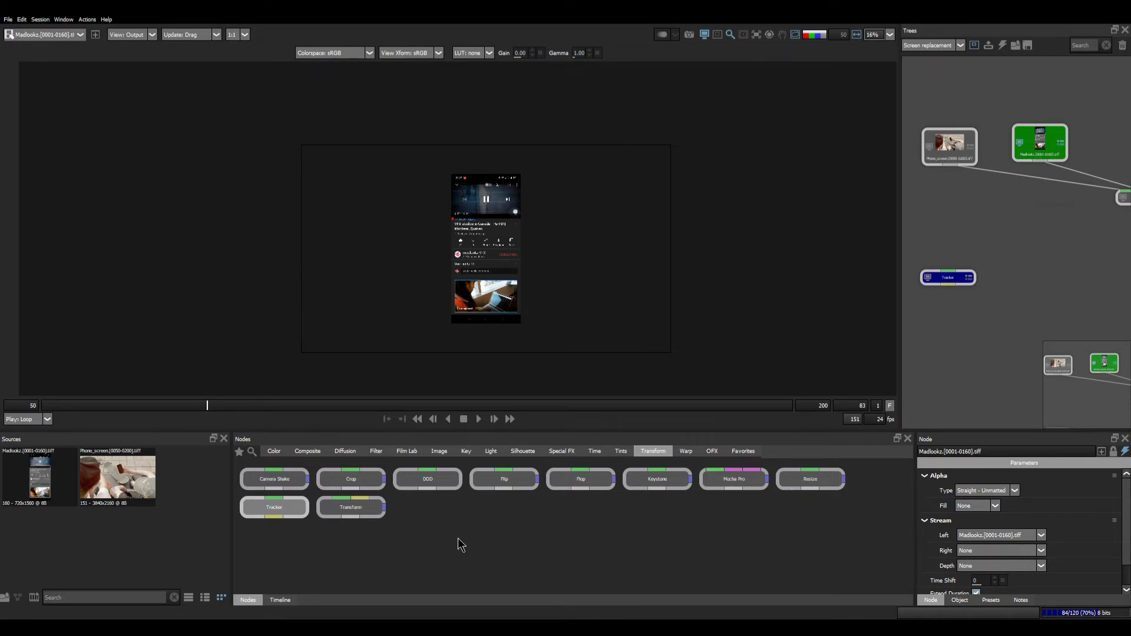
pyautogui.moveTo(345, 508); pyautogui.dragTo(1032, 202)
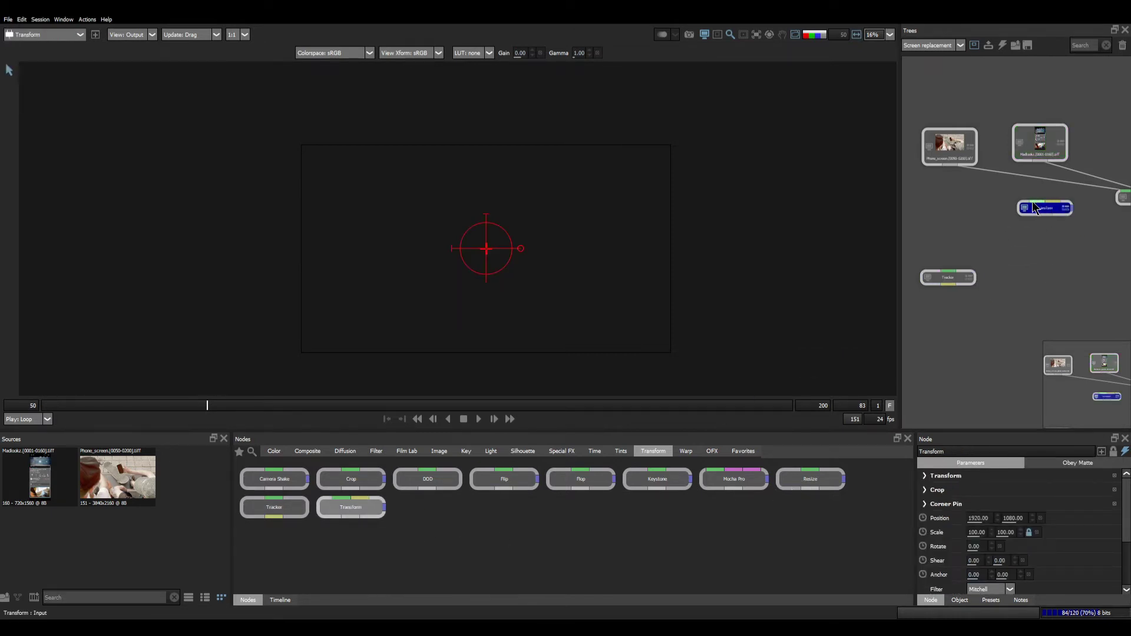
pyautogui.moveTo(1032, 161); pyautogui.dragTo(1035, 161)
pyautogui.moveTo(1046, 212); pyautogui.dragTo(999, 264)
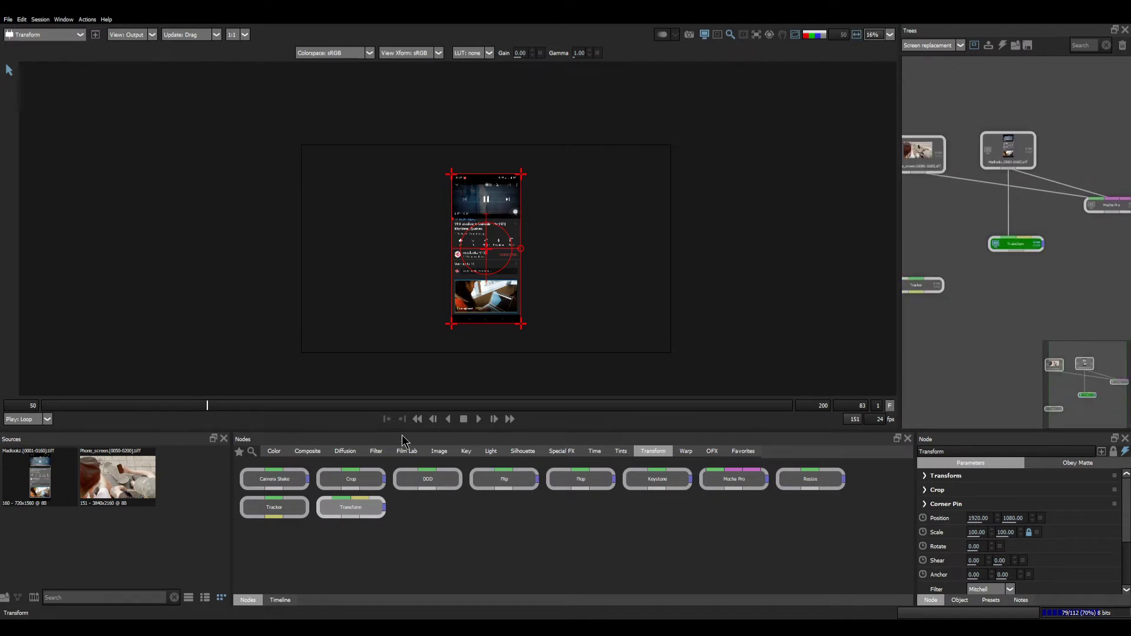
# Add a Math Composite node to the tree beside the Transform node
pyautogui.click(307, 451)
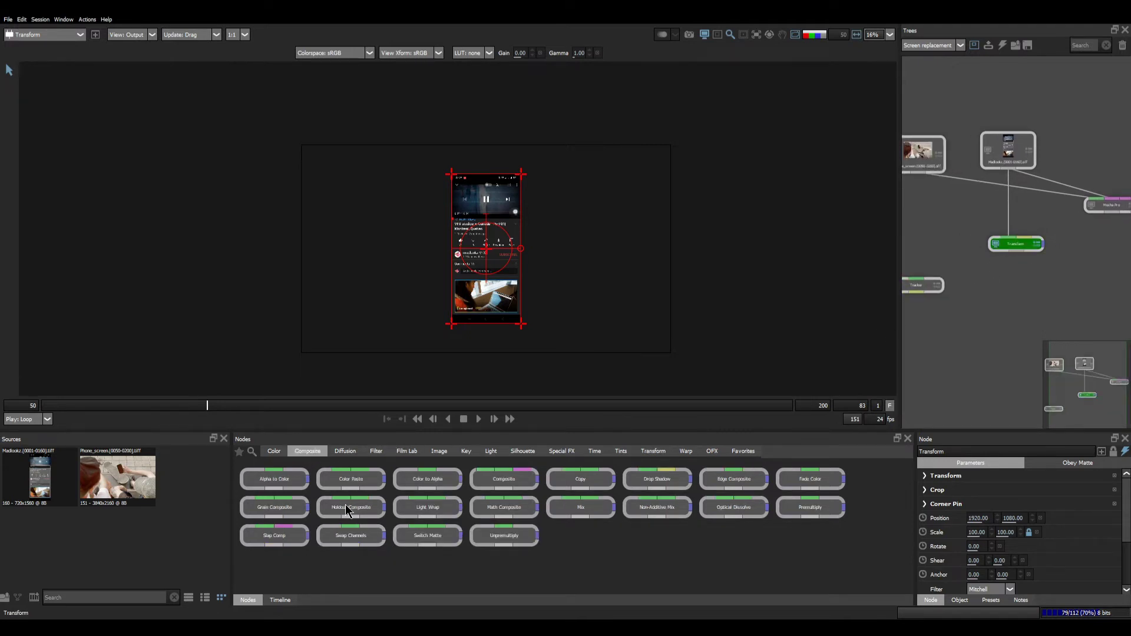
pyautogui.moveTo(492, 510); pyautogui.dragTo(699, 456)
pyautogui.moveTo(939, 239); pyautogui.dragTo(939, 239)
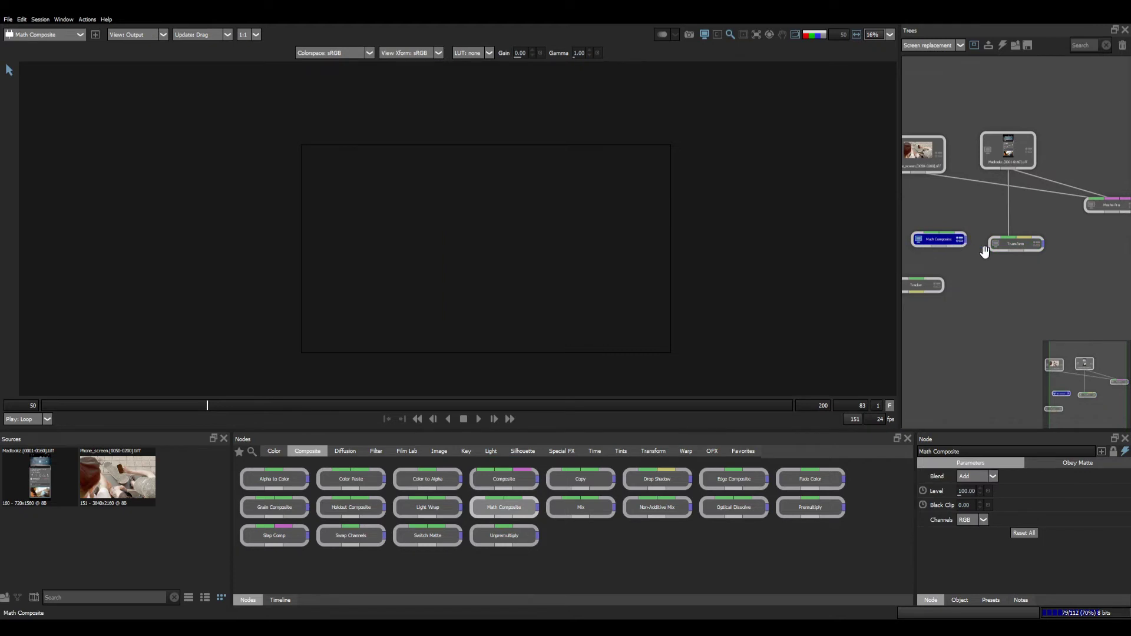
# Rearrange the tree with the Tracker beside the Transform node and the Math Composite below the phone footage, showing the Transform's parameters
pyautogui.moveTo(930, 290); pyautogui.dragTo(1116, 189)
pyautogui.click(1082, 233)
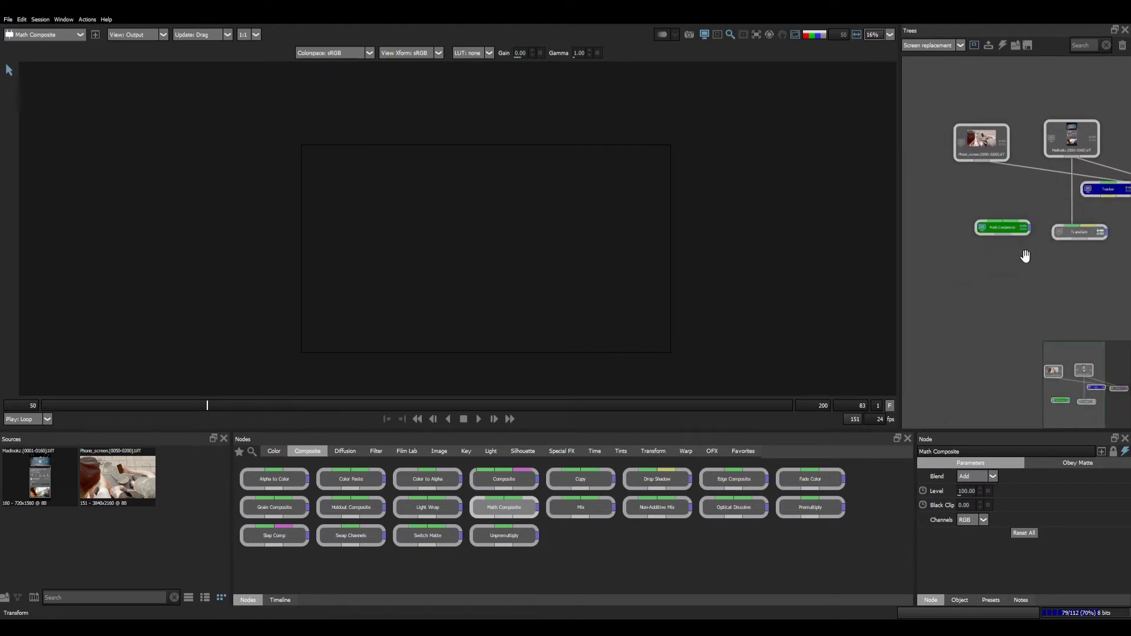
pyautogui.moveTo(1042, 278); pyautogui.dragTo(965, 306)
pyautogui.moveTo(1103, 216); pyautogui.dragTo(1111, 199)
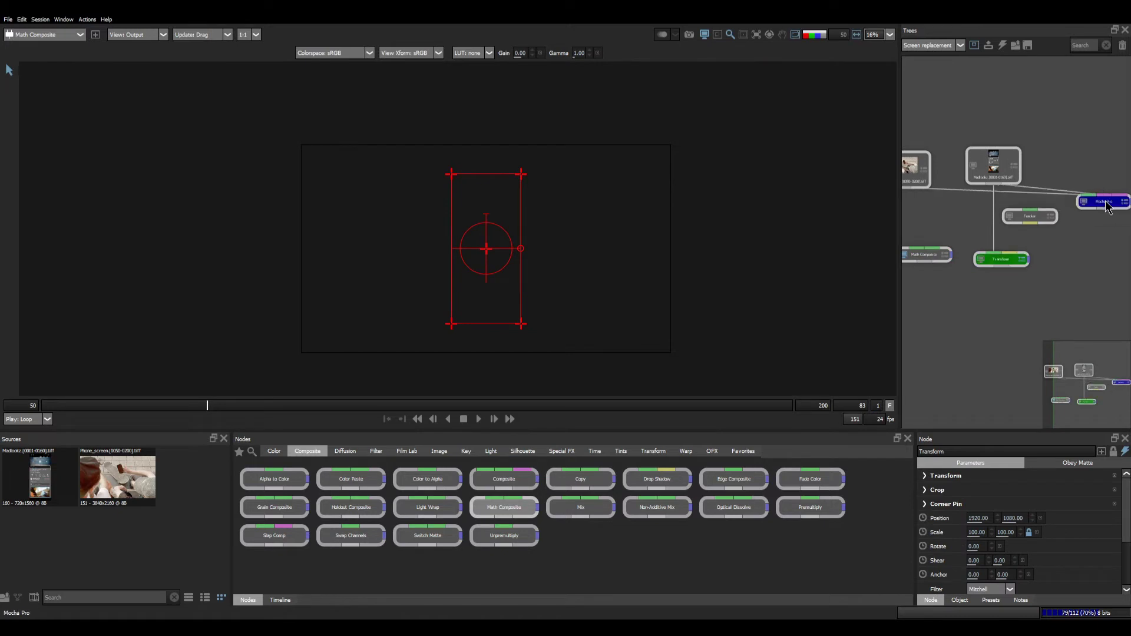
pyautogui.moveTo(1037, 219); pyautogui.dragTo(1051, 228)
pyautogui.moveTo(1009, 264); pyautogui.dragTo(969, 309)
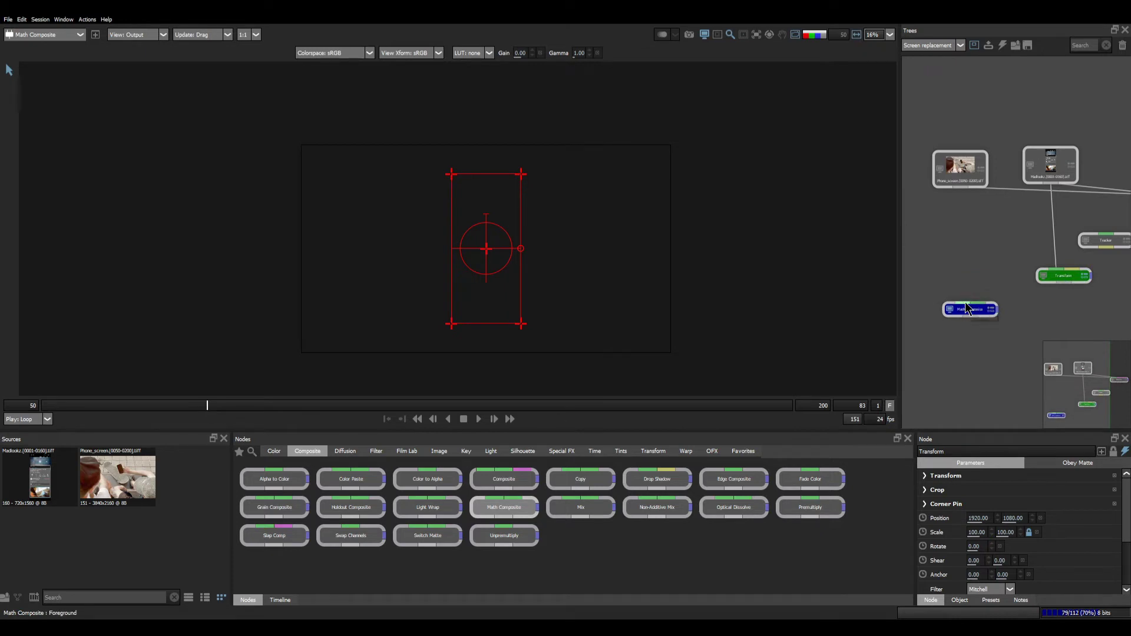
# Connect the Transform node as the Math Composite's foreground and the Phone_screen footage as its background
pyautogui.moveTo(961, 302); pyautogui.dragTo(1052, 278)
pyautogui.moveTo(974, 309); pyautogui.dragTo(962, 187)
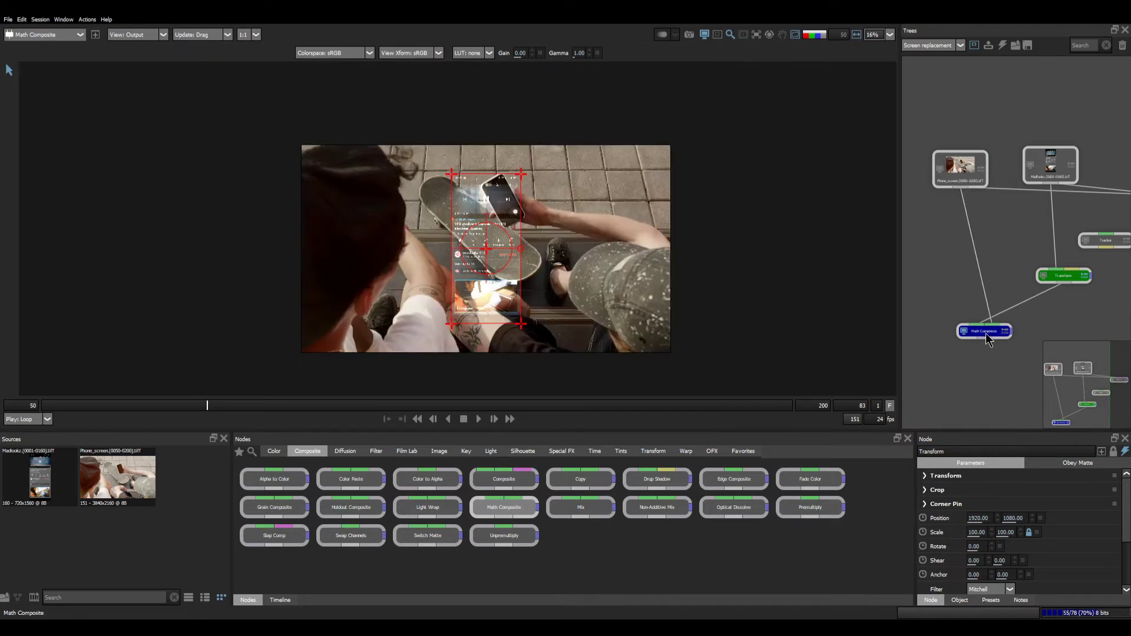
pyautogui.moveTo(990, 337); pyautogui.dragTo(982, 342)
# Set the Math Composite node's blend mode to Screen
pyautogui.scroll(5, 476, 238)
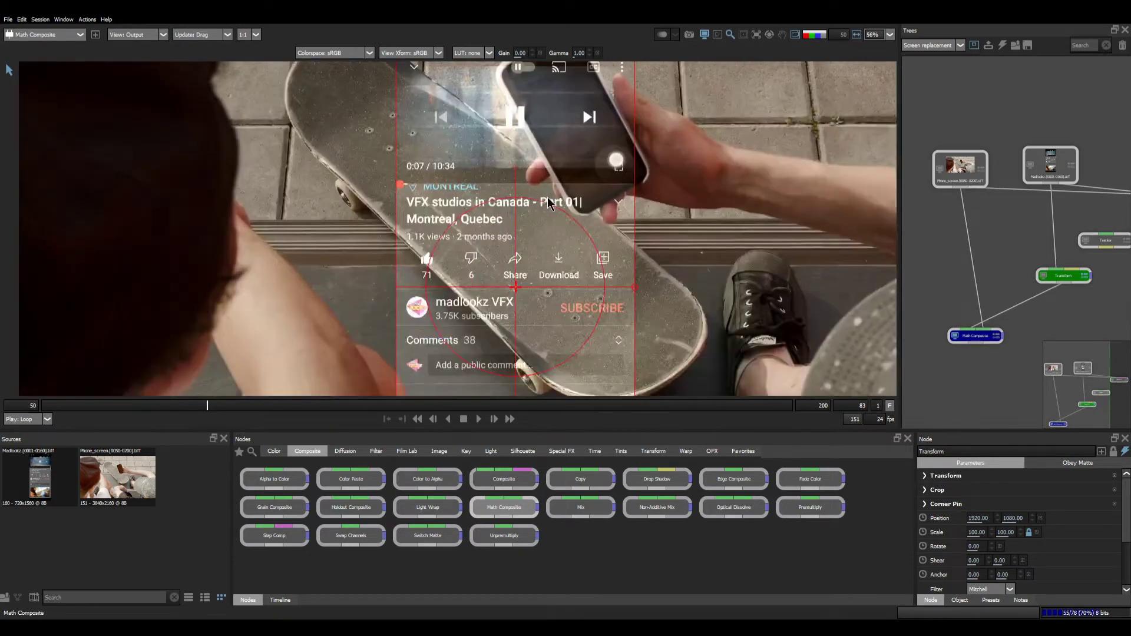
pyautogui.scroll(-3, 604, 198)
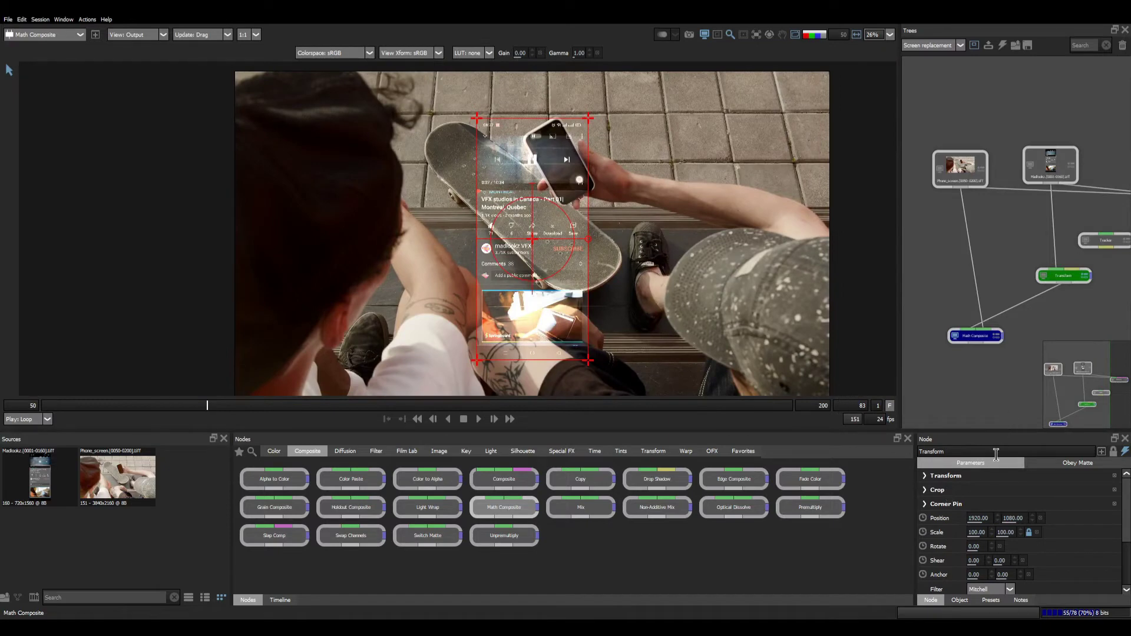
pyautogui.click(997, 338)
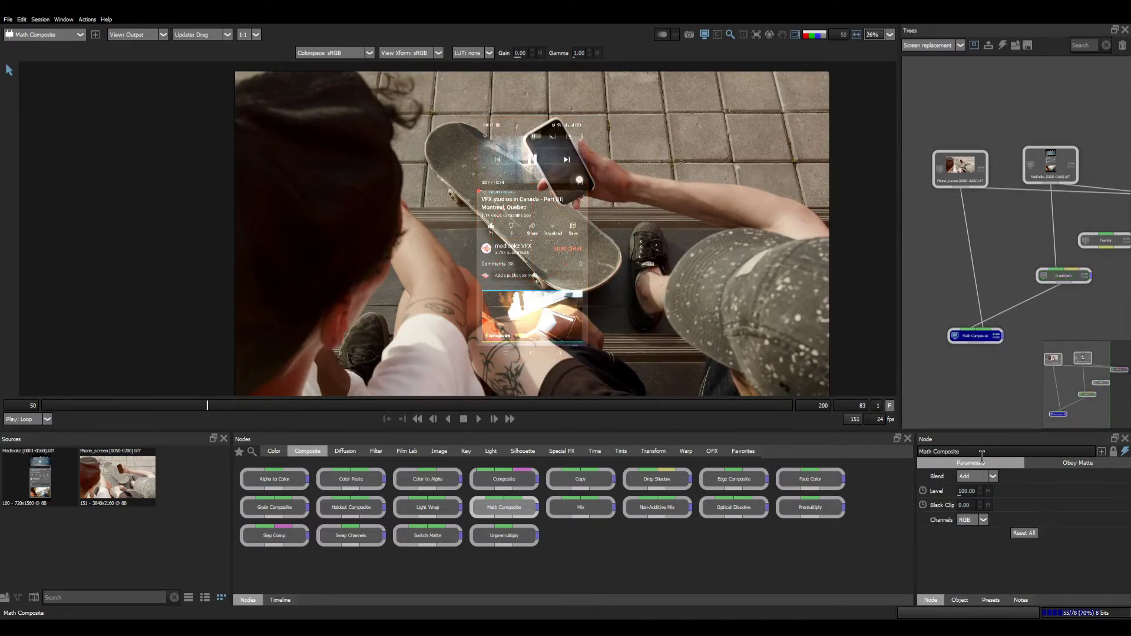
pyautogui.click(990, 478)
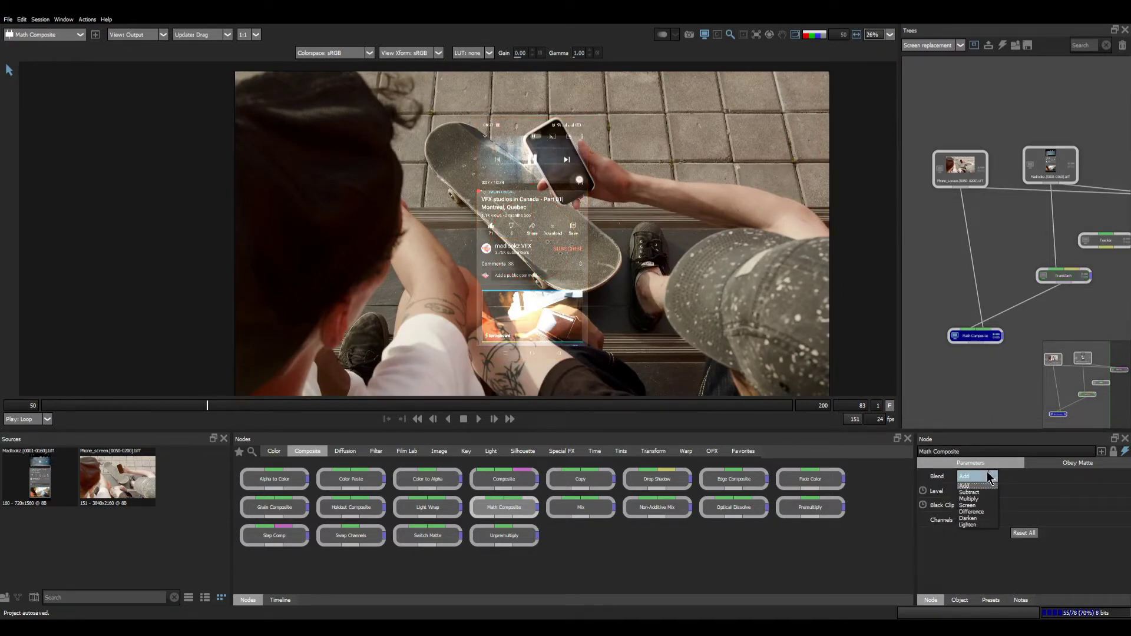
pyautogui.click(969, 505)
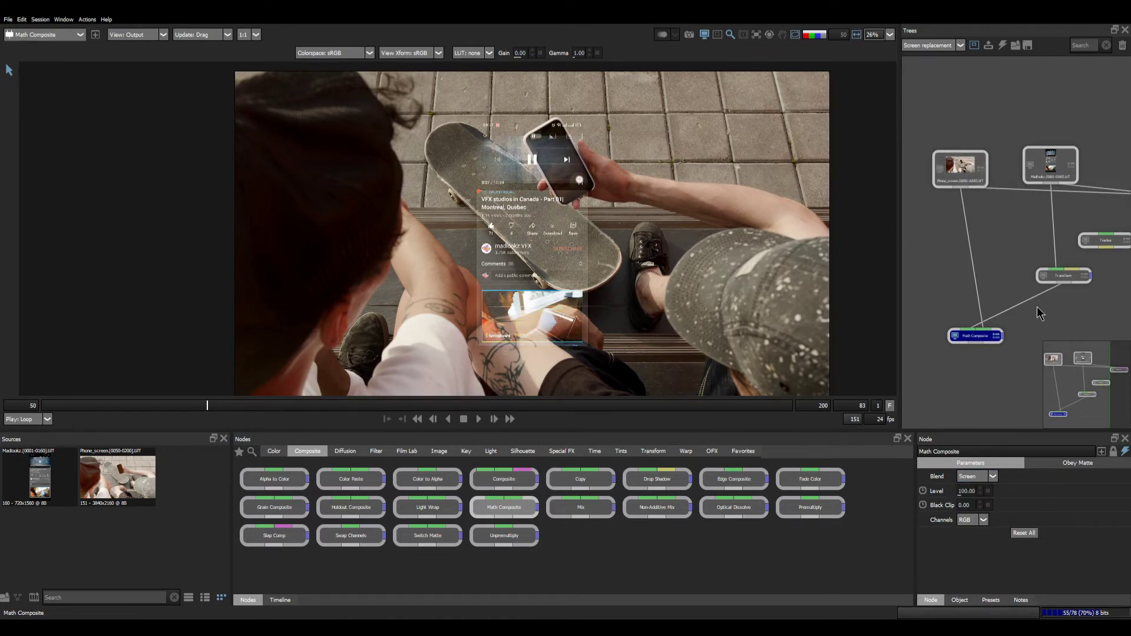
# Using the Transform node's corner pin, roughly place the Madlookz clip's four corners on the phone's screen
pyautogui.click(1085, 277)
pyautogui.scroll(4, 592, 116)
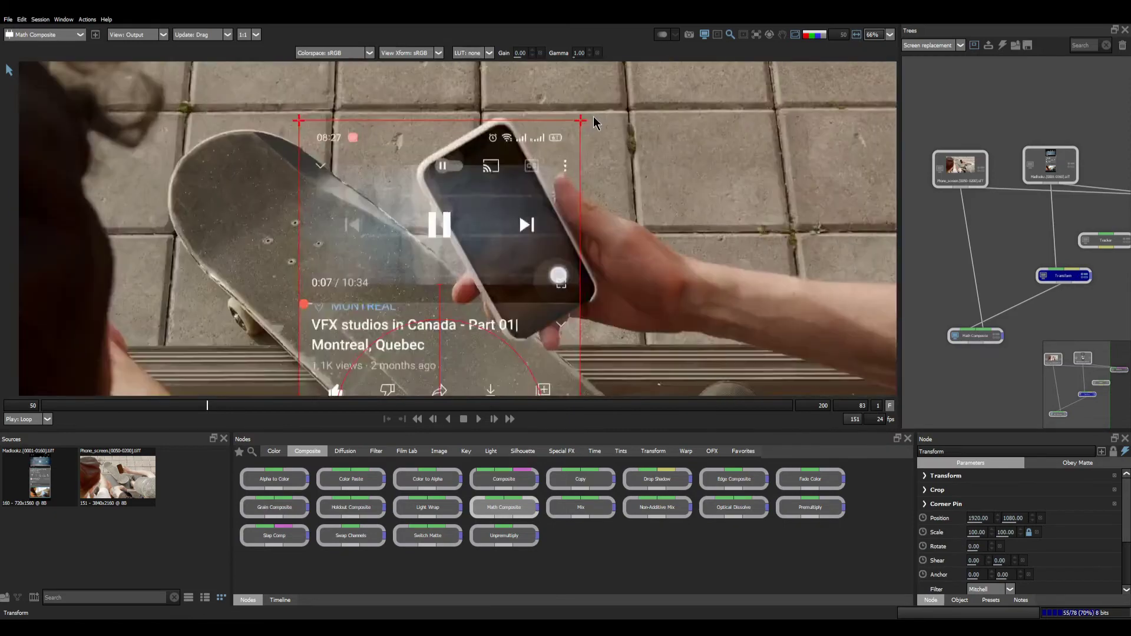
pyautogui.moveTo(580, 120); pyautogui.dragTo(508, 122)
pyautogui.moveTo(299, 120); pyautogui.dragTo(422, 170)
pyautogui.scroll(-4, 425, 170)
pyautogui.moveTo(513, 324); pyautogui.dragTo(520, 151)
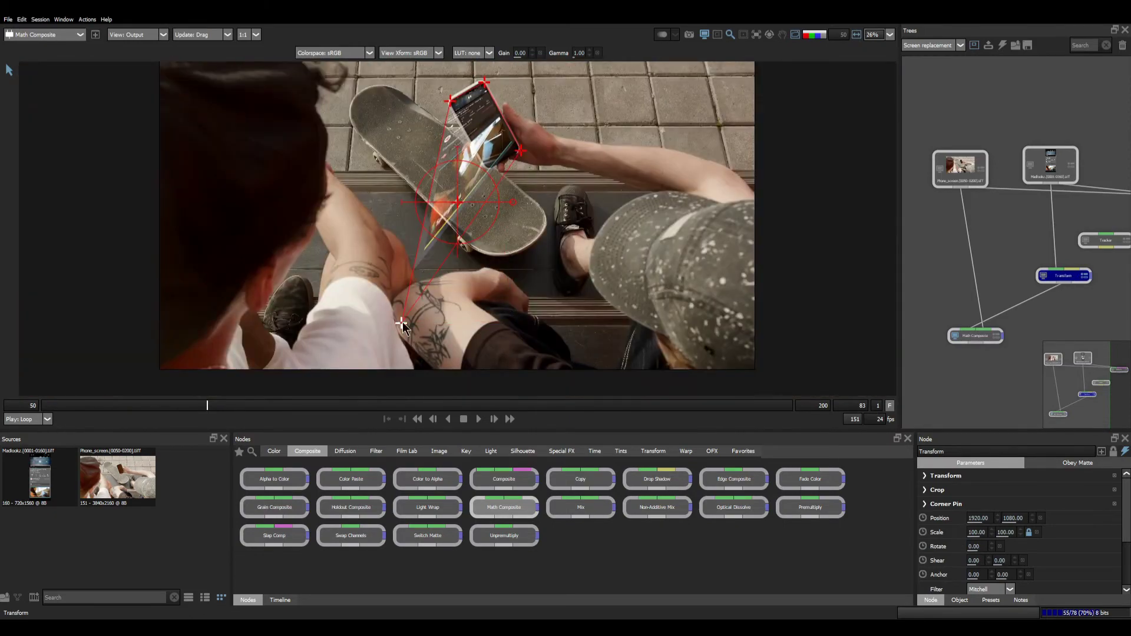
pyautogui.scroll(14, 489, 169)
pyautogui.moveTo(402, 323); pyautogui.dragTo(474, 189)
# Fine-tune the corner-pin points at close zoom so the clip's bottom corners and top-left corner fit the phone's edges
pyautogui.moveTo(678, 92); pyautogui.dragTo(668, 149)
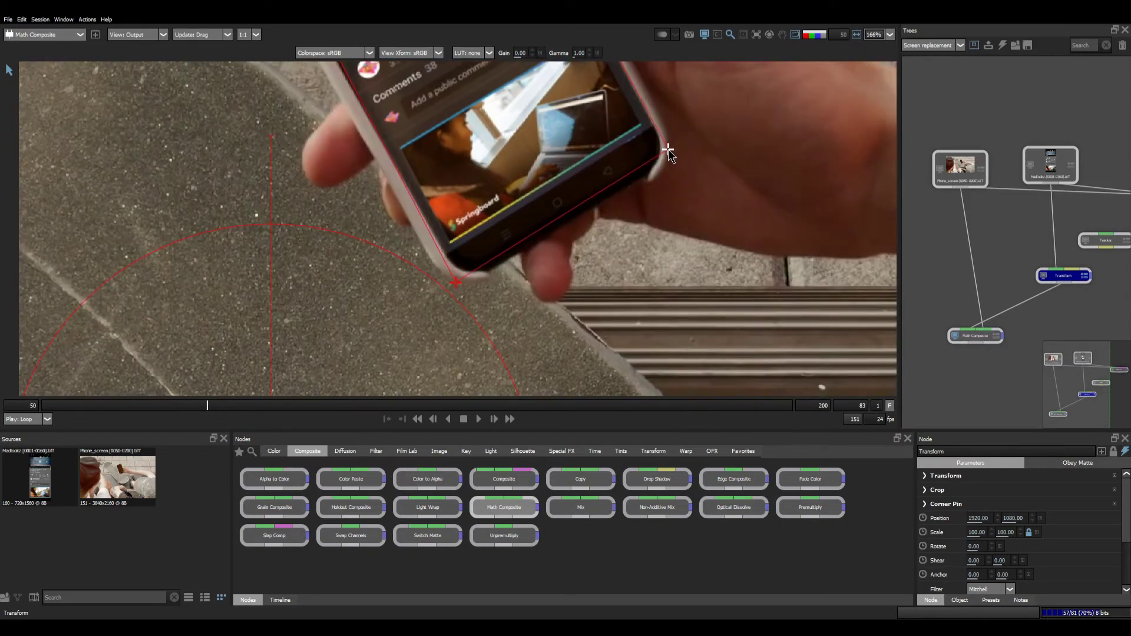
pyautogui.moveTo(456, 283); pyautogui.dragTo(458, 279)
pyautogui.scroll(-6, 456, 281)
pyautogui.moveTo(456, 281); pyautogui.dragTo(613, 389)
pyautogui.scroll(6, 457, 184)
pyautogui.moveTo(461, 186); pyautogui.dragTo(452, 220)
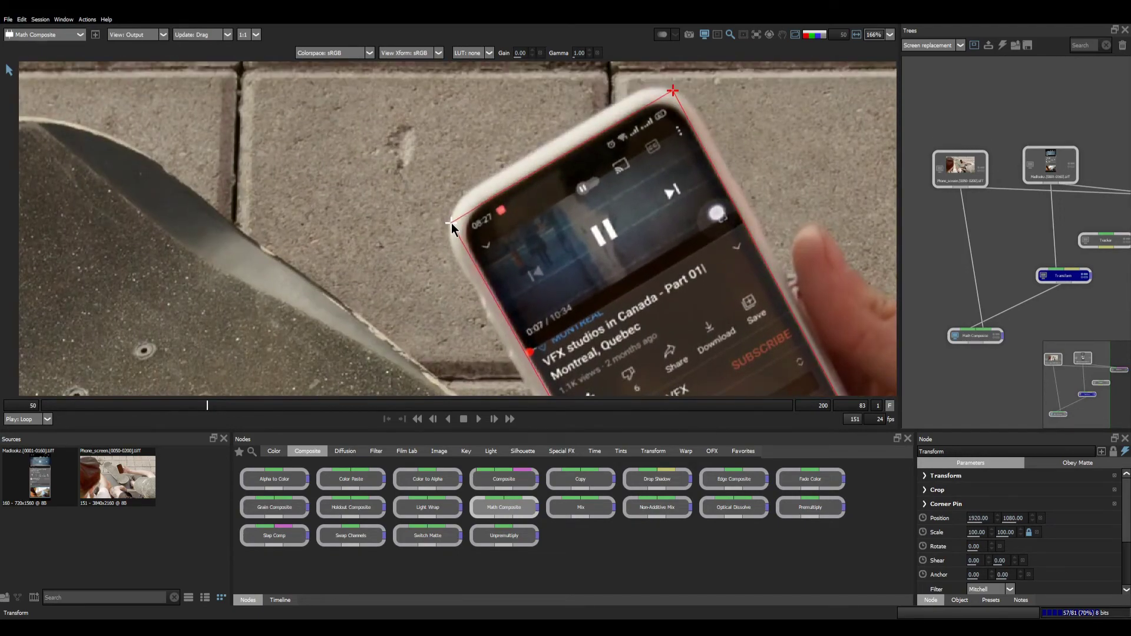
pyautogui.scroll(-6, 452, 227)
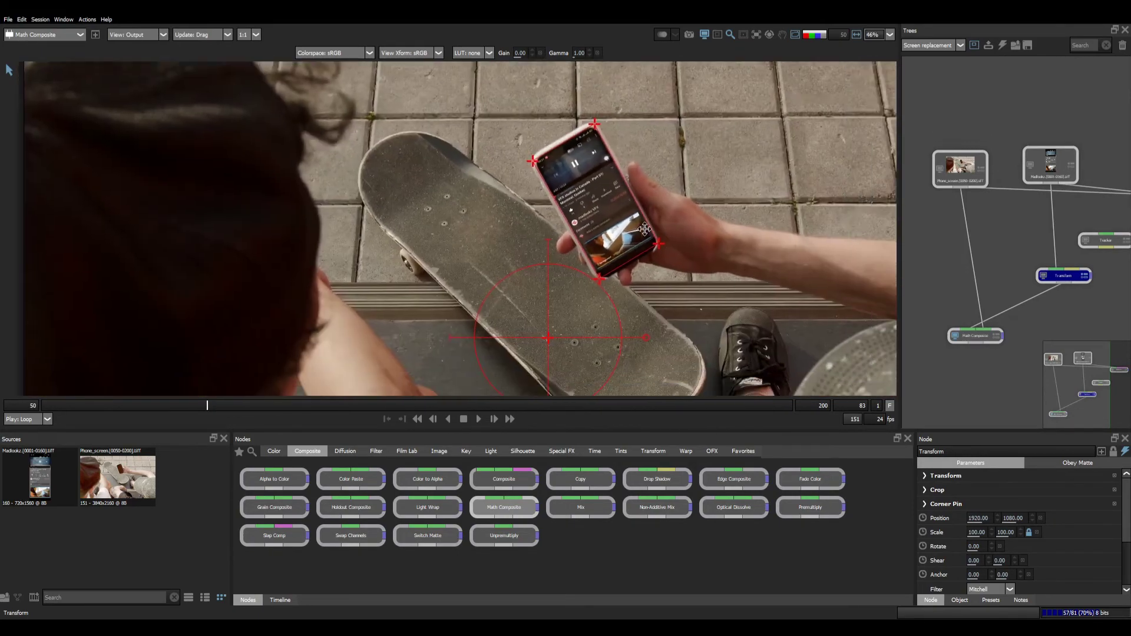
pyautogui.moveTo(645, 228); pyautogui.dragTo(608, 210)
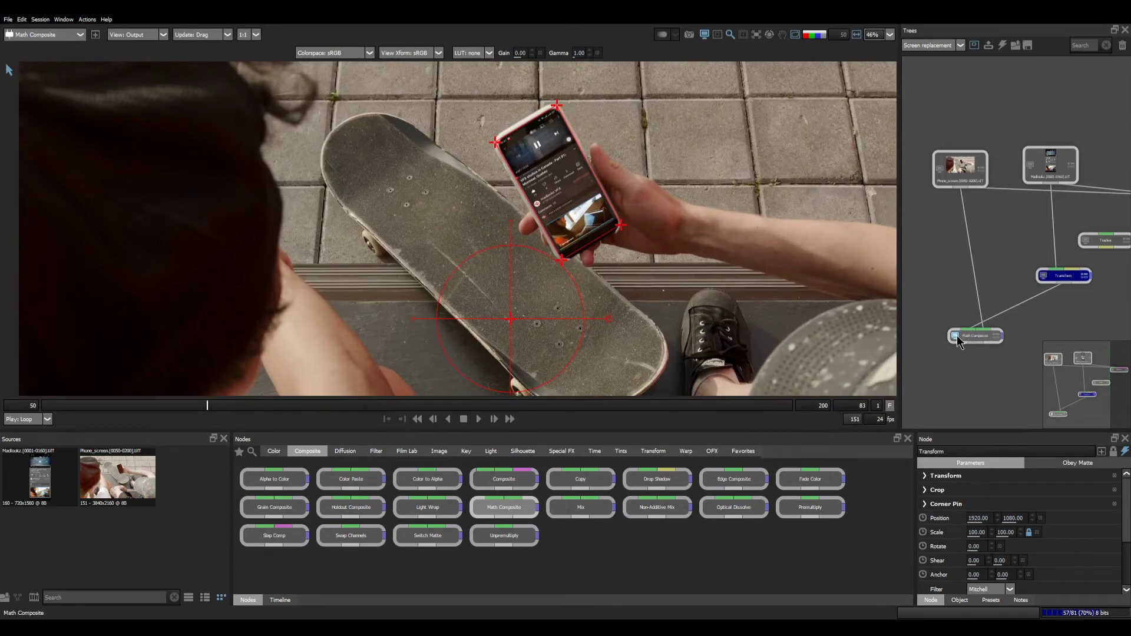
# Play the Math Composite output to examine how the clip sits on the moving phone, and park at frame 85
pyautogui.click(994, 338)
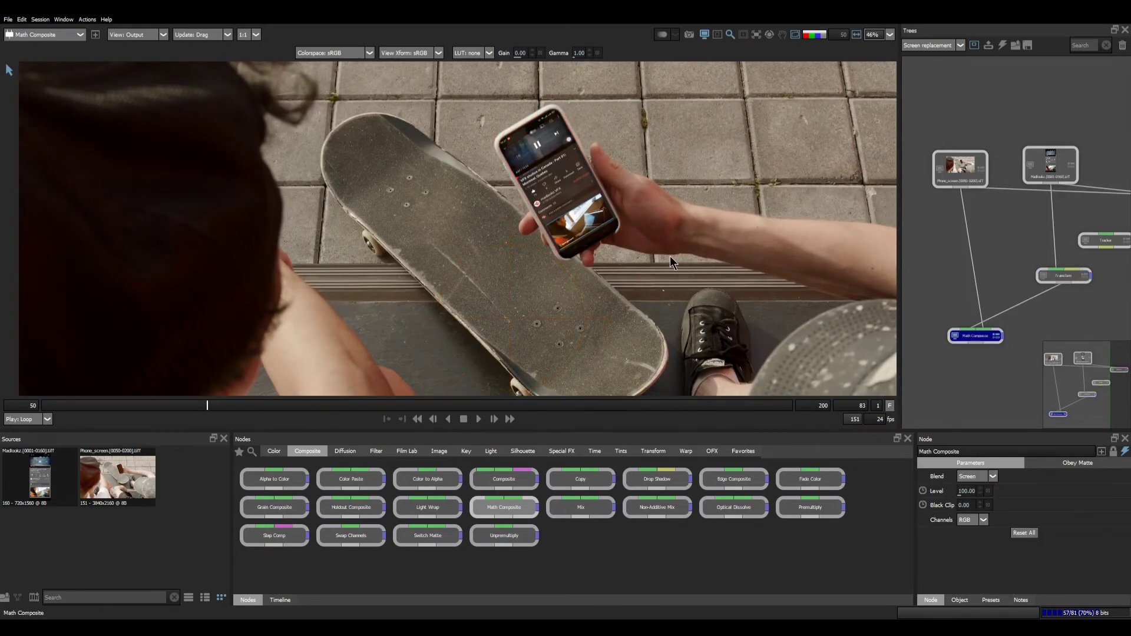
pyautogui.click(479, 418)
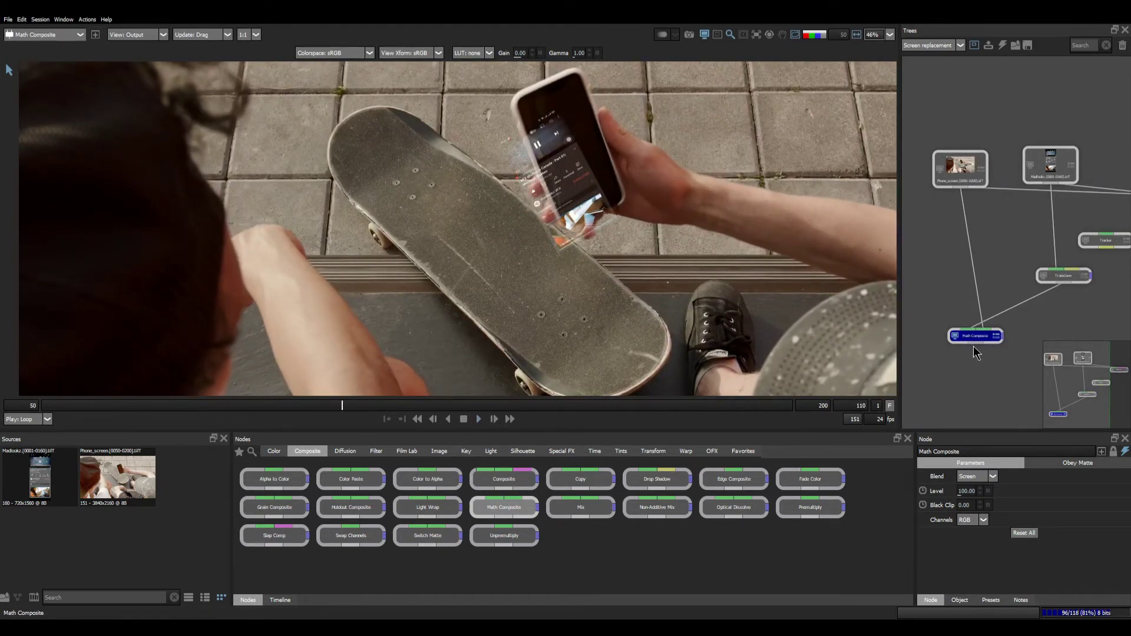
pyautogui.click(417, 419)
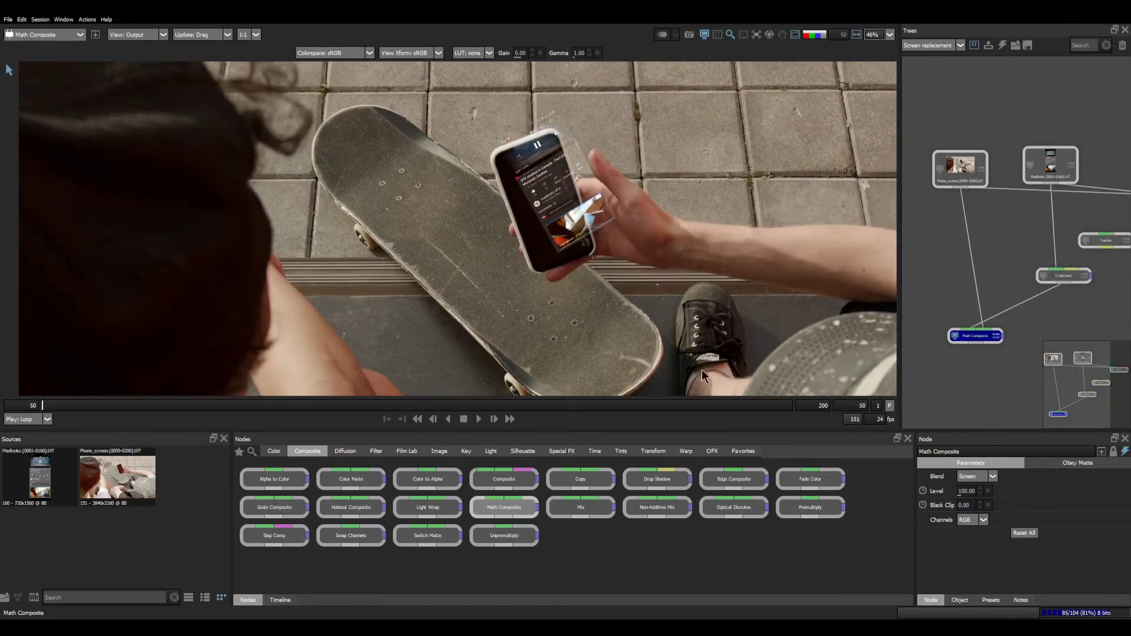
pyautogui.moveTo(210, 408); pyautogui.dragTo(218, 409)
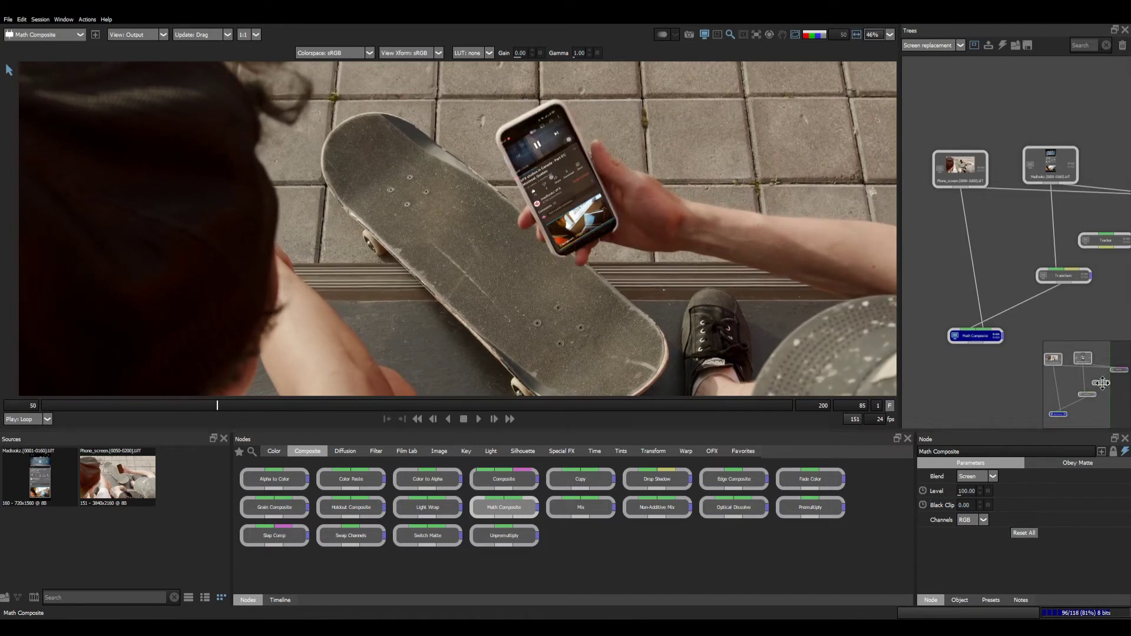
# Set the Transform node's transform source to Screen_track with its mode on Match Move
pyautogui.click(1083, 280)
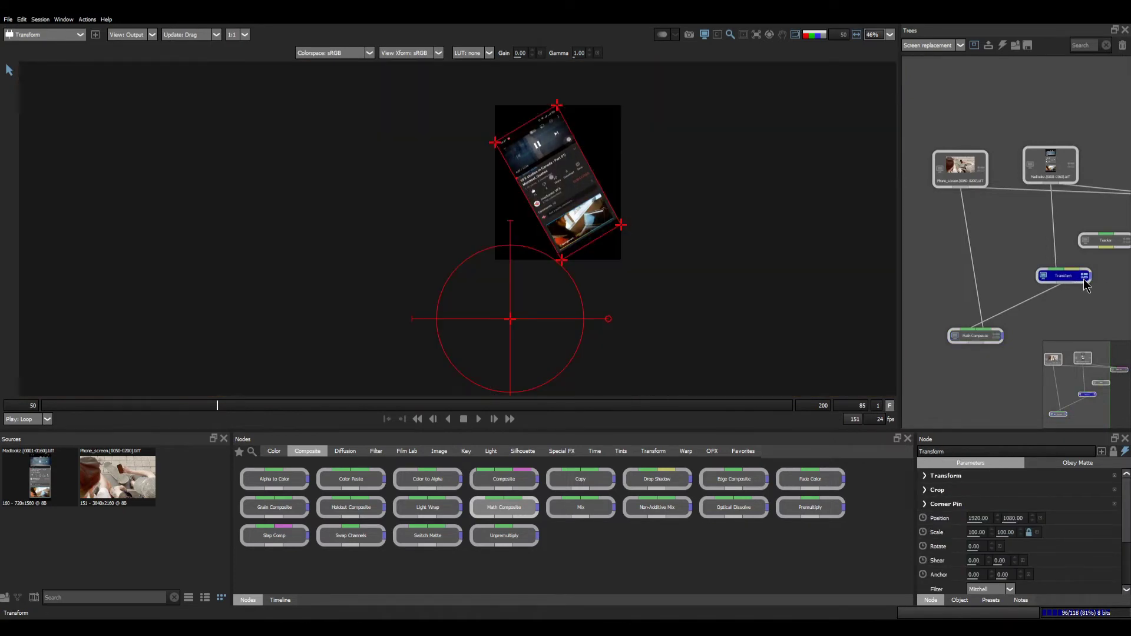
pyautogui.click(928, 476)
pyautogui.moveTo(1065, 302); pyautogui.dragTo(1021, 300)
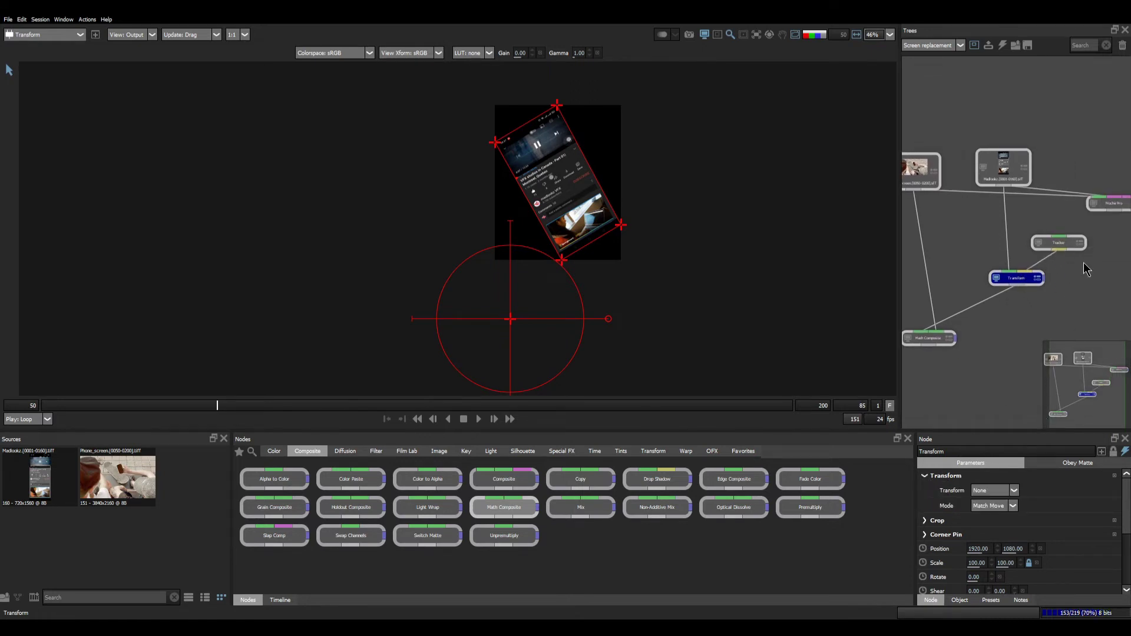
pyautogui.moveTo(1061, 240); pyautogui.dragTo(1004, 185)
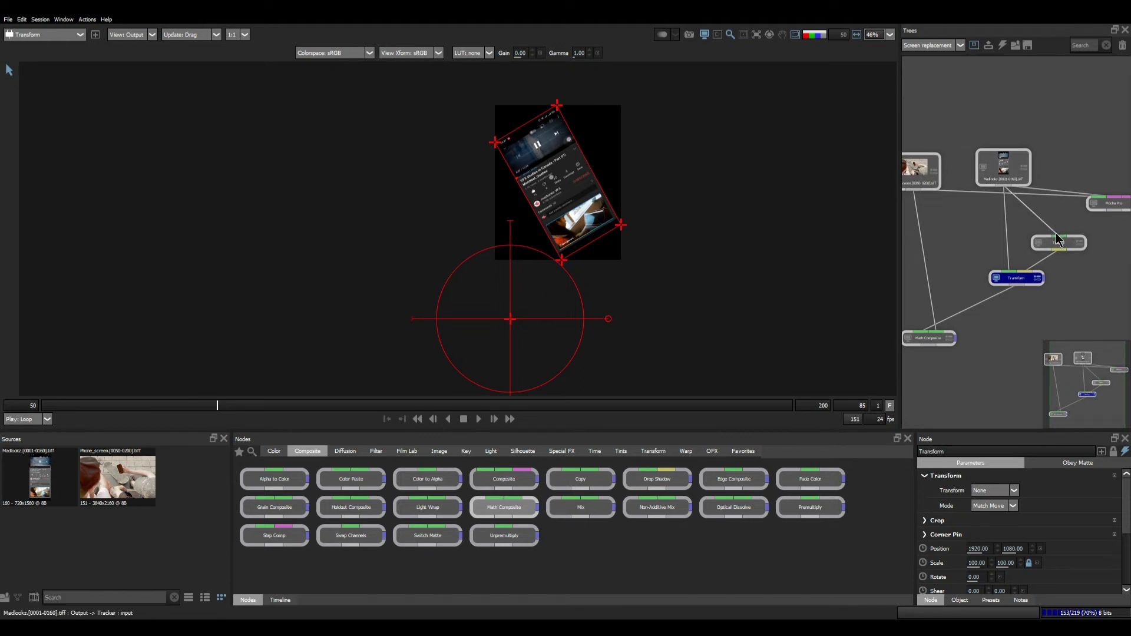
pyautogui.moveTo(1057, 235); pyautogui.dragTo(1025, 216)
pyautogui.click(999, 492)
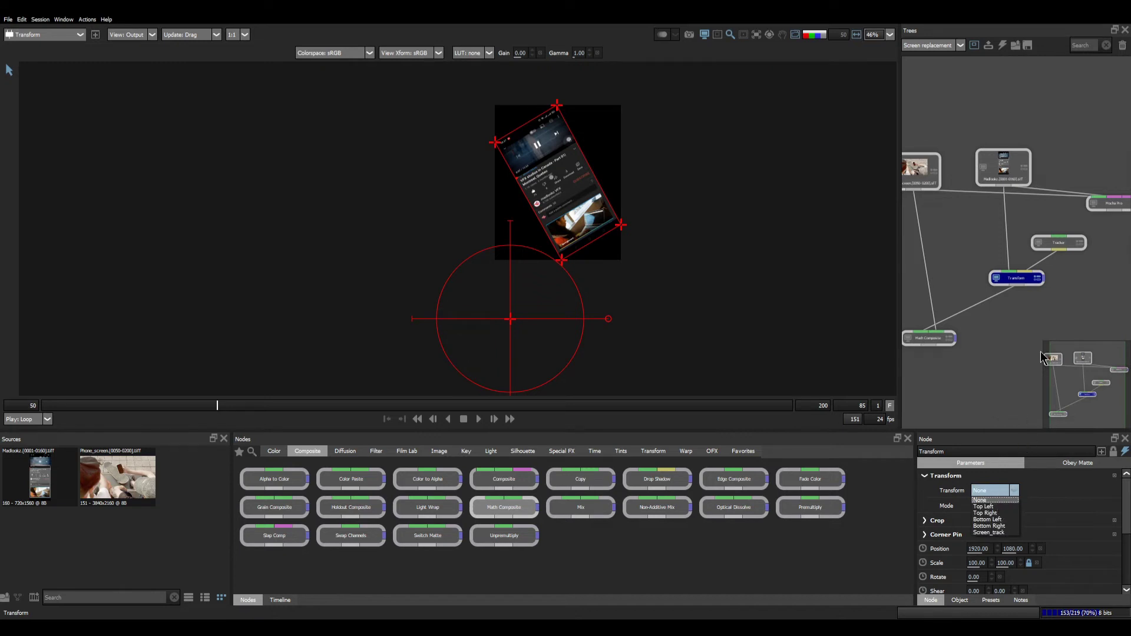
pyautogui.click(990, 533)
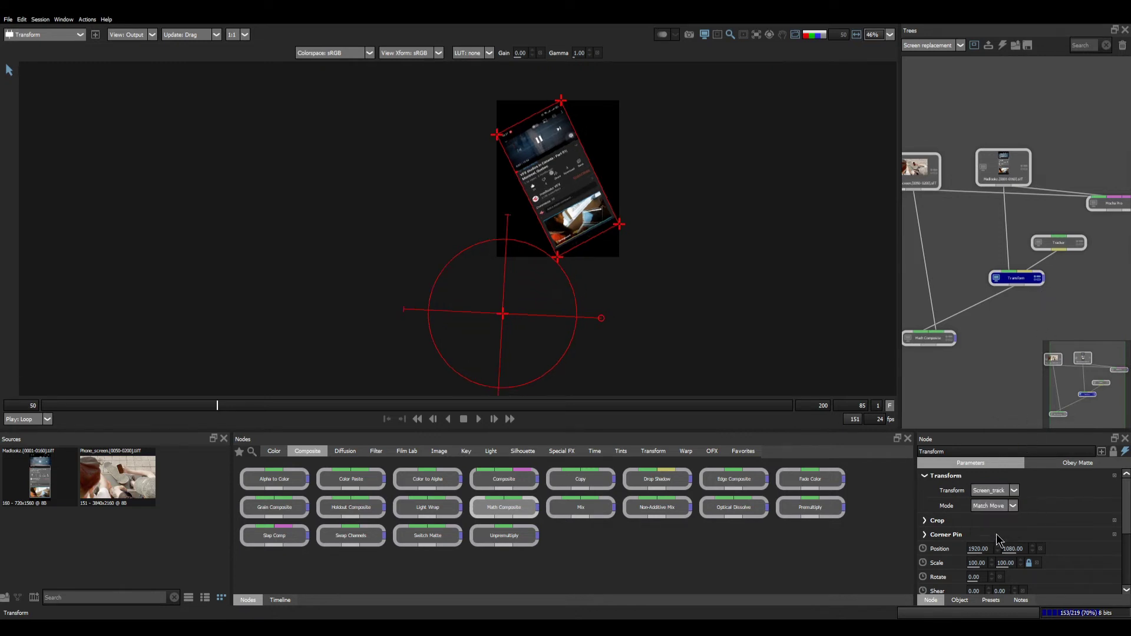
# Play and scrub the Math Composite output, and examine the phone screen closely at frame 104
pyautogui.click(929, 340)
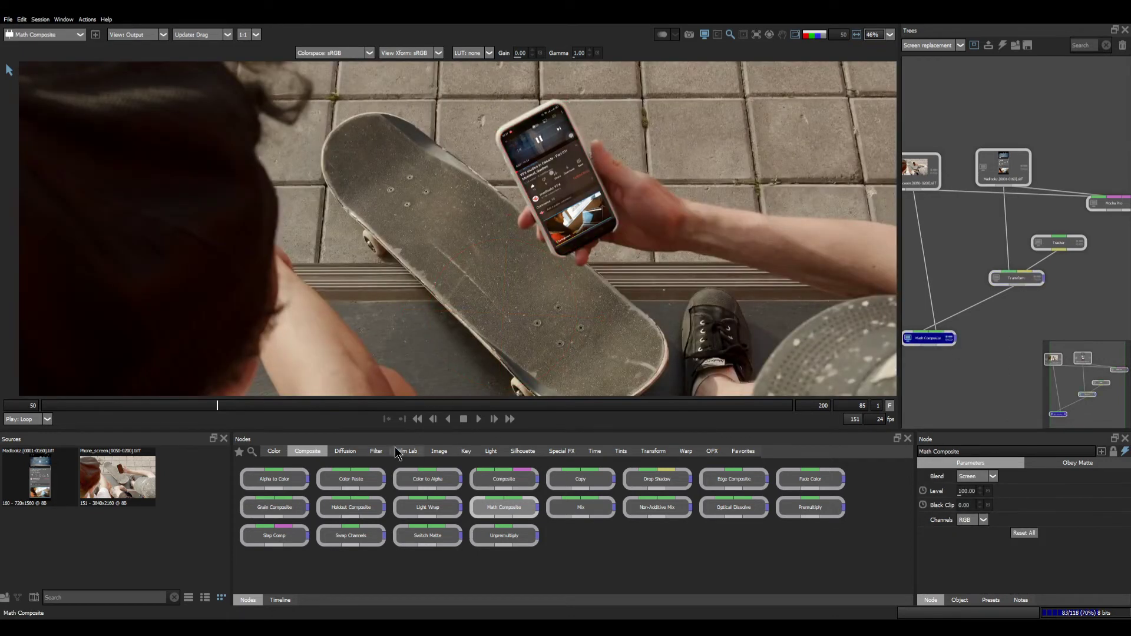
pyautogui.click(417, 419)
pyautogui.click(479, 419)
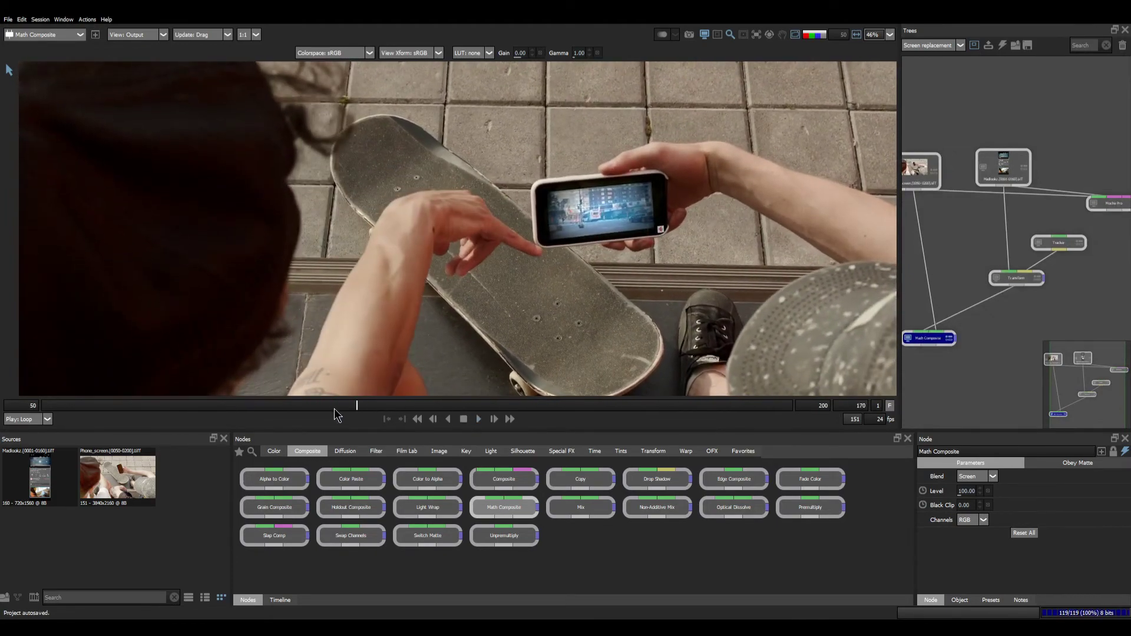
pyautogui.moveTo(334, 409); pyautogui.dragTo(284, 408)
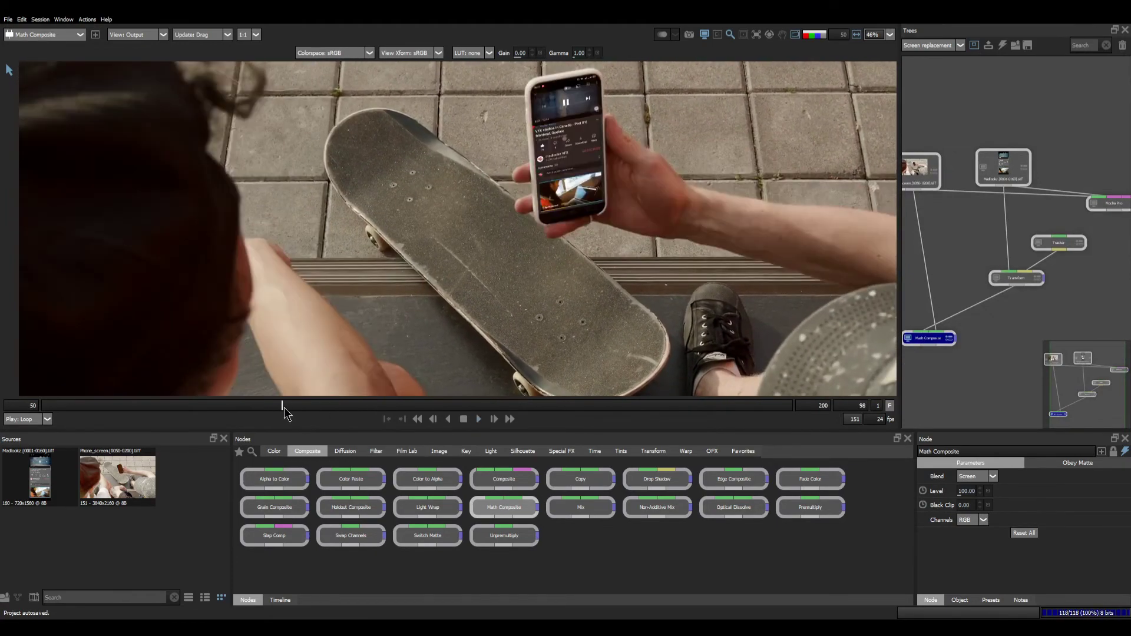
pyautogui.scroll(3, 554, 118)
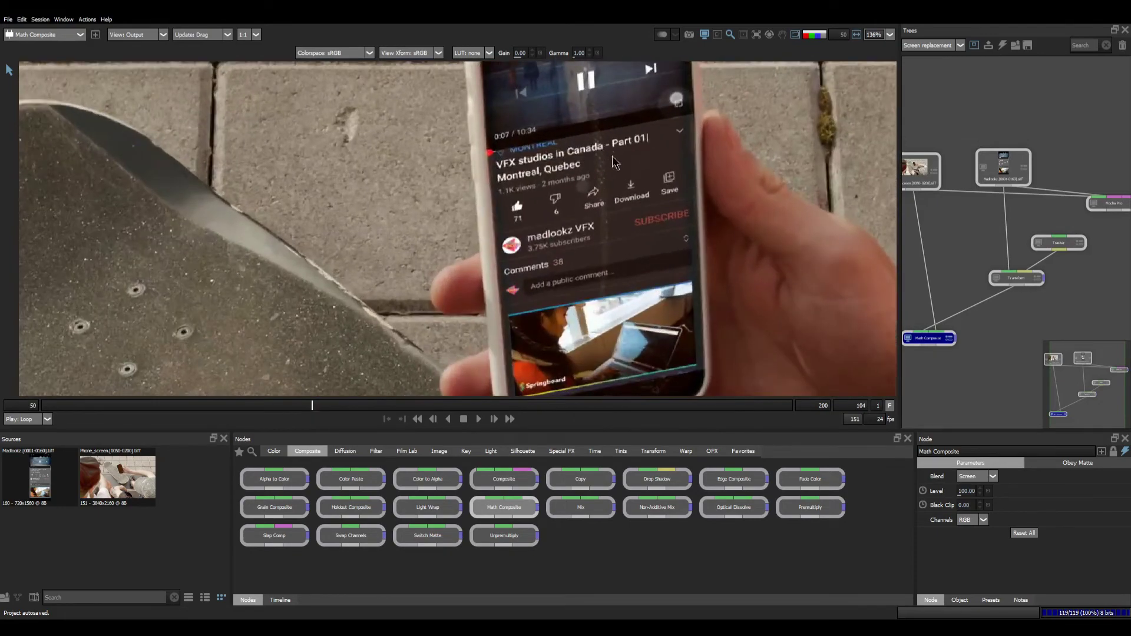
pyautogui.moveTo(612, 156); pyautogui.dragTo(591, 225)
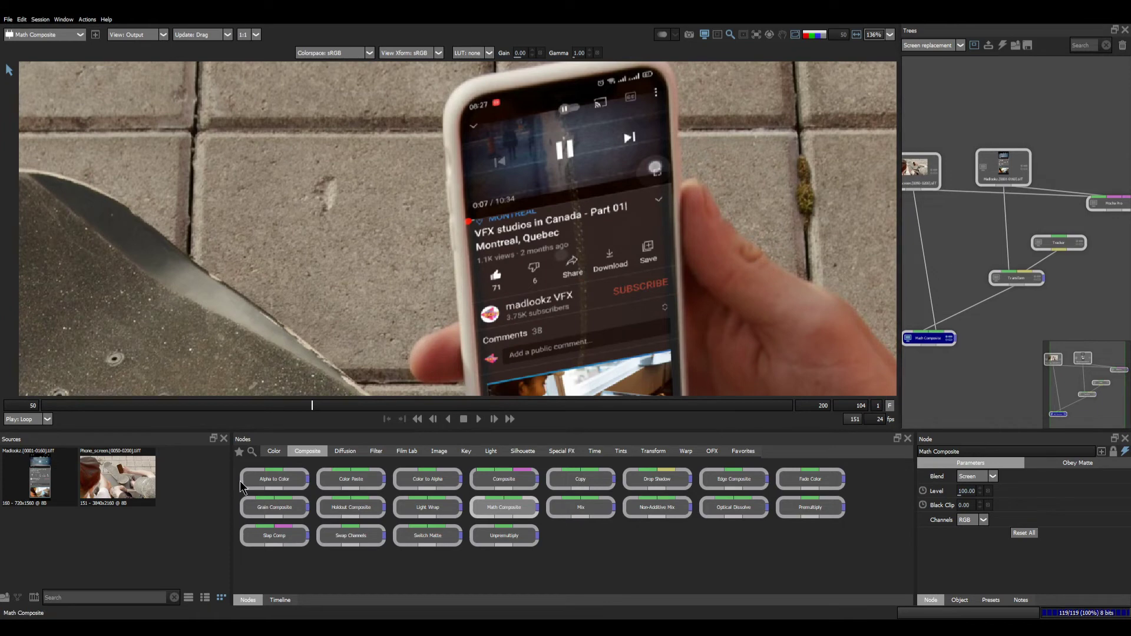
# Insert a Color Correct node between the Madlookz source and the Transform node, and view the Math Composite output
pyautogui.click(274, 450)
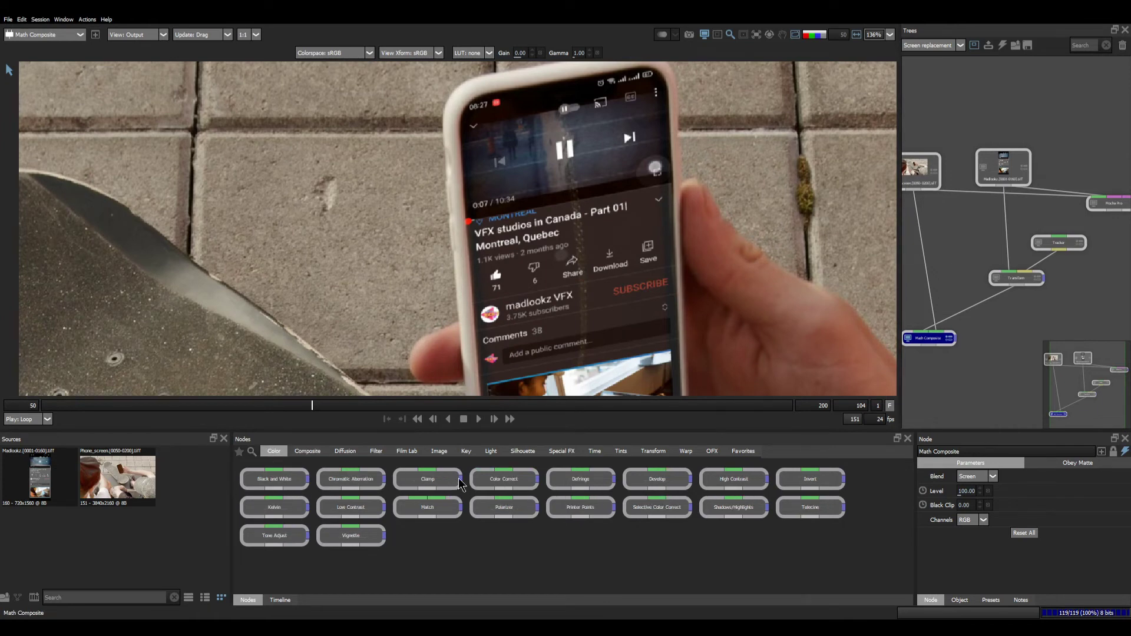
pyautogui.moveTo(509, 483); pyautogui.dragTo(1010, 221)
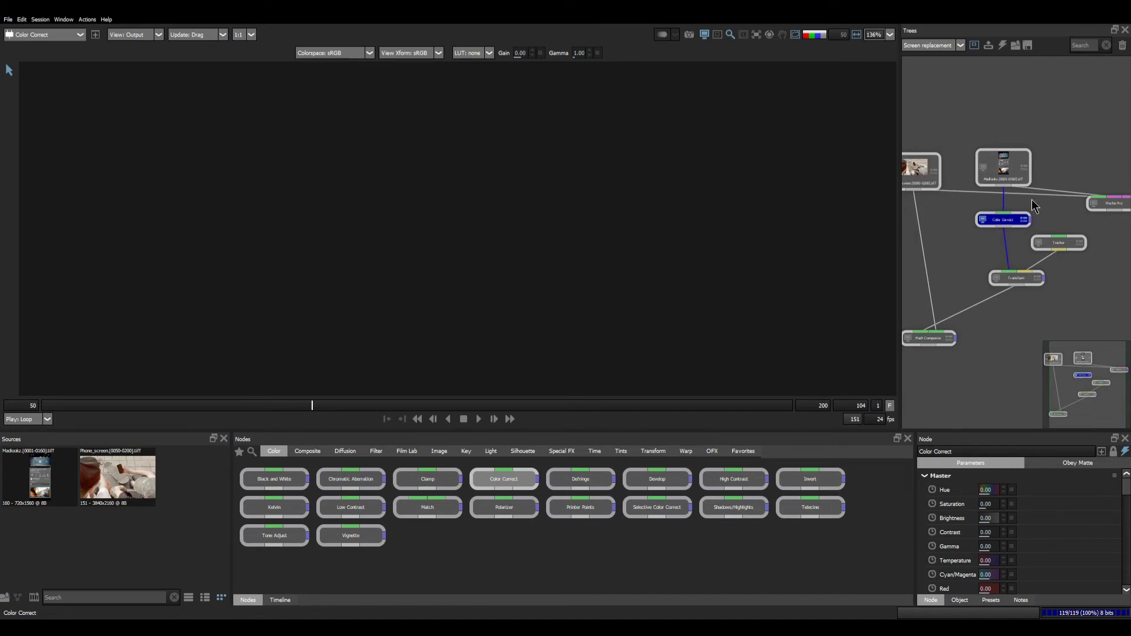
pyautogui.click(955, 341)
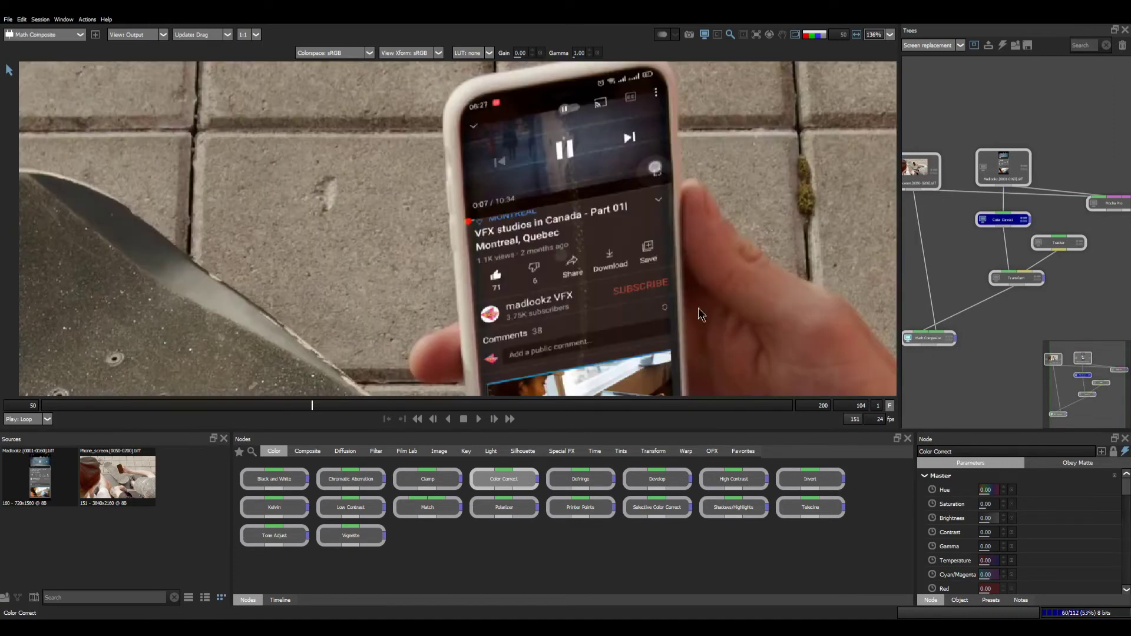
# Set the Color Correct node's master contrast to -6.95 and brightness to about -22
pyautogui.click(1025, 220)
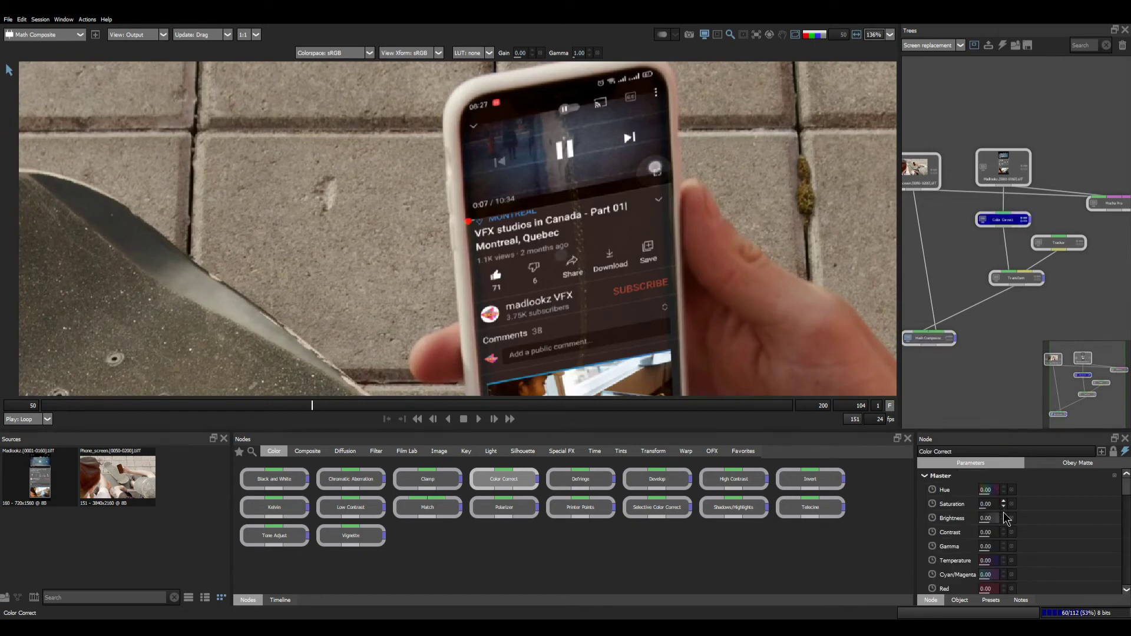
pyautogui.scroll(-1, 1128, 496)
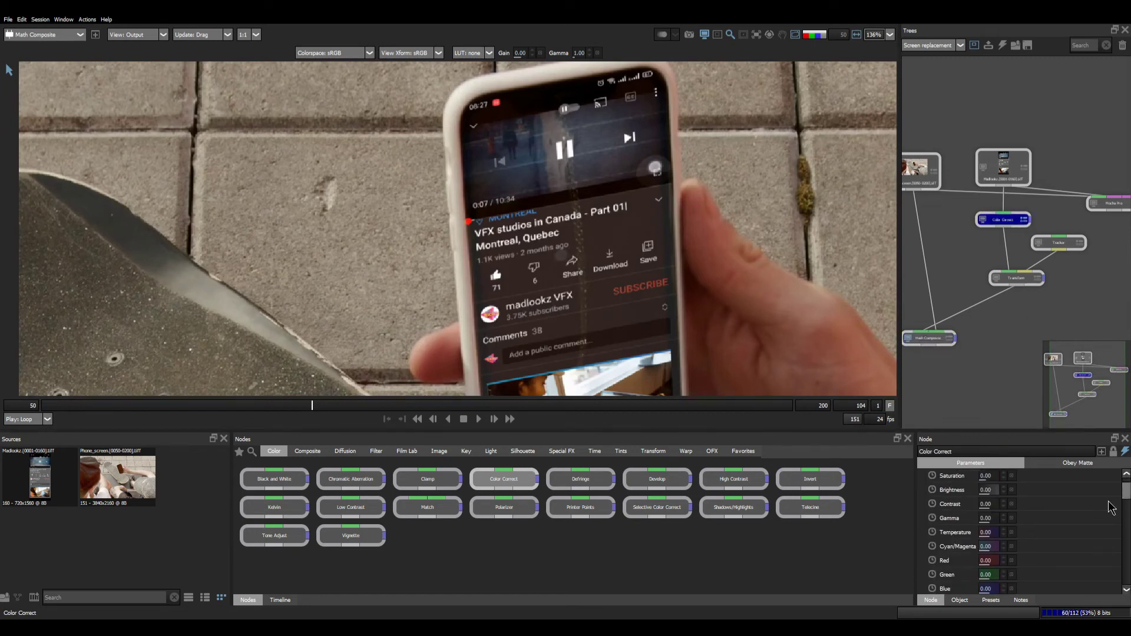
pyautogui.click(988, 506)
pyautogui.click(986, 478)
pyautogui.moveTo(985, 504); pyautogui.dragTo(970, 490)
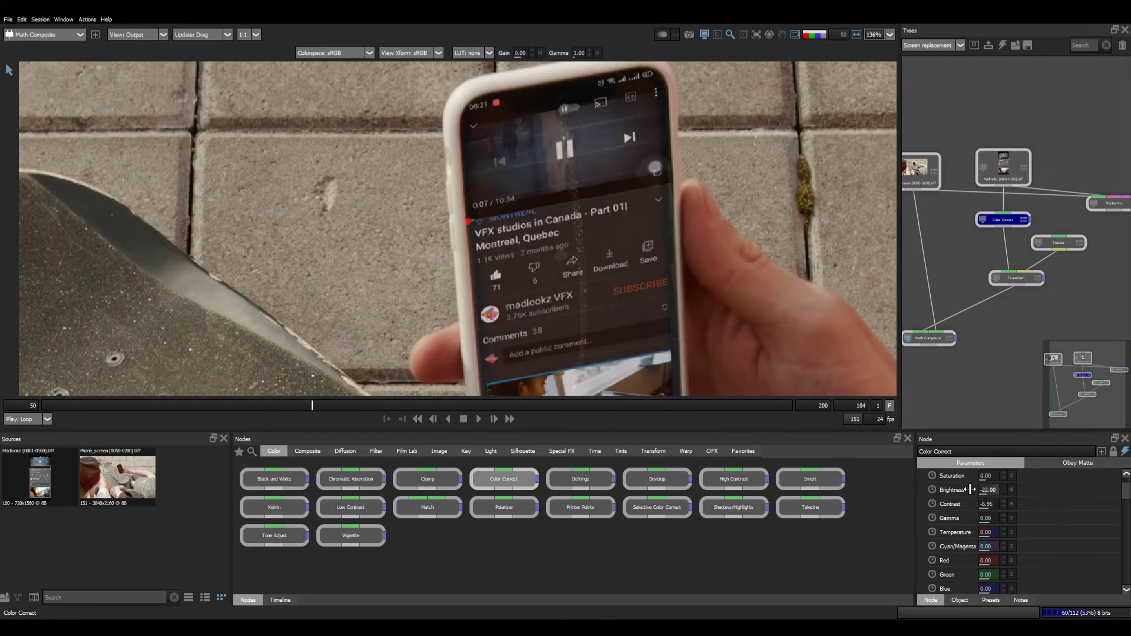
pyautogui.moveTo(1126, 491); pyautogui.dragTo(1127, 517)
pyautogui.scroll(-3, 989, 545)
pyautogui.click(924, 562)
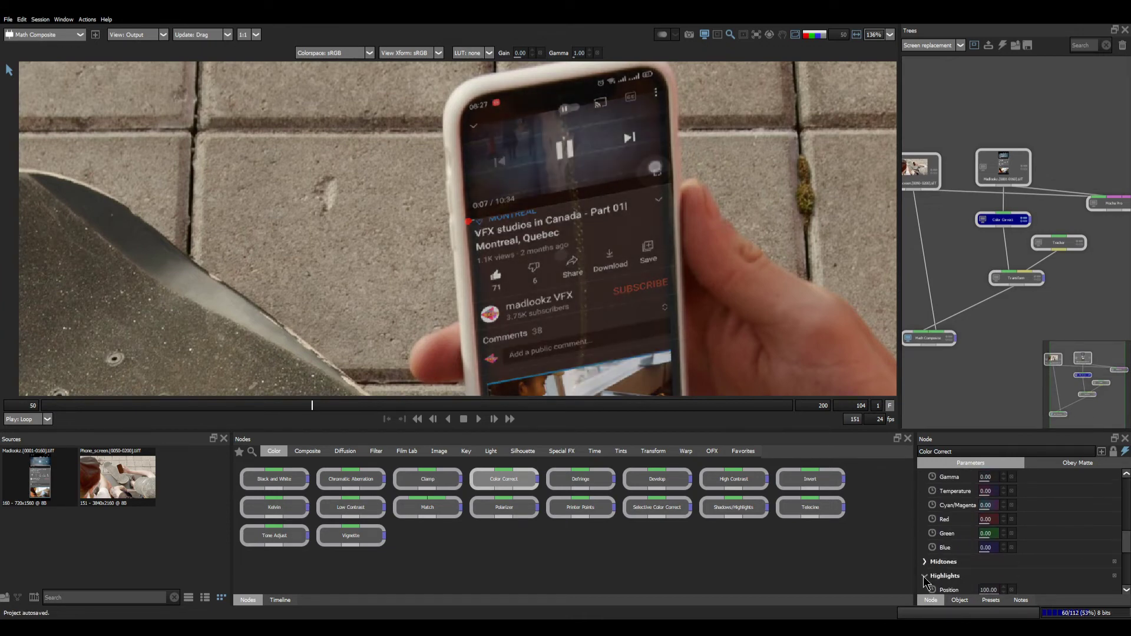
pyautogui.click(925, 577)
pyautogui.scroll(-5, 740, 298)
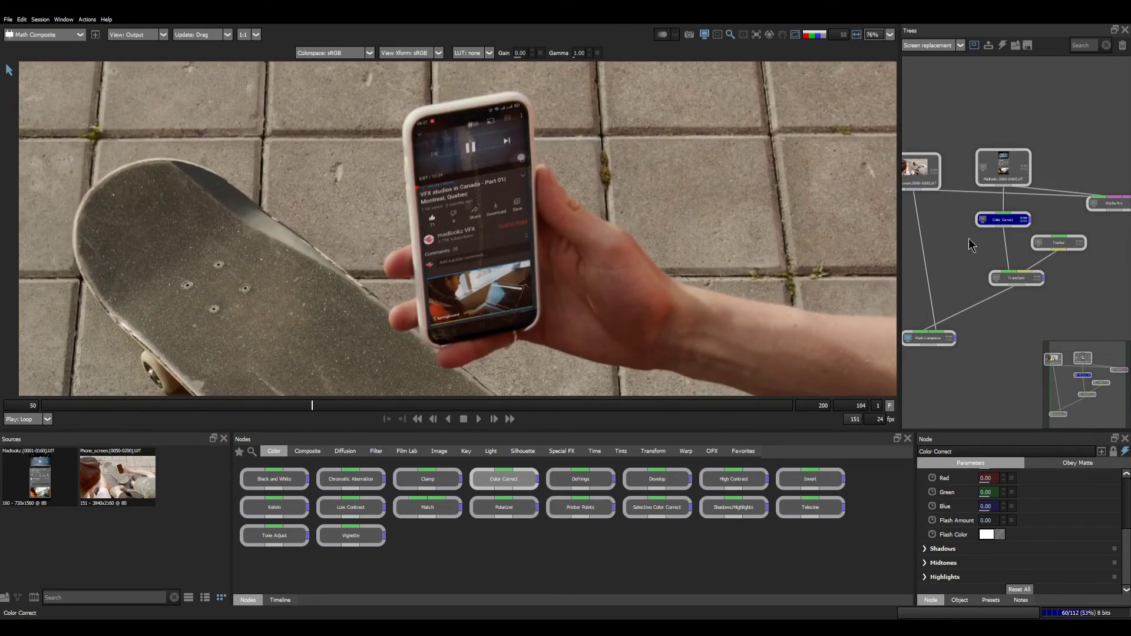
# Set the Math Composite node's level to 75
pyautogui.click(949, 338)
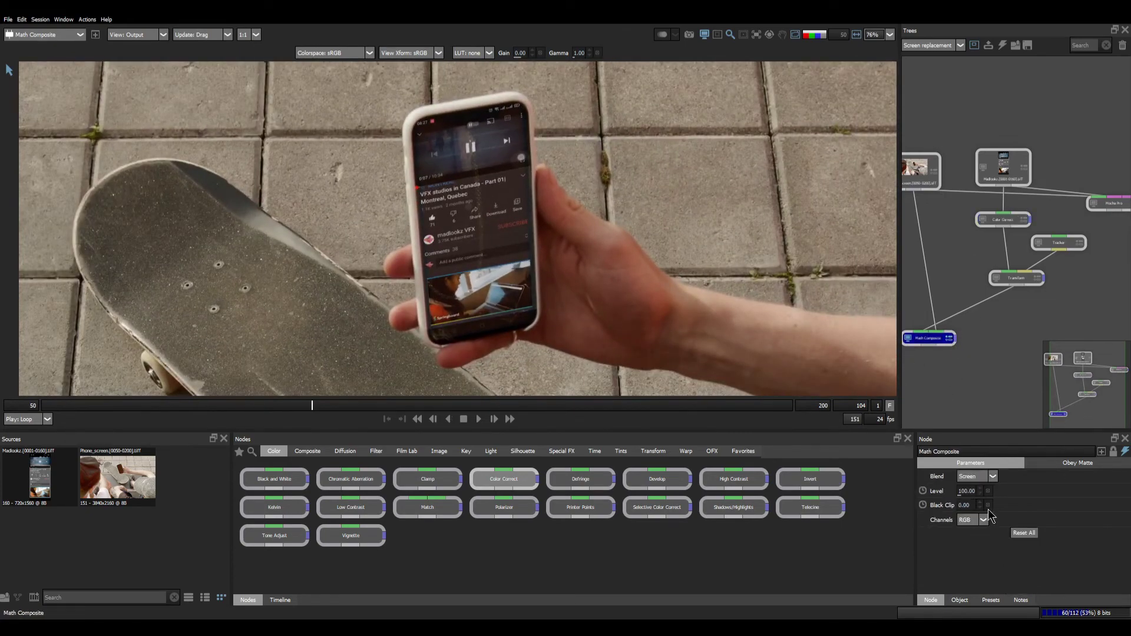
pyautogui.click(968, 491)
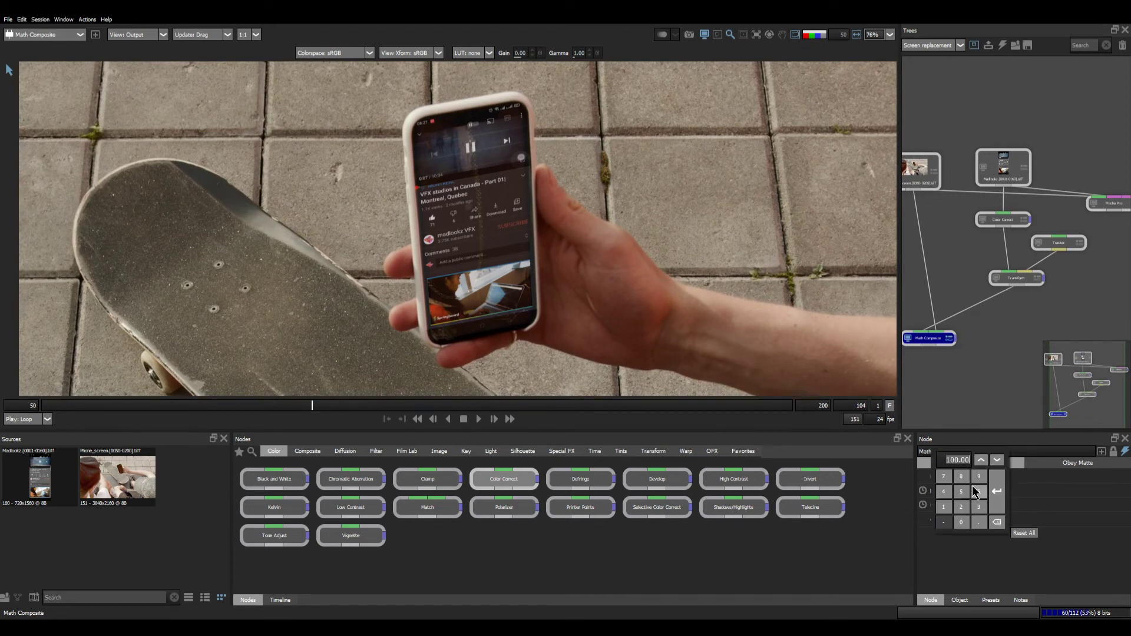
pyautogui.write('75')
pyautogui.press('Return')
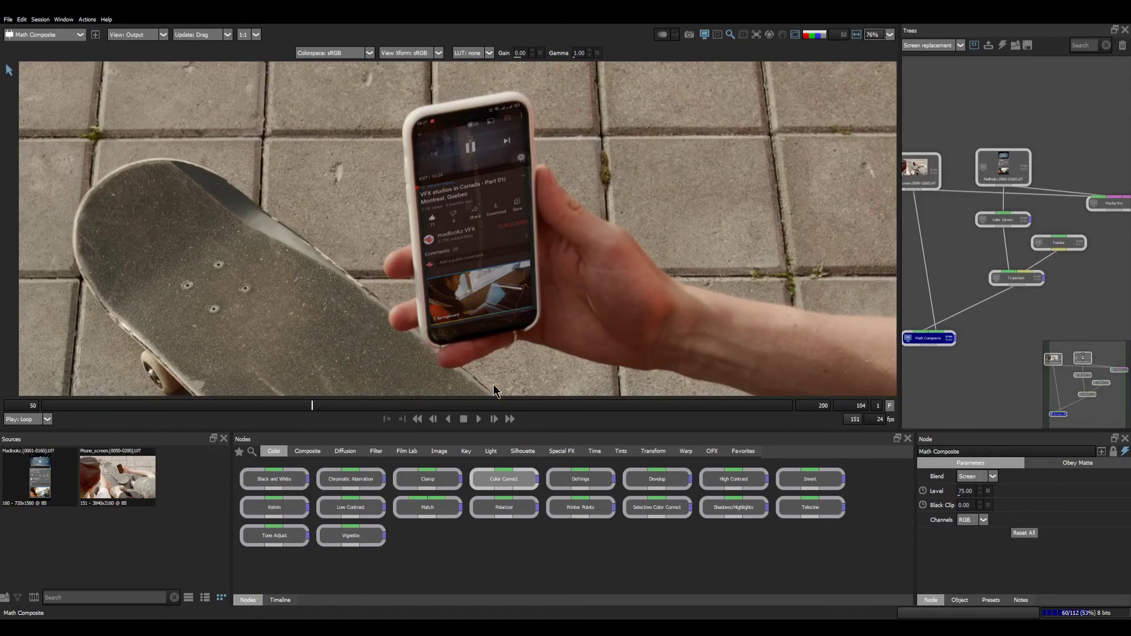
# Park at frame 113, enable motion blur on the Transform node, and view the Math Composite output
pyautogui.click(463, 406)
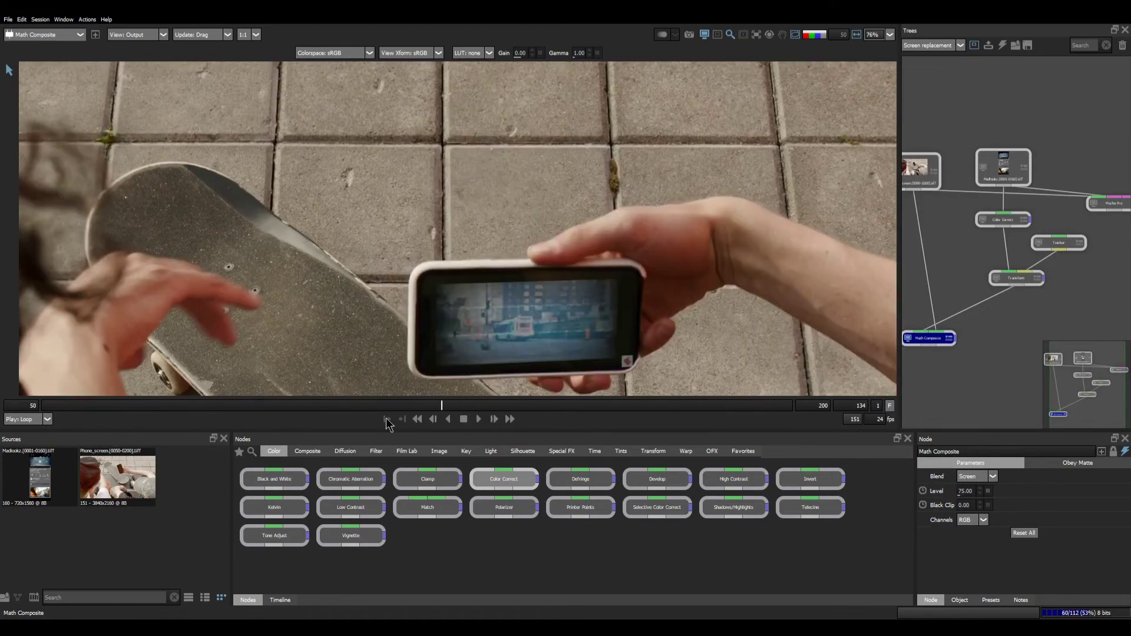
pyautogui.moveTo(386, 418); pyautogui.dragTo(356, 384)
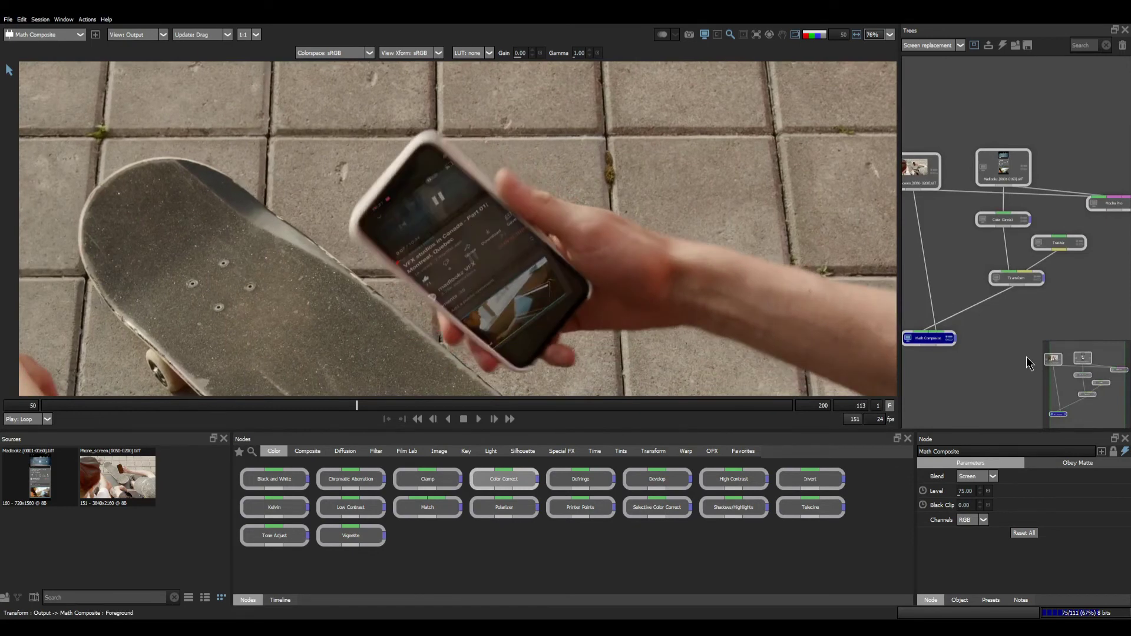
pyautogui.click(1001, 283)
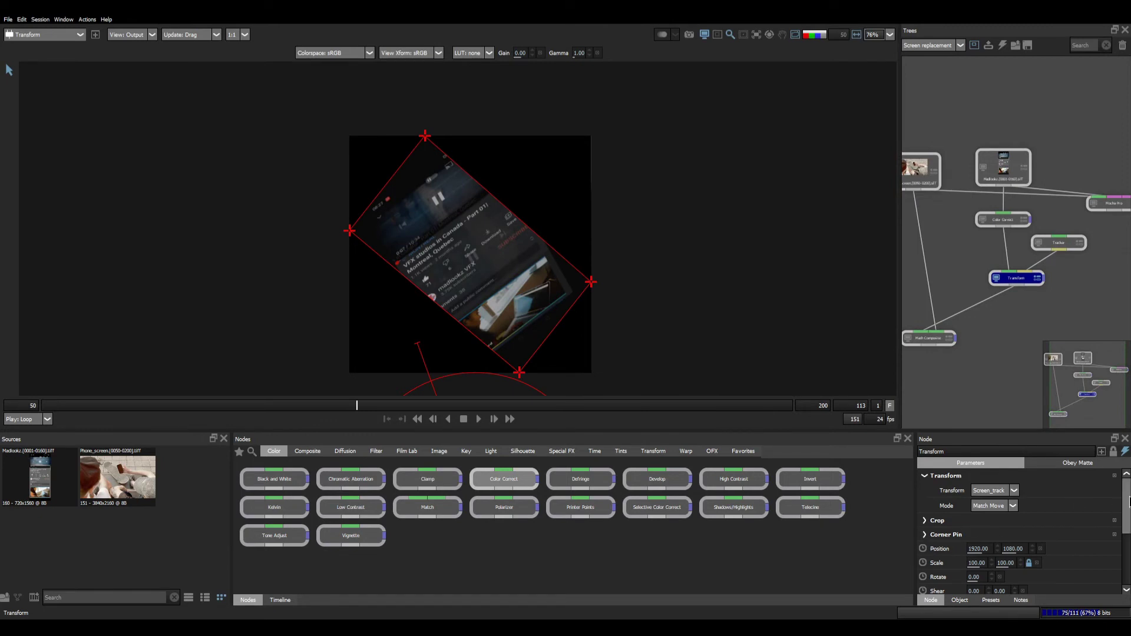
pyautogui.scroll(-5, 1130, 501)
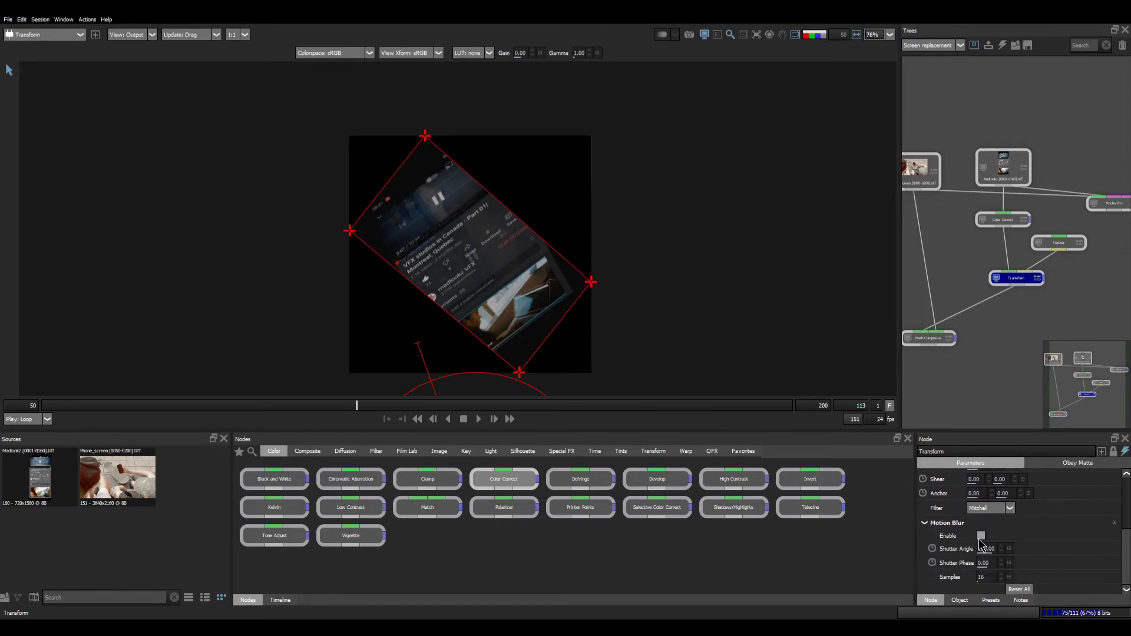
pyautogui.click(981, 536)
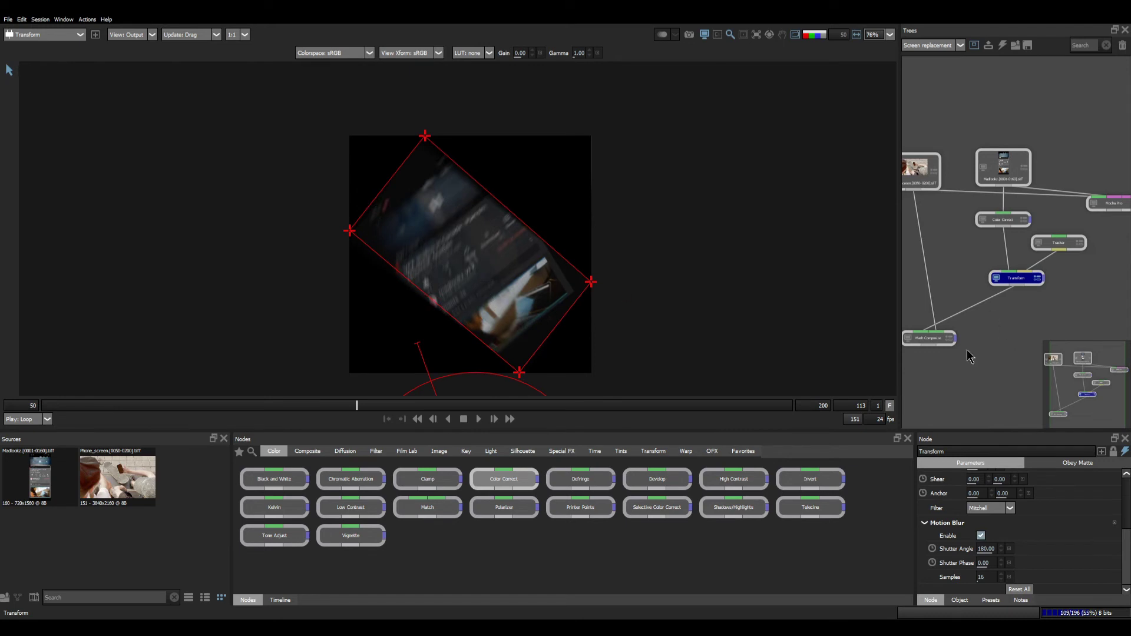
pyautogui.click(931, 339)
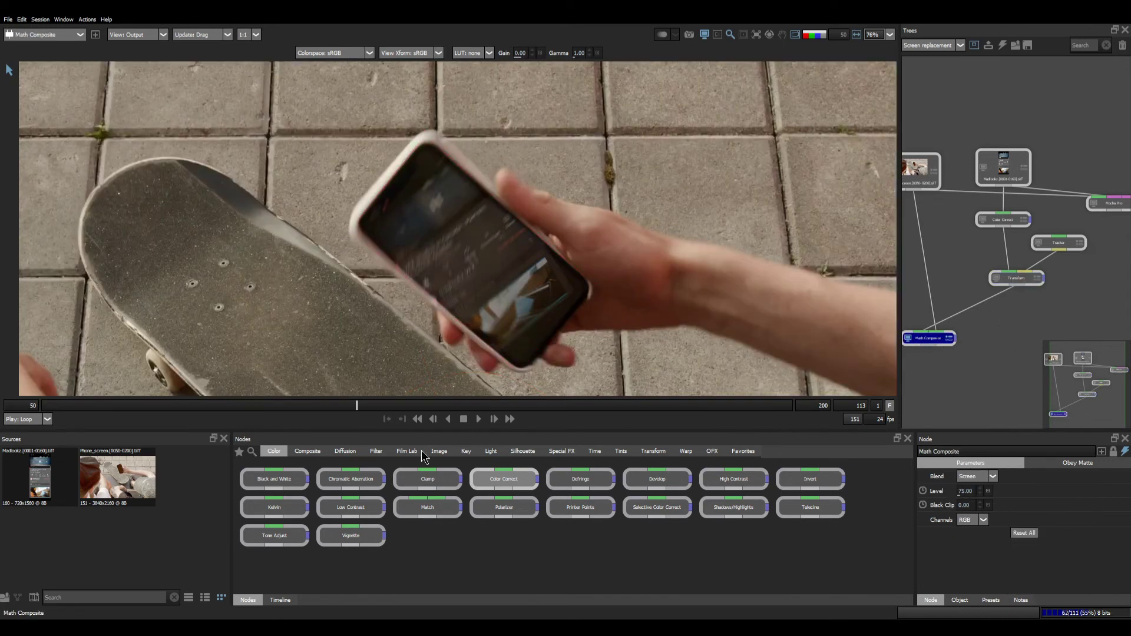
# Play the composite from frame 50 and scrub to frame 186 to examine the motion blur and screen match up close
pyautogui.click(448, 419)
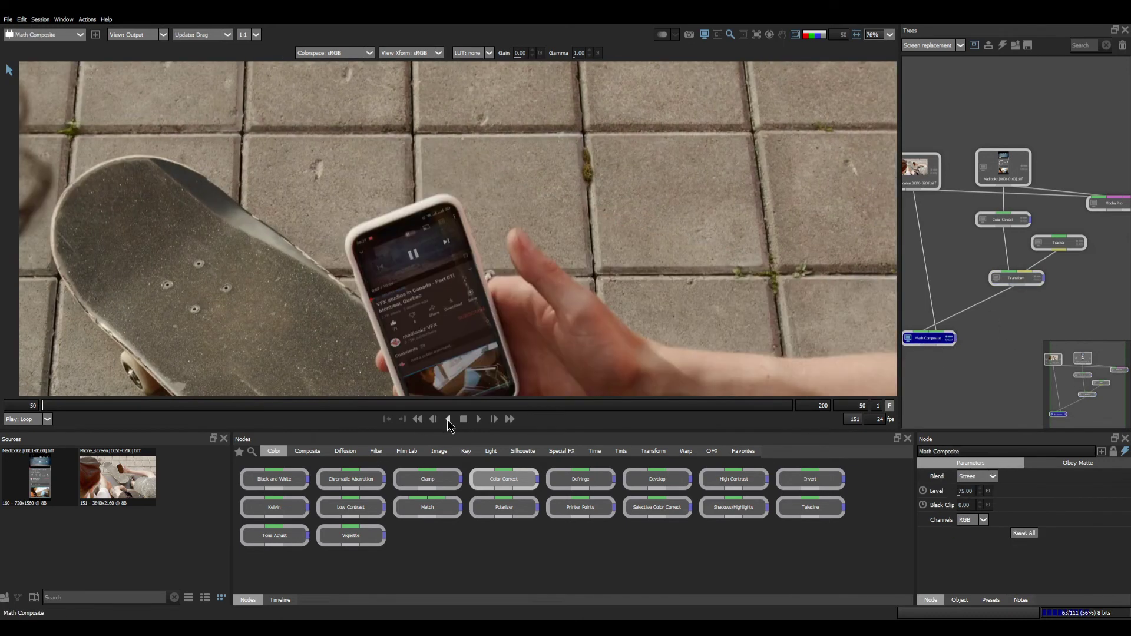
pyautogui.click(478, 419)
pyautogui.scroll(-2, 557, 285)
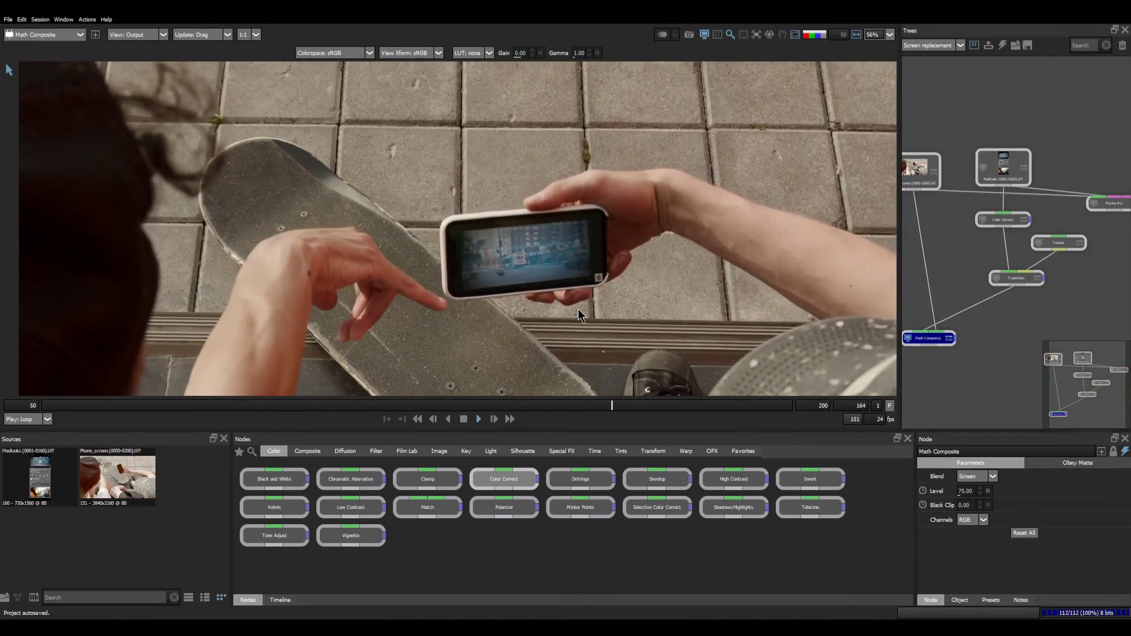
pyautogui.click(464, 419)
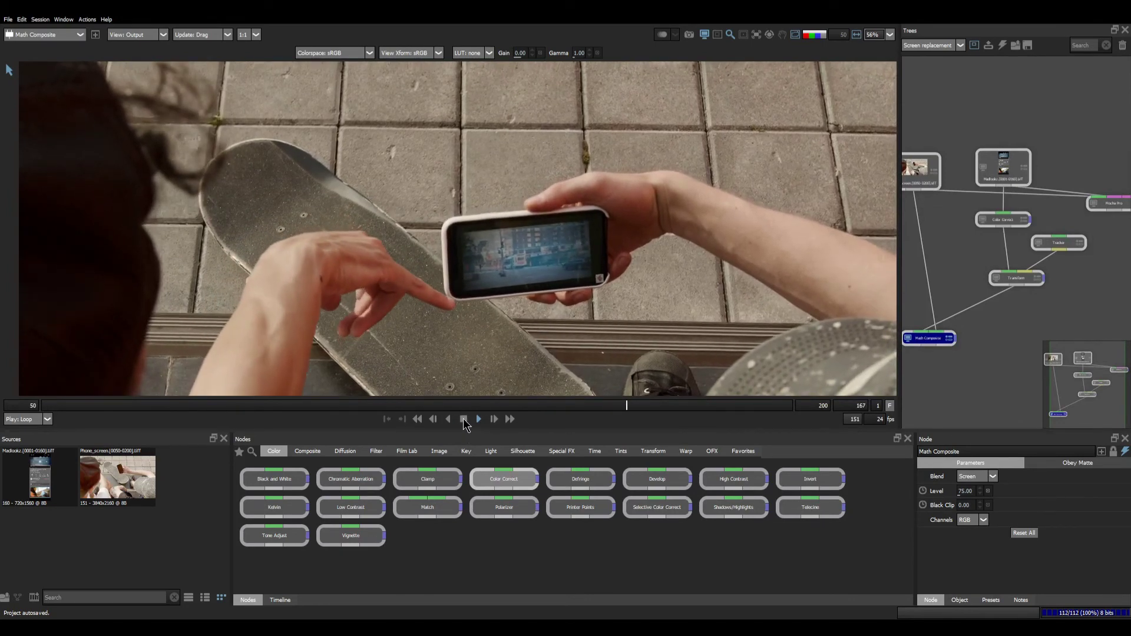
pyautogui.moveTo(598, 406); pyautogui.dragTo(302, 442)
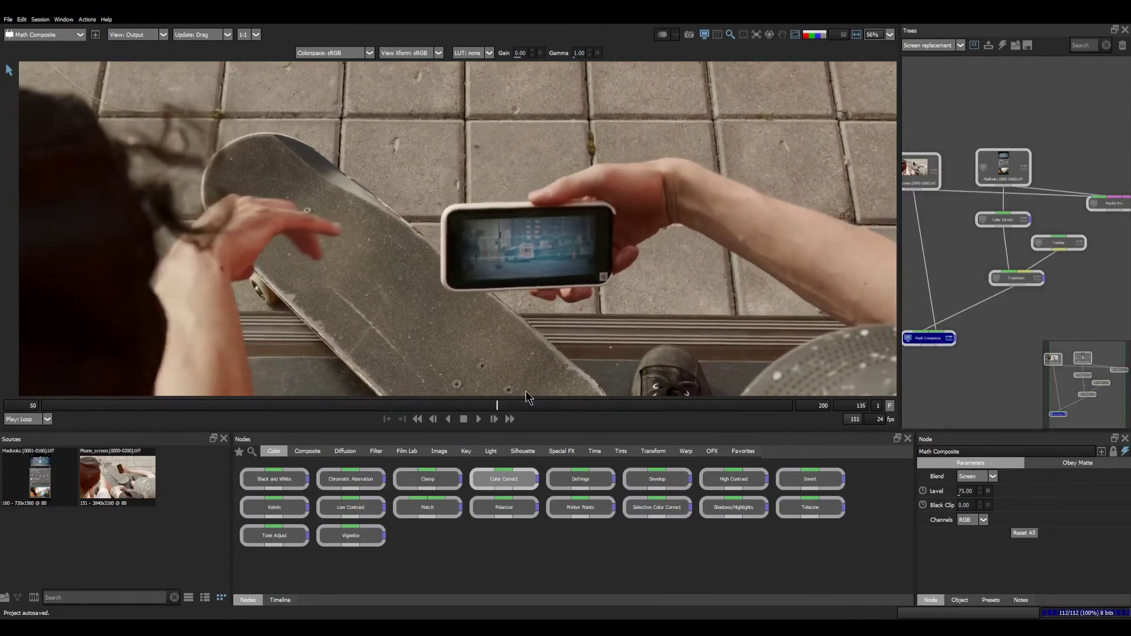
pyautogui.moveTo(617, 372); pyautogui.dragTo(691, 390)
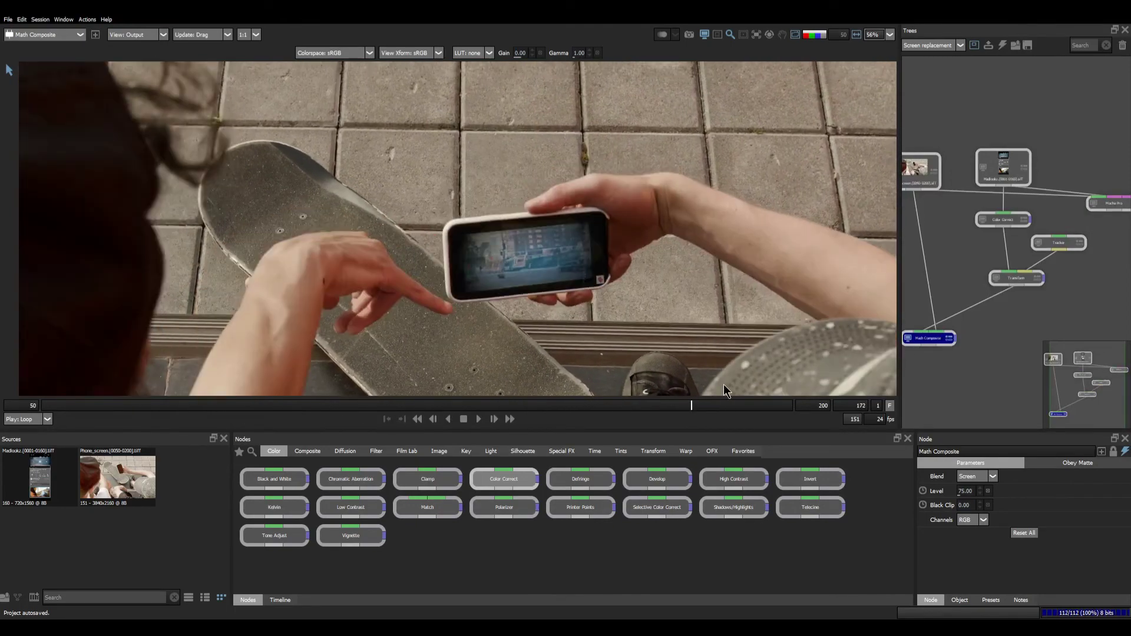
pyautogui.scroll(-3, 633, 243)
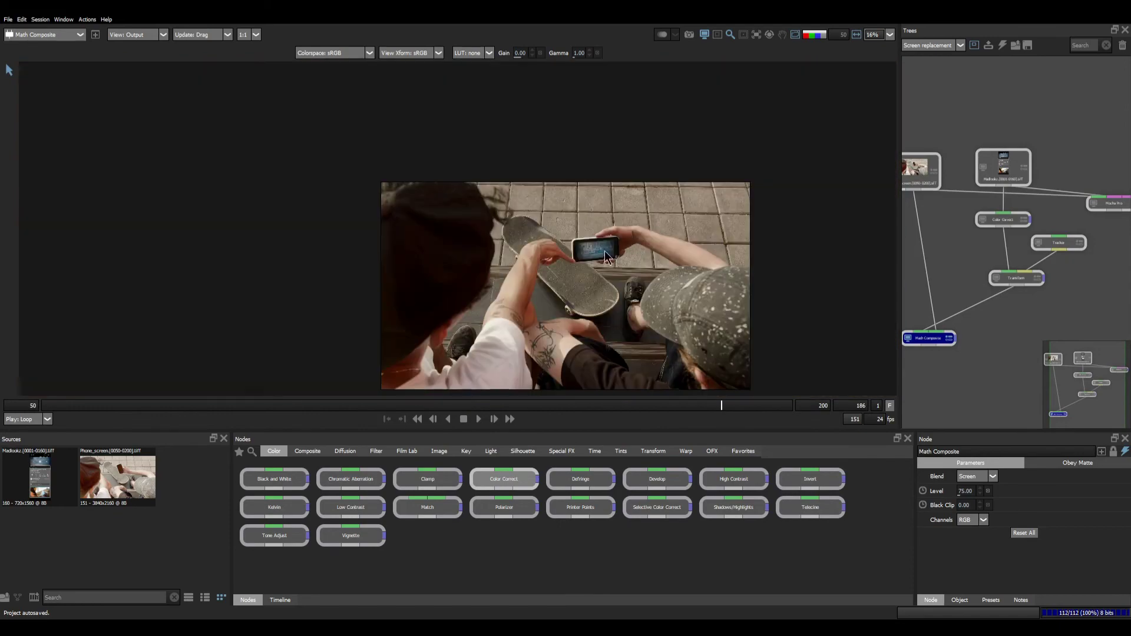
pyautogui.scroll(6, 606, 258)
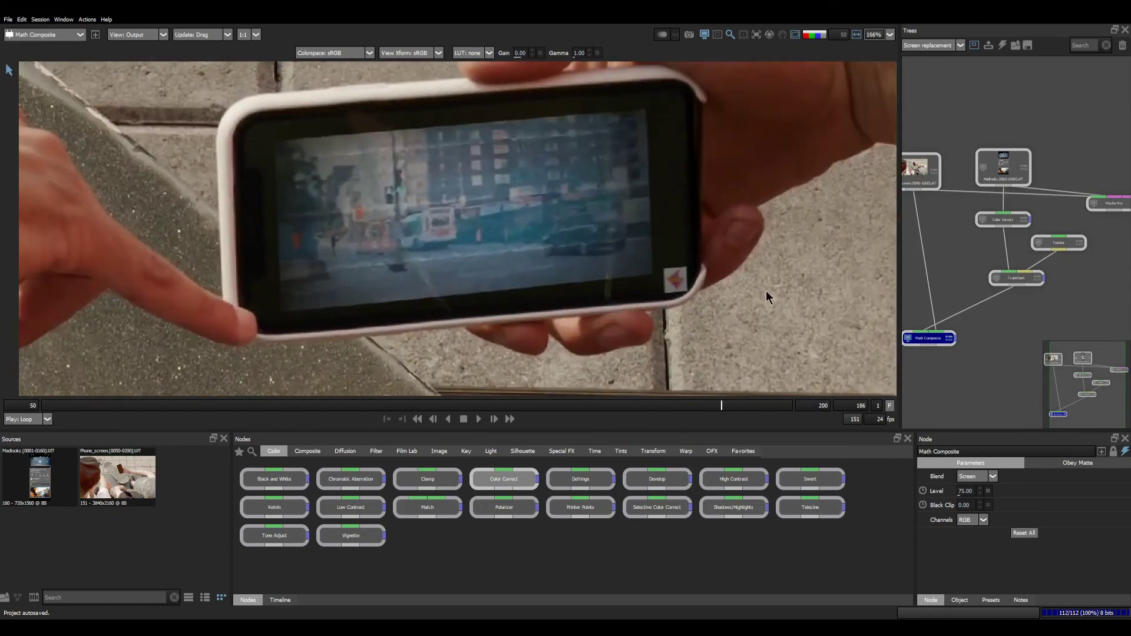
# Spread out the Color Correct, Tracker, Transform and Math Composite nodes to make room between Transform and Math Composite
pyautogui.moveTo(1011, 220); pyautogui.dragTo(1014, 208)
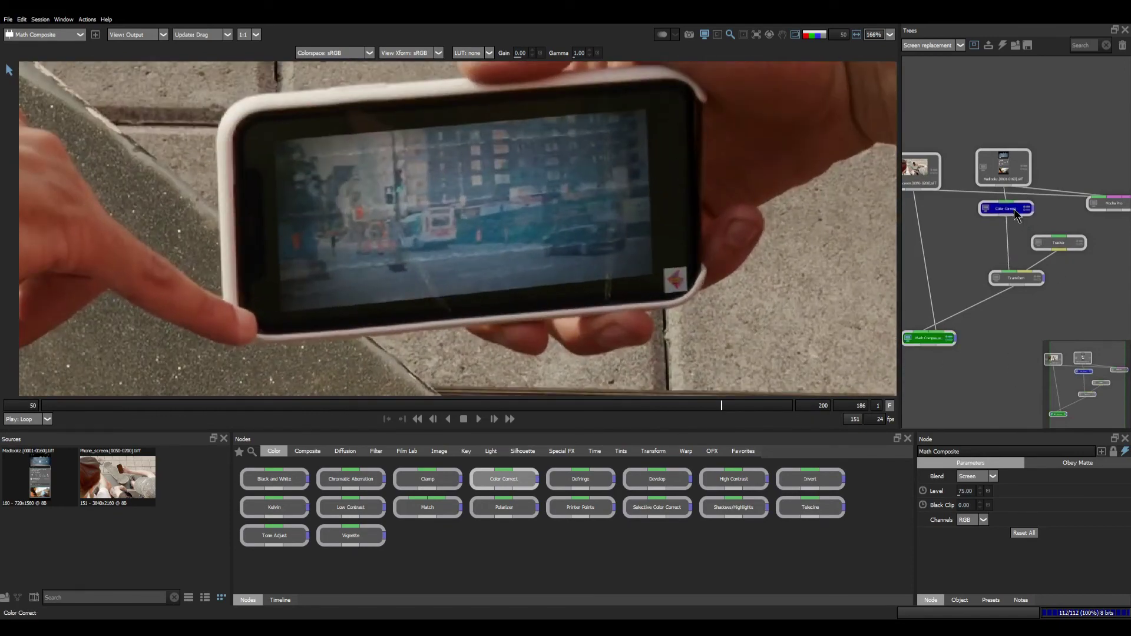
pyautogui.moveTo(1064, 244); pyautogui.dragTo(1090, 259)
pyautogui.moveTo(1026, 282); pyautogui.dragTo(1020, 319)
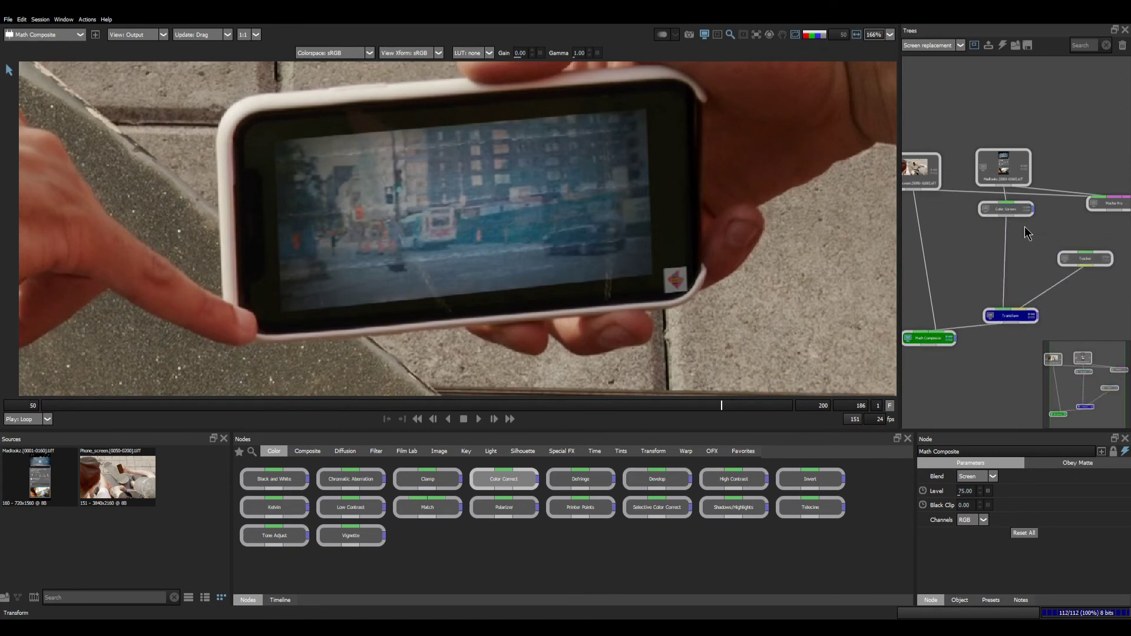
pyautogui.moveTo(1013, 208); pyautogui.dragTo(1013, 224)
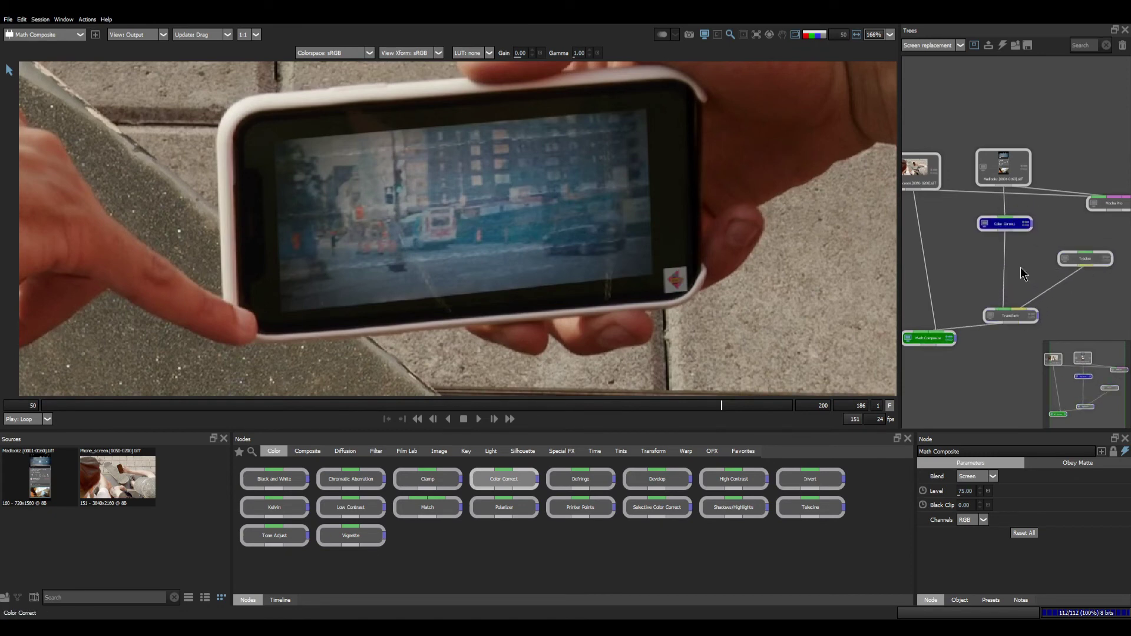
pyautogui.moveTo(941, 345); pyautogui.dragTo(936, 367)
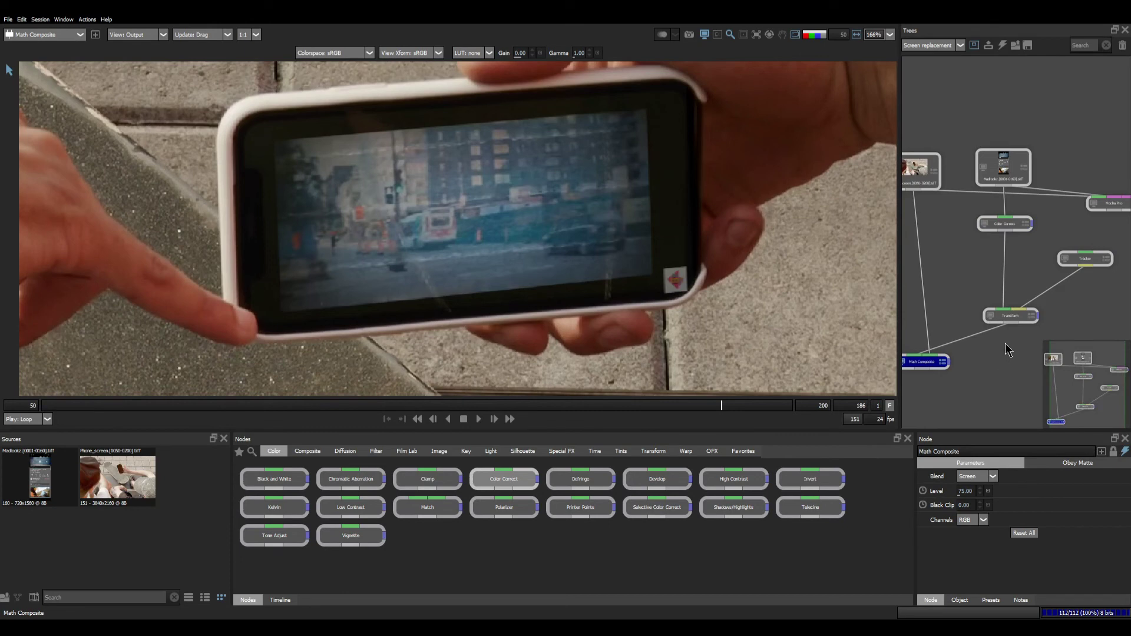
pyautogui.moveTo(1005, 343); pyautogui.dragTo(1014, 256)
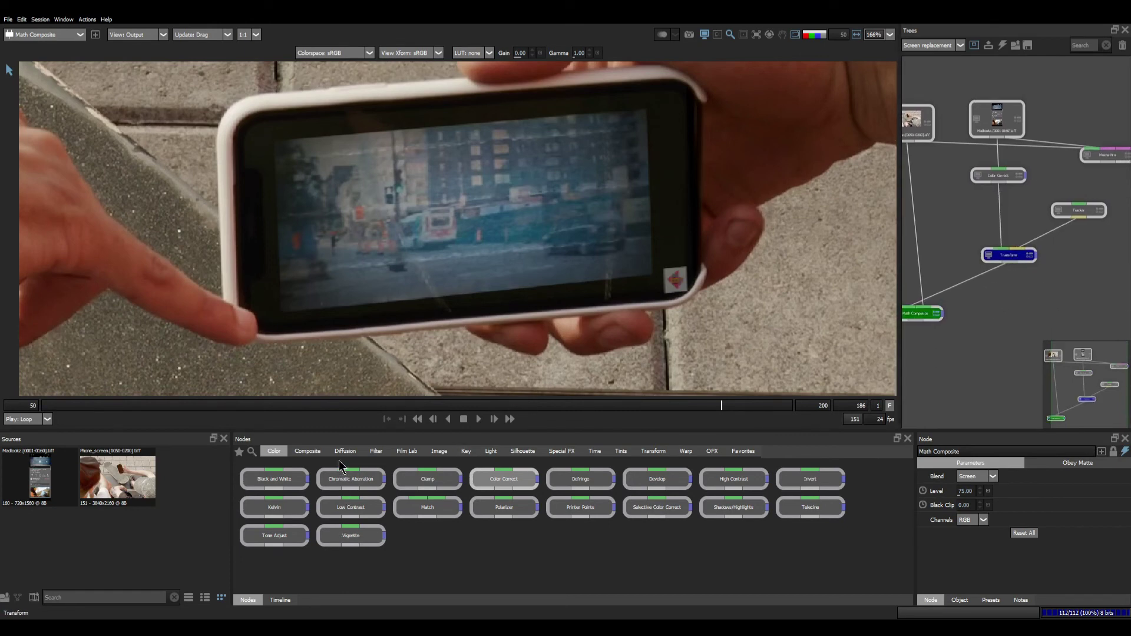
# Insert a Blur node on the connection between the Transform and Math Composite nodes and place it below Transform
pyautogui.click(375, 451)
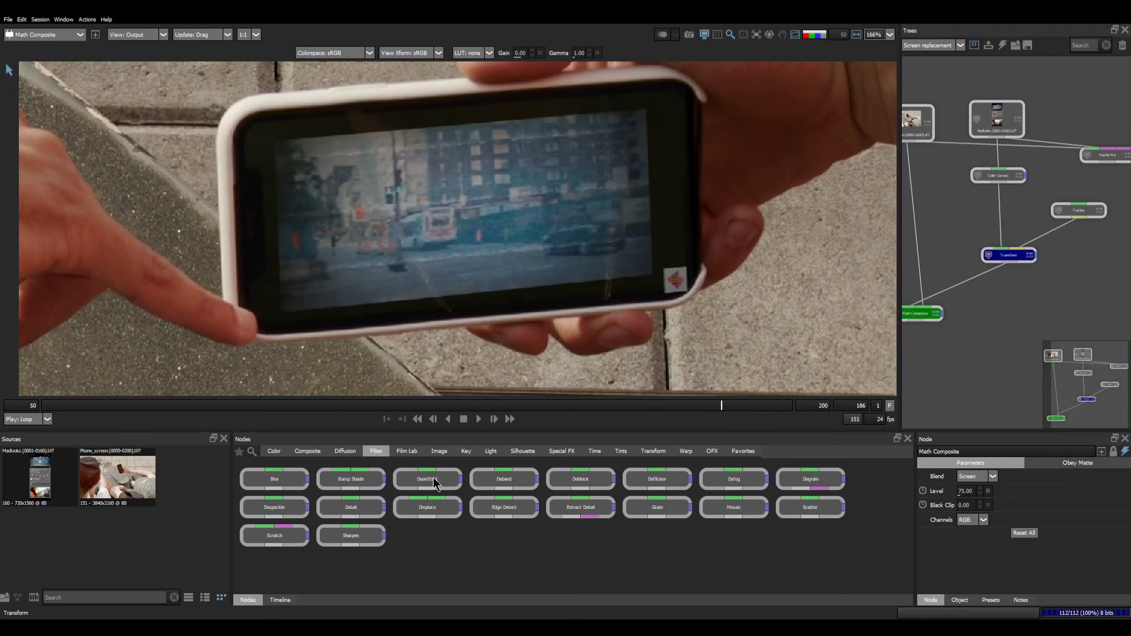
pyautogui.moveTo(286, 478); pyautogui.dragTo(968, 324)
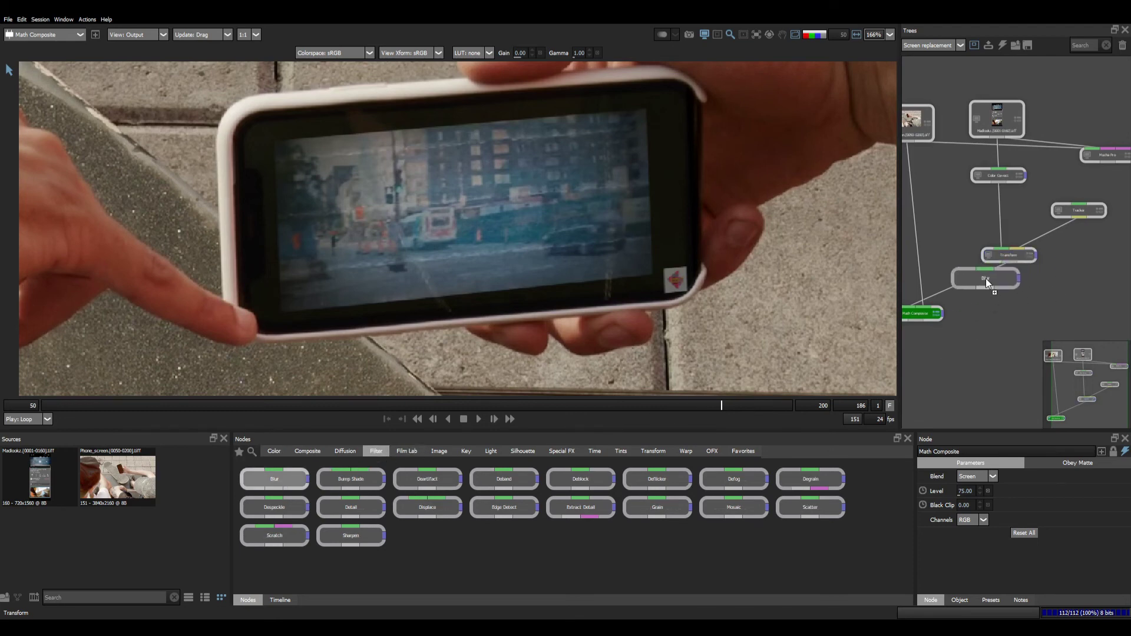
pyautogui.moveTo(985, 278); pyautogui.dragTo(1022, 304)
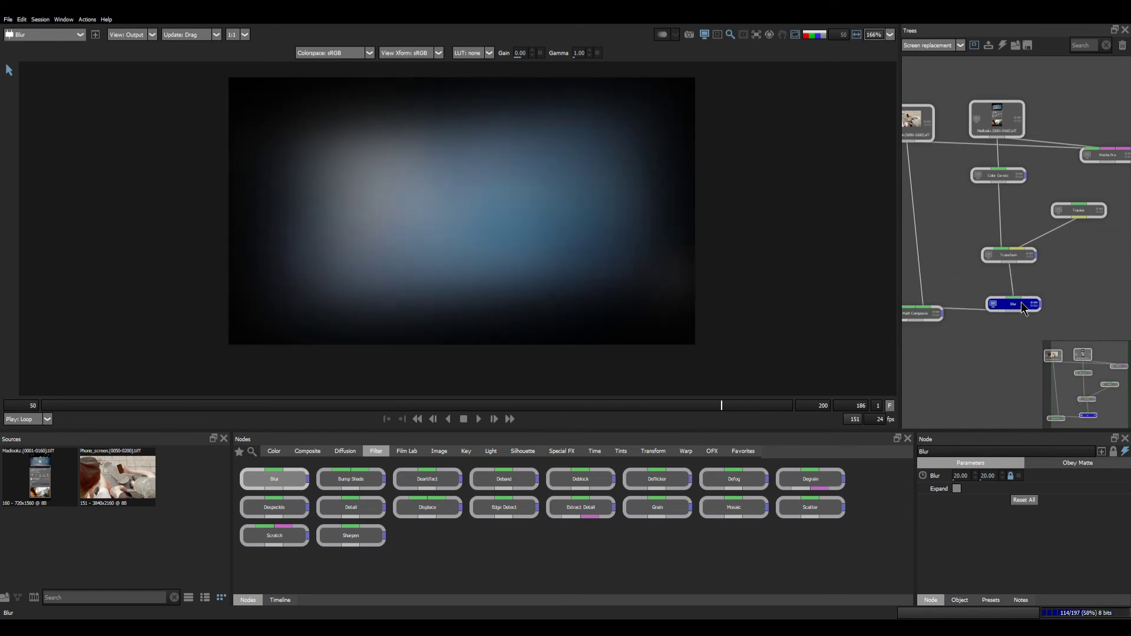
# Set the Blur node's blur amount to 2
pyautogui.click(960, 476)
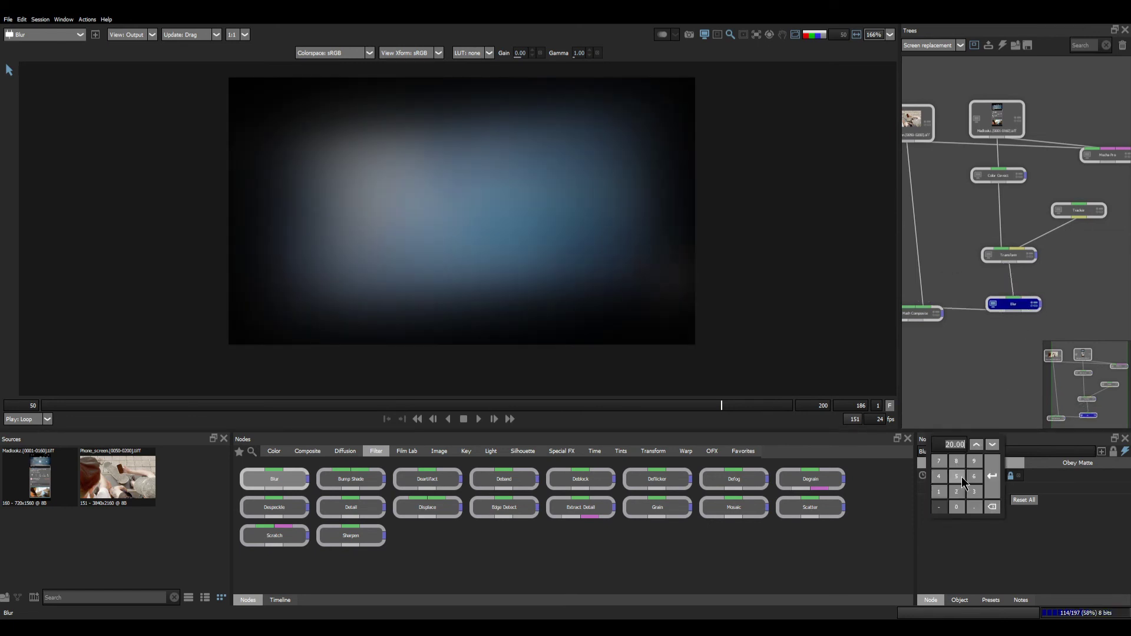
pyautogui.write('2')
pyautogui.press('Return')
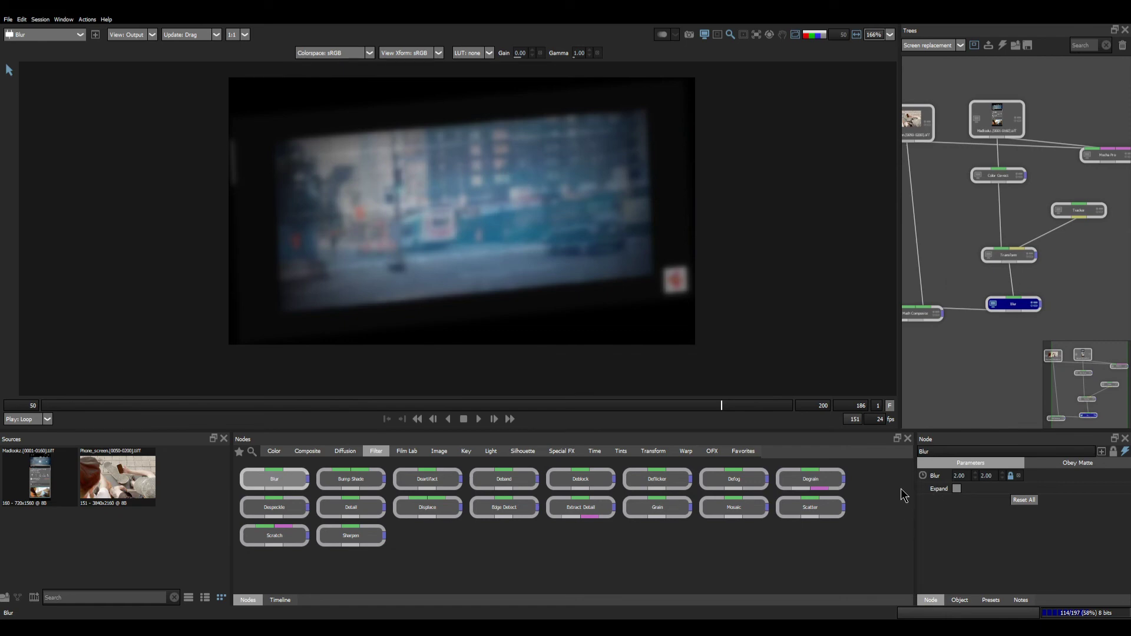
# View the Math Composite output and scrub to frame 99 to examine how soft the phone screen looks
pyautogui.moveTo(1002, 333); pyautogui.dragTo(1050, 324)
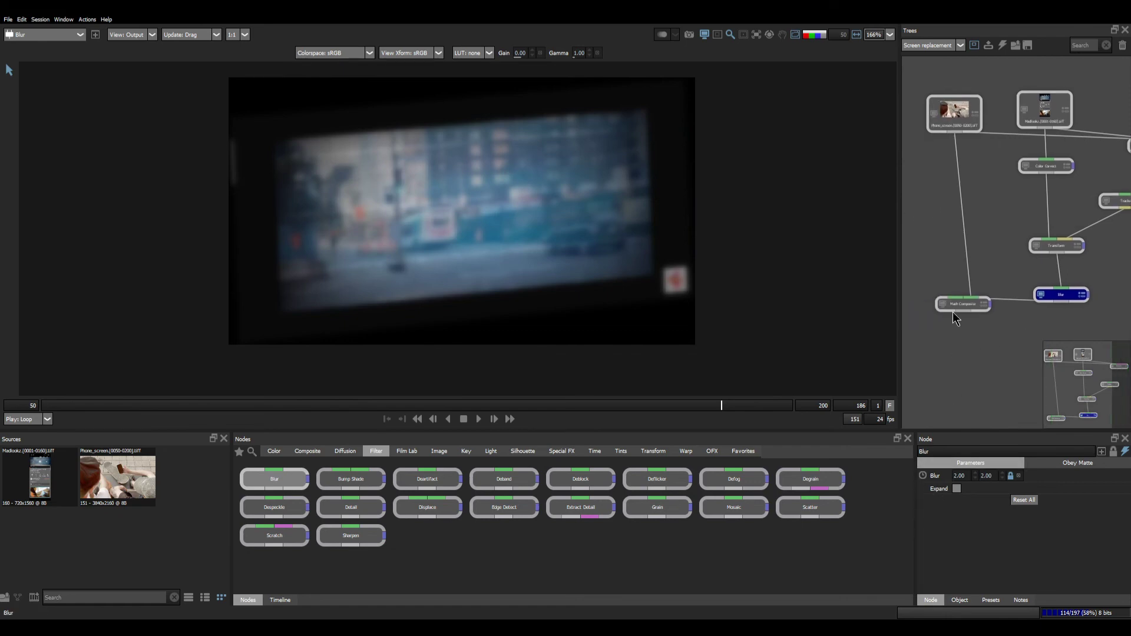
pyautogui.click(983, 303)
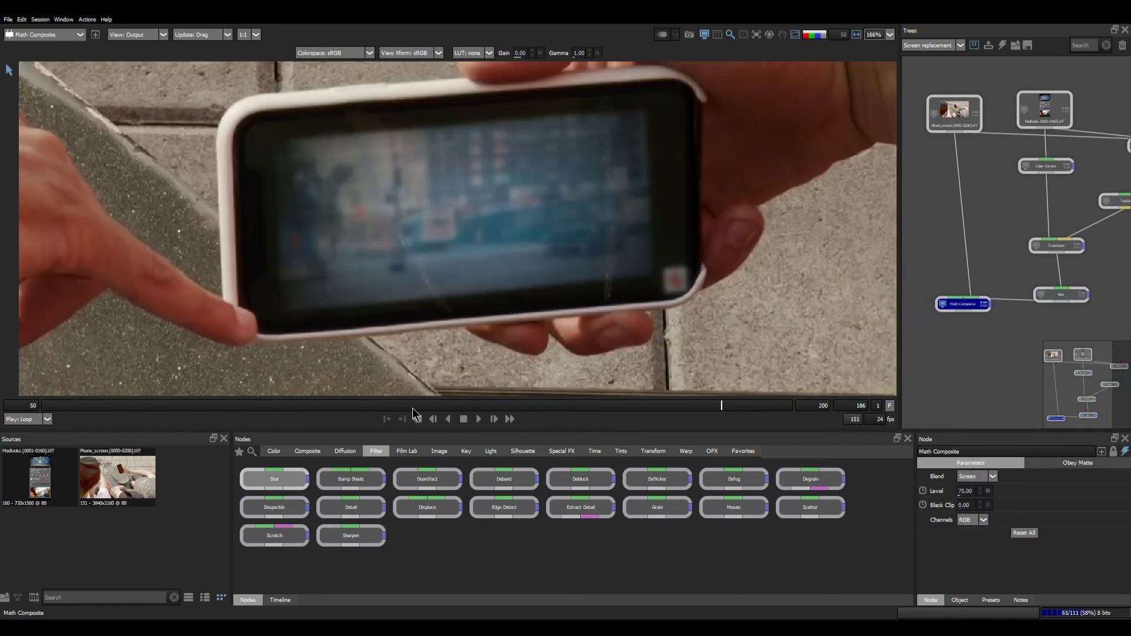
pyautogui.moveTo(412, 408); pyautogui.dragTo(288, 422)
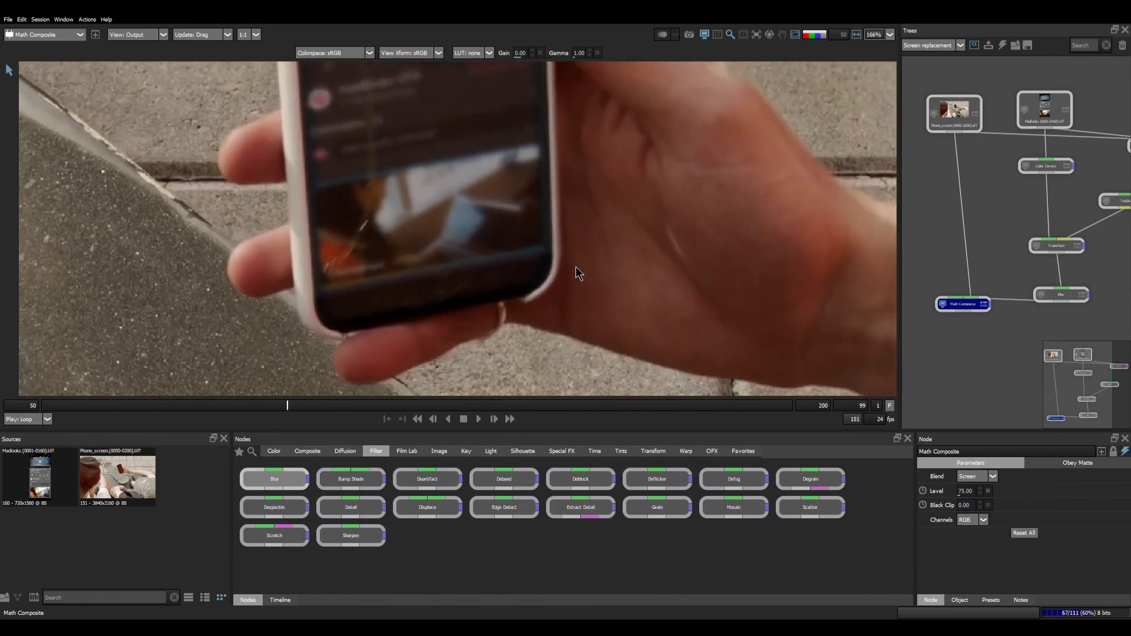
pyautogui.scroll(-2, 648, 277)
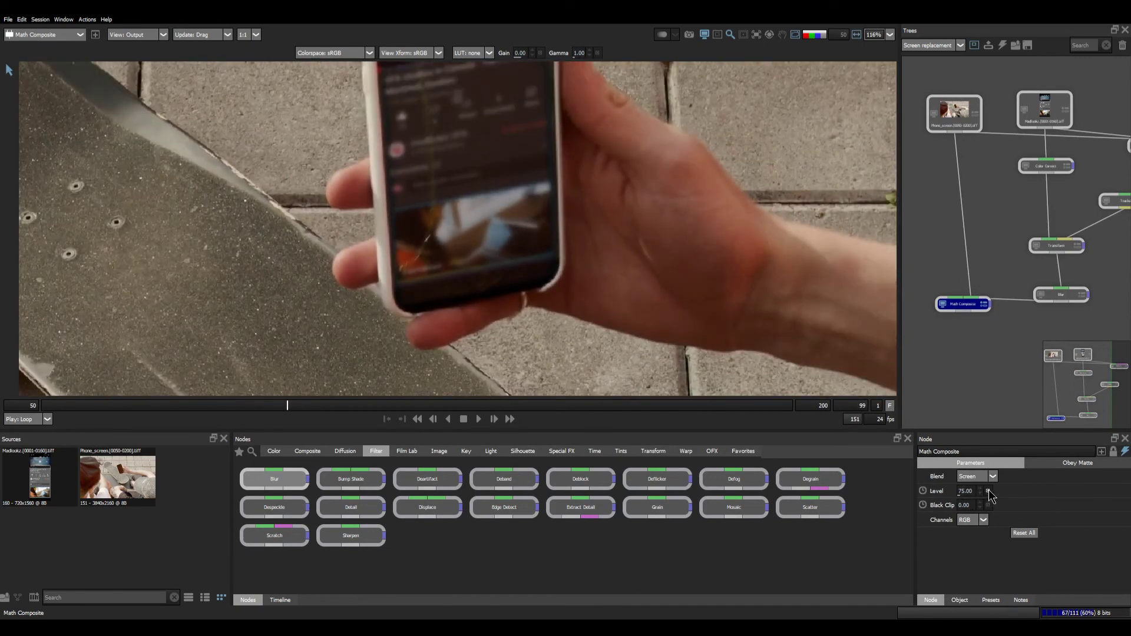
# Reduce the Blur node's blur amount to 0.5
pyautogui.click(1082, 294)
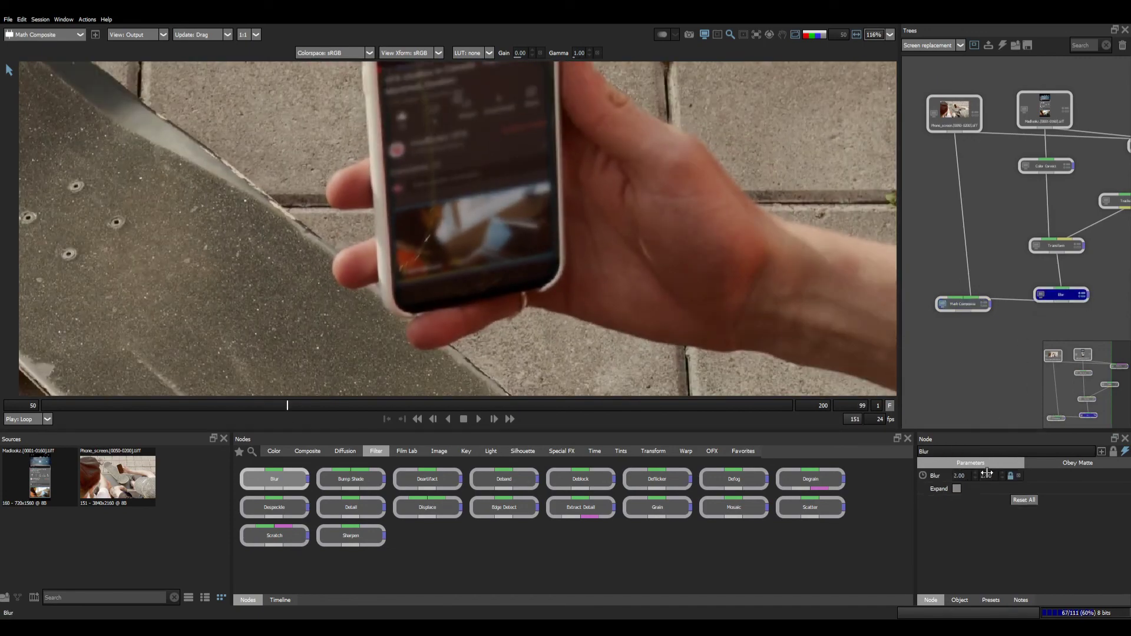
pyautogui.click(955, 475)
pyautogui.write('0.5')
pyautogui.press('Return')
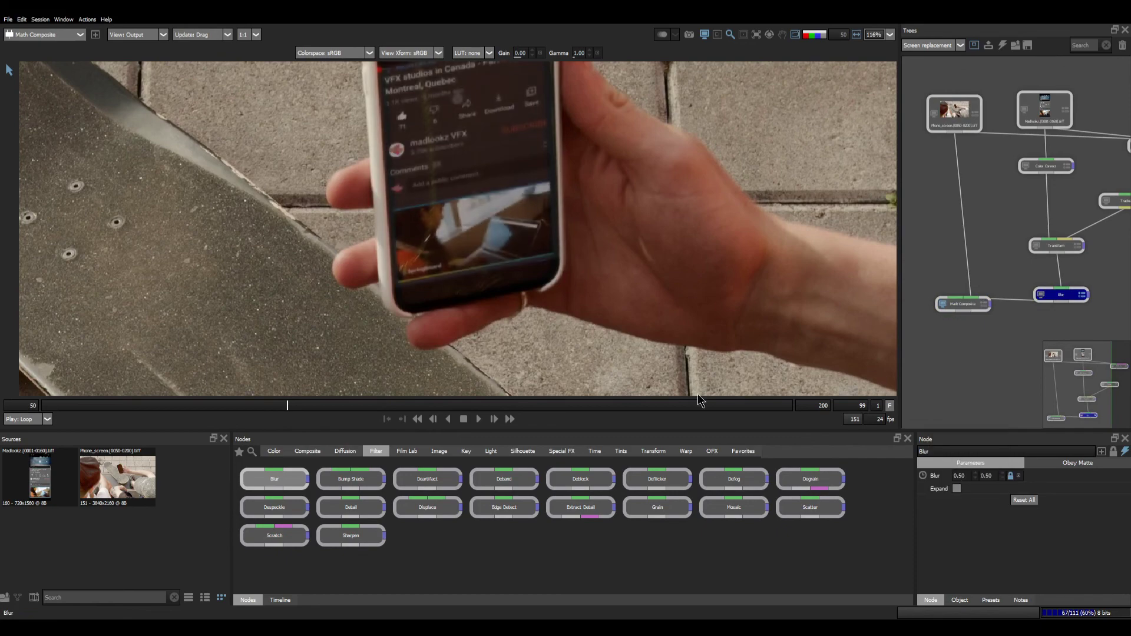
# Disable and re-enable the Blur node to compare its effect, and scrub through the composite to check the softened screen
pyautogui.scroll(-1, 576, 278)
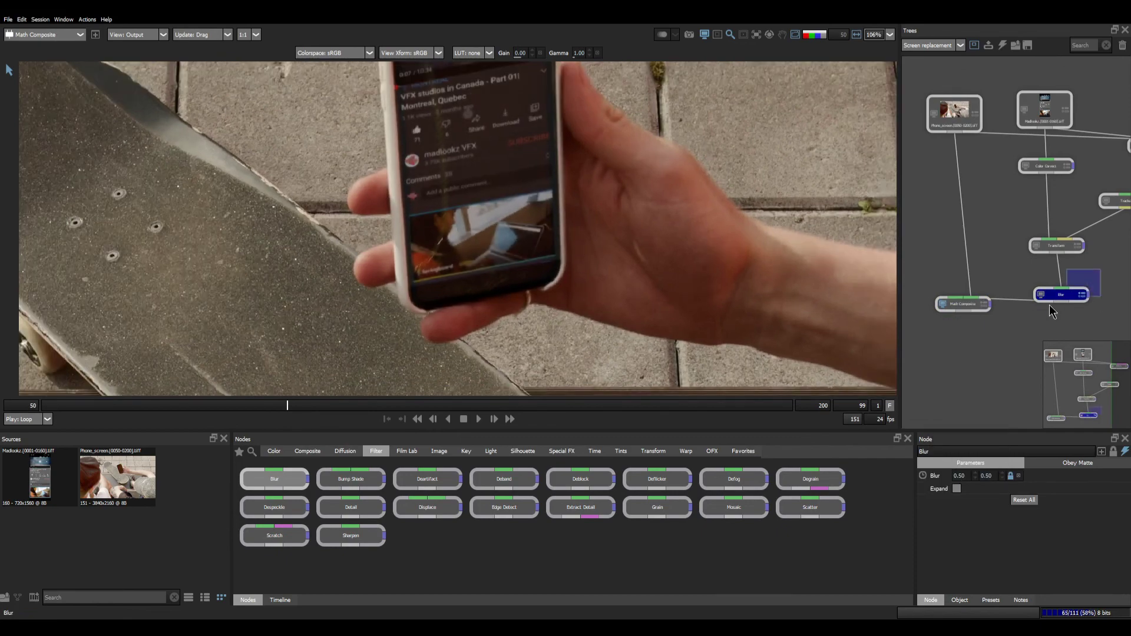
pyautogui.click(1003, 45)
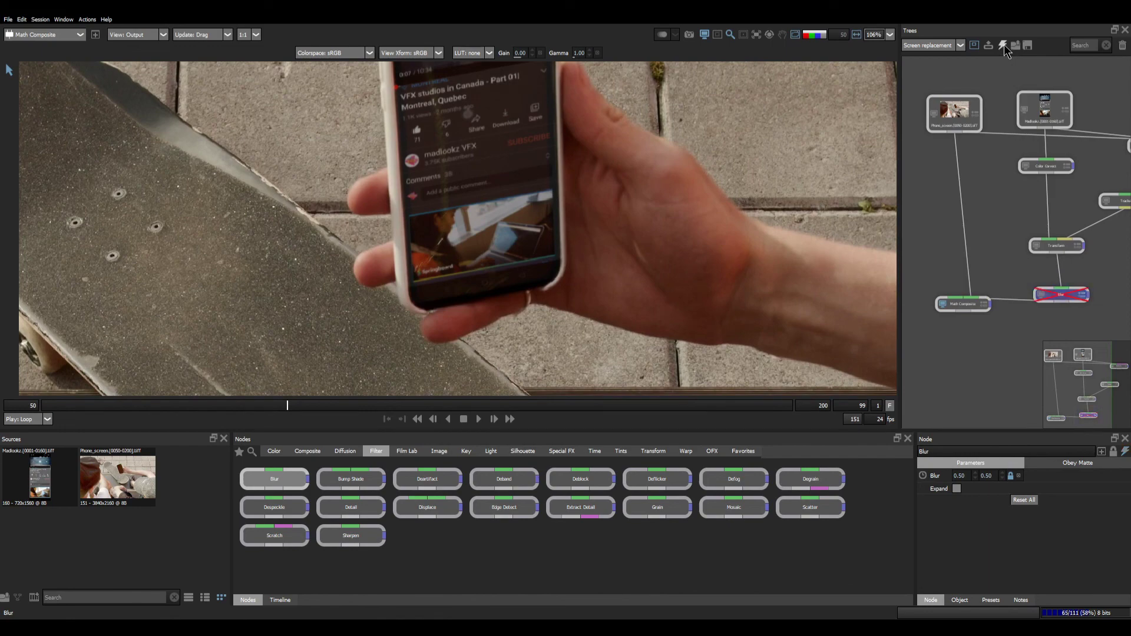
pyautogui.click(1004, 44)
pyautogui.scroll(-3, 515, 234)
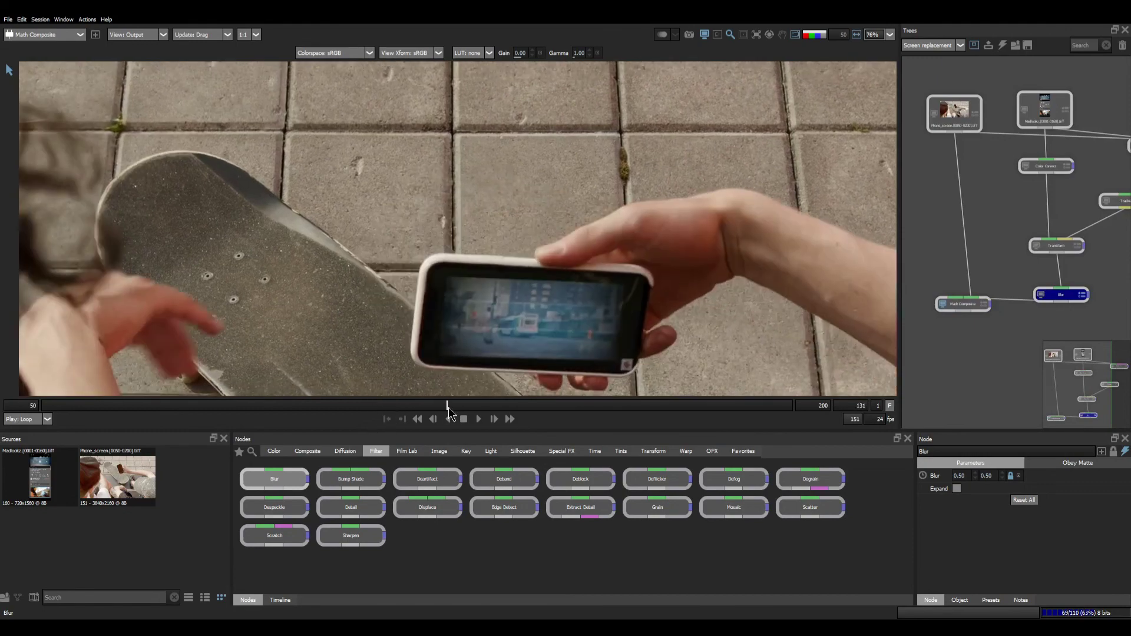
pyautogui.moveTo(339, 428); pyautogui.dragTo(164, 441)
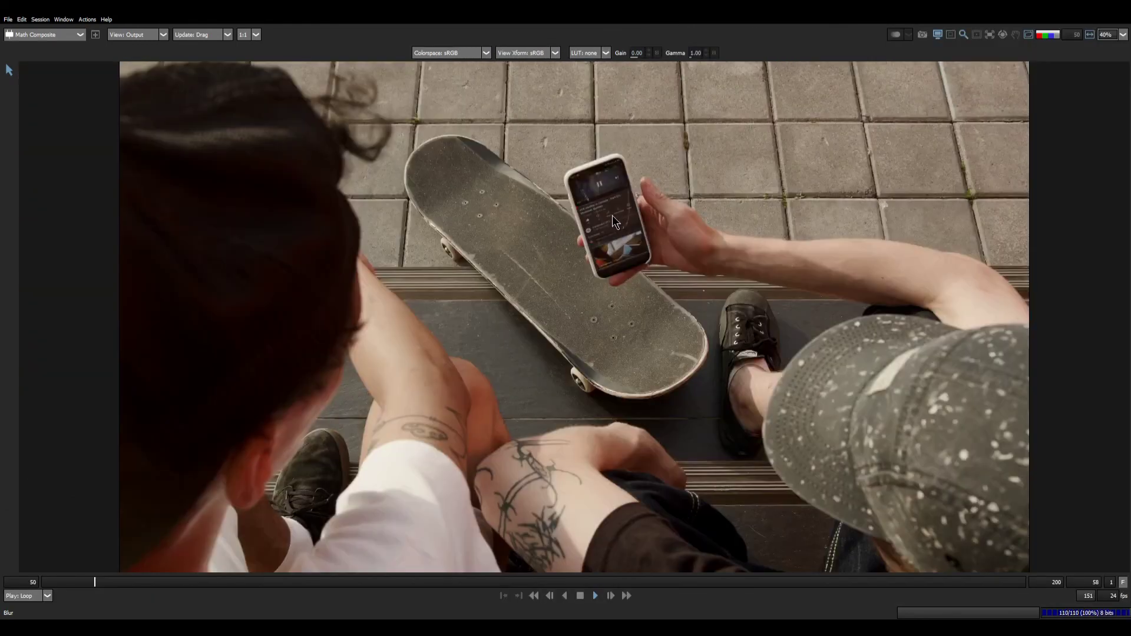